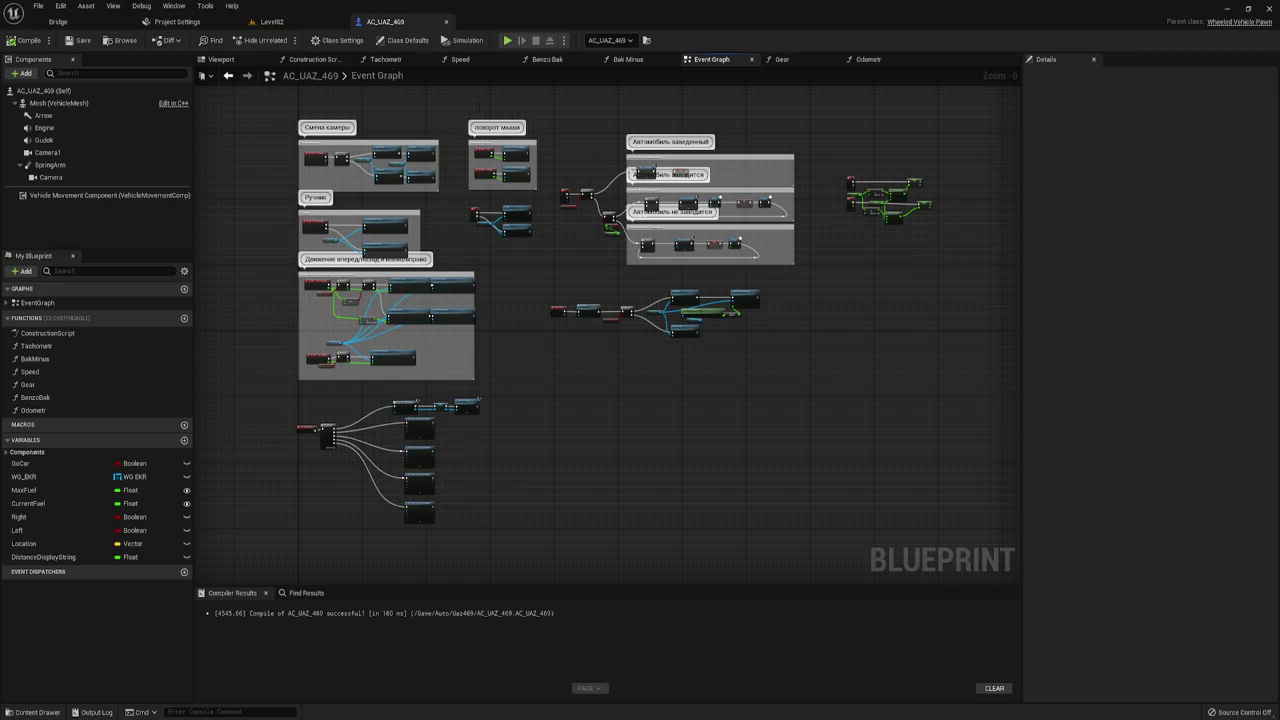
# - Switch to the Level02 level showing the UAZ jeep and blue canisters
pyautogui.click(295, 28)
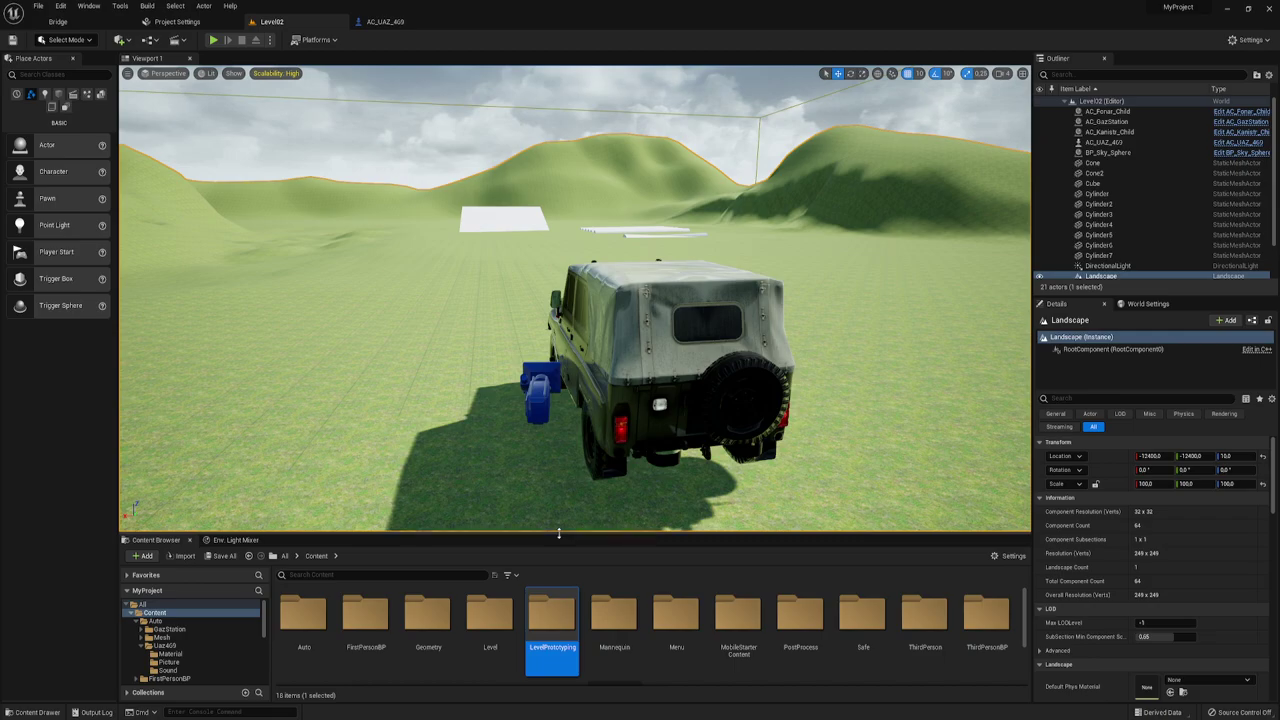
# - Enlarge the content browser, open Auto > Uaz469 and select the AC_UAZ_469 asset
pyautogui.moveTo(559, 534); pyautogui.dragTo(561, 446)
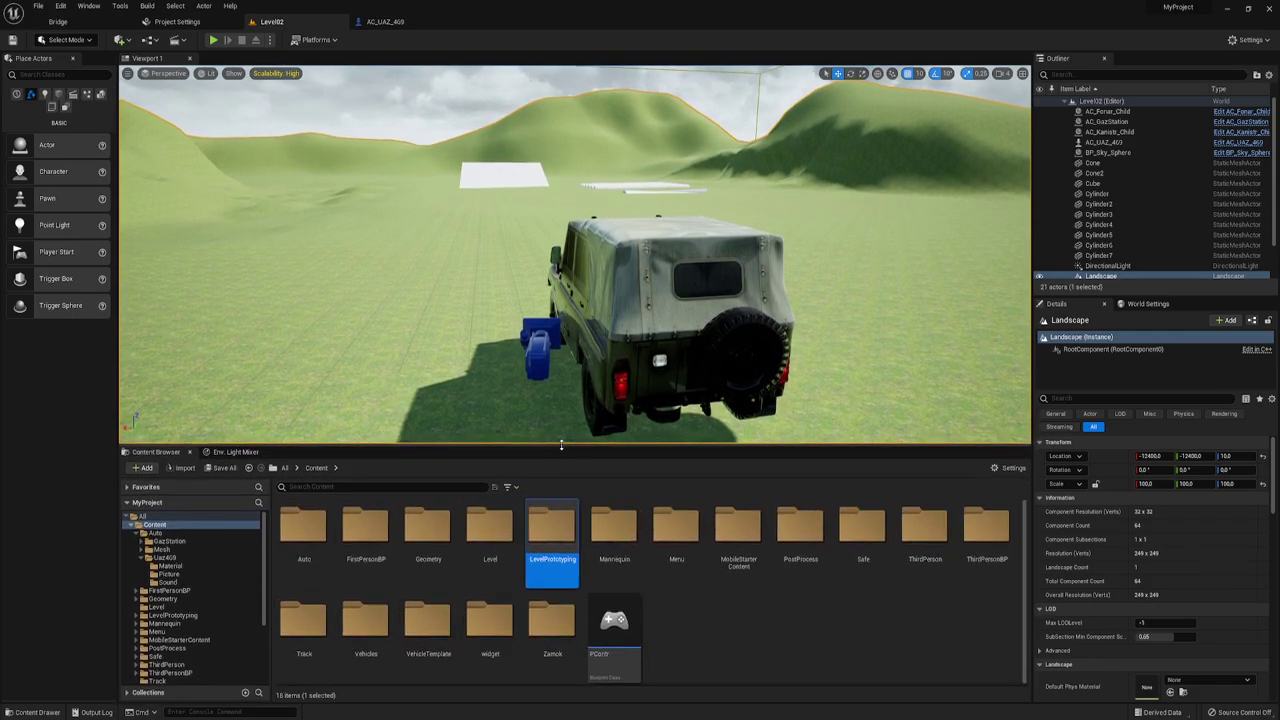
pyautogui.click(700, 622)
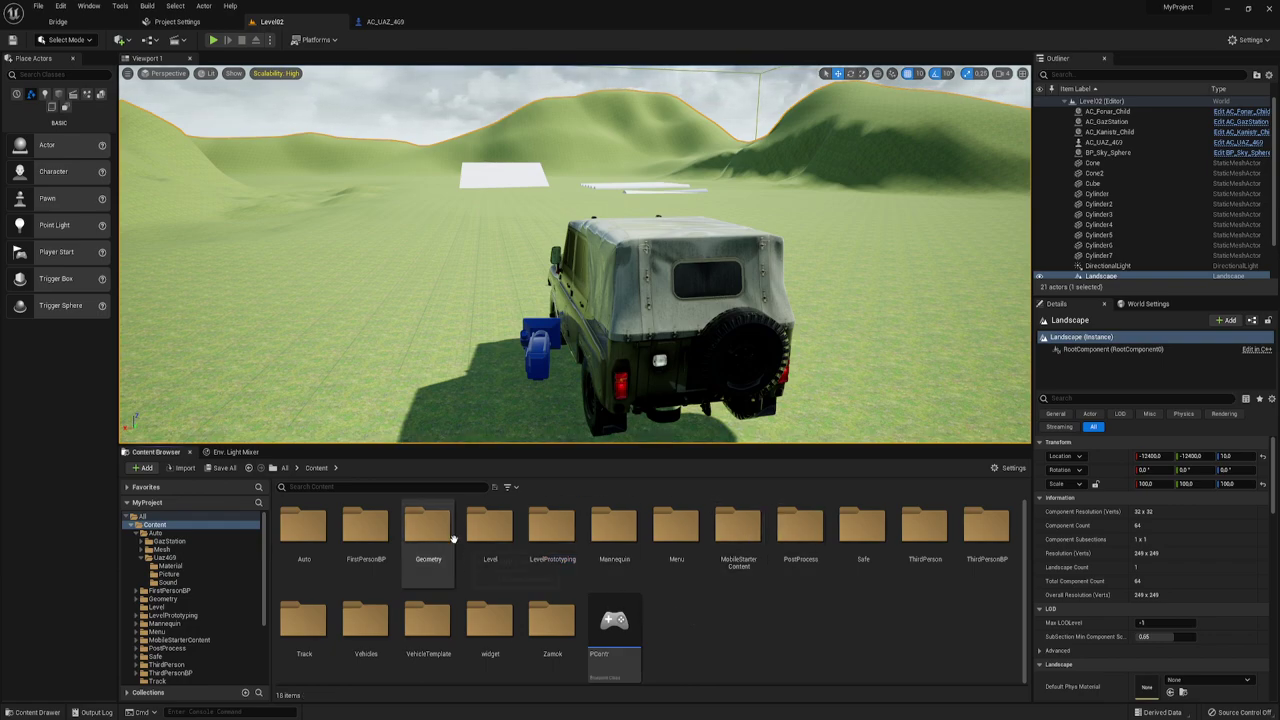
pyautogui.doubleClick(295, 533)
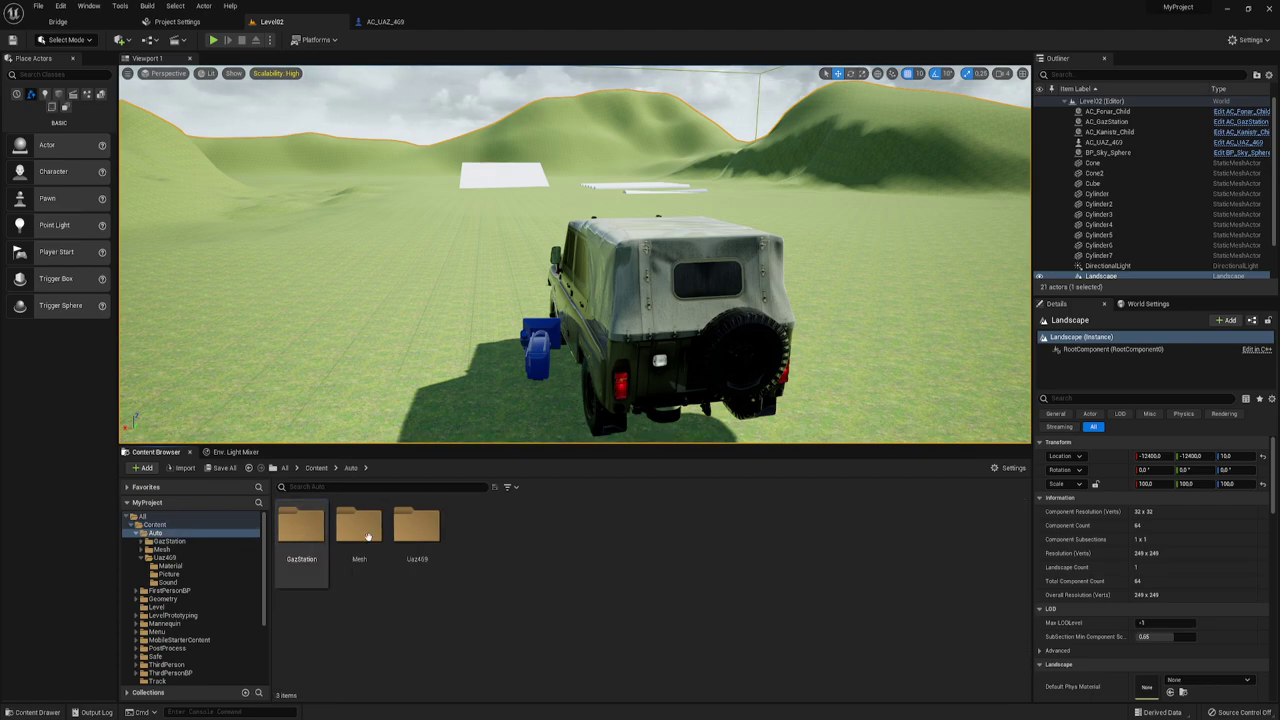
pyautogui.doubleClick(419, 525)
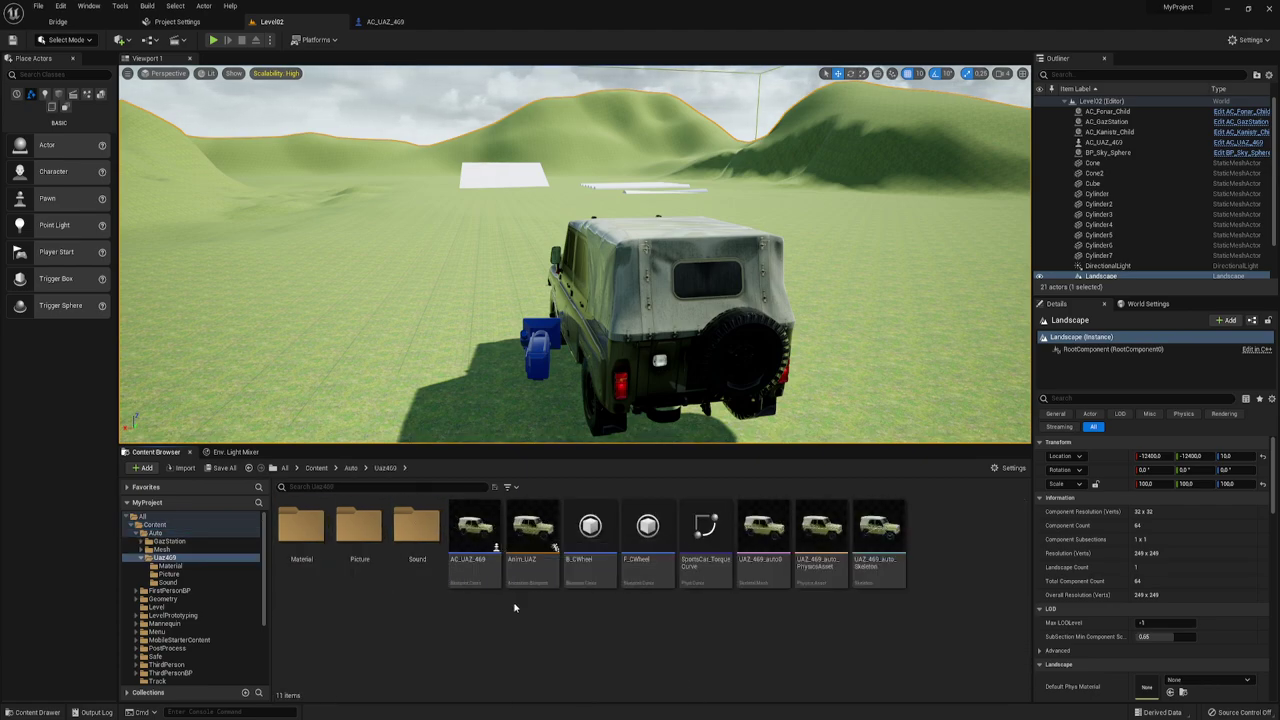
pyautogui.click(490, 531)
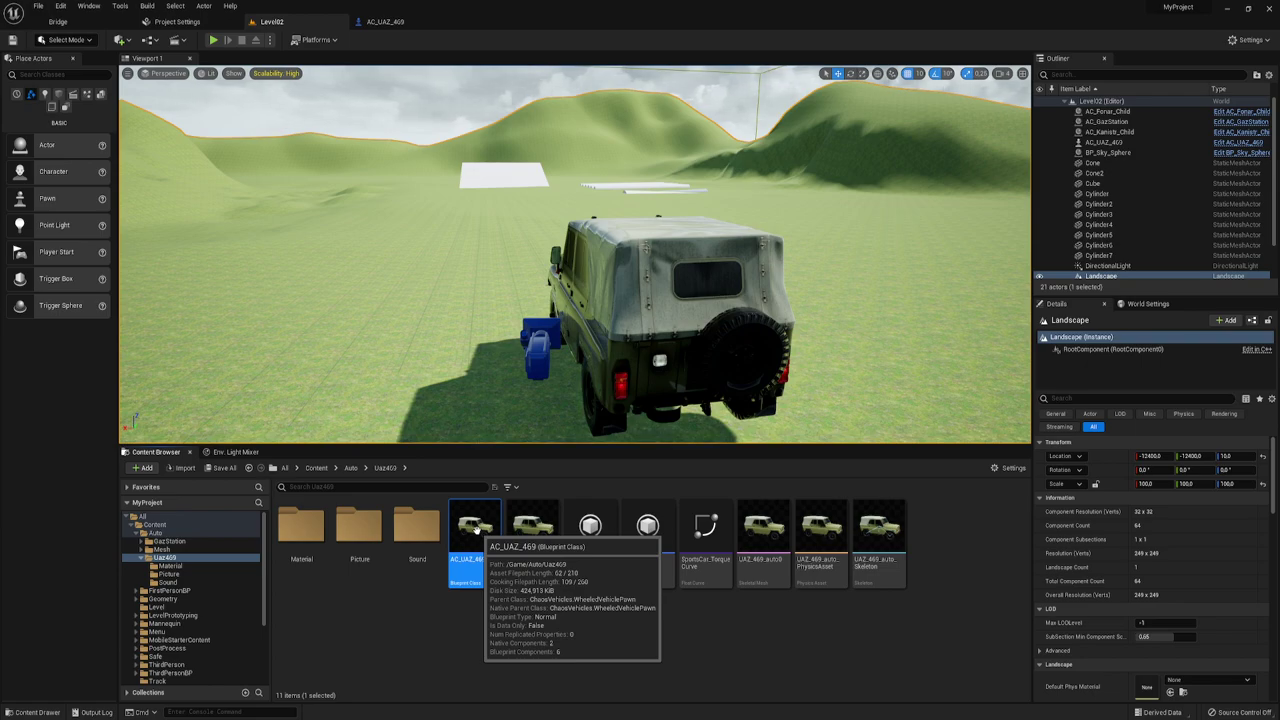
# - Open AC_UAZ_469 and view its Wheeled Vehicle Pawn parent, Class Defaults and Class Settings
pyautogui.doubleClick(475, 528)
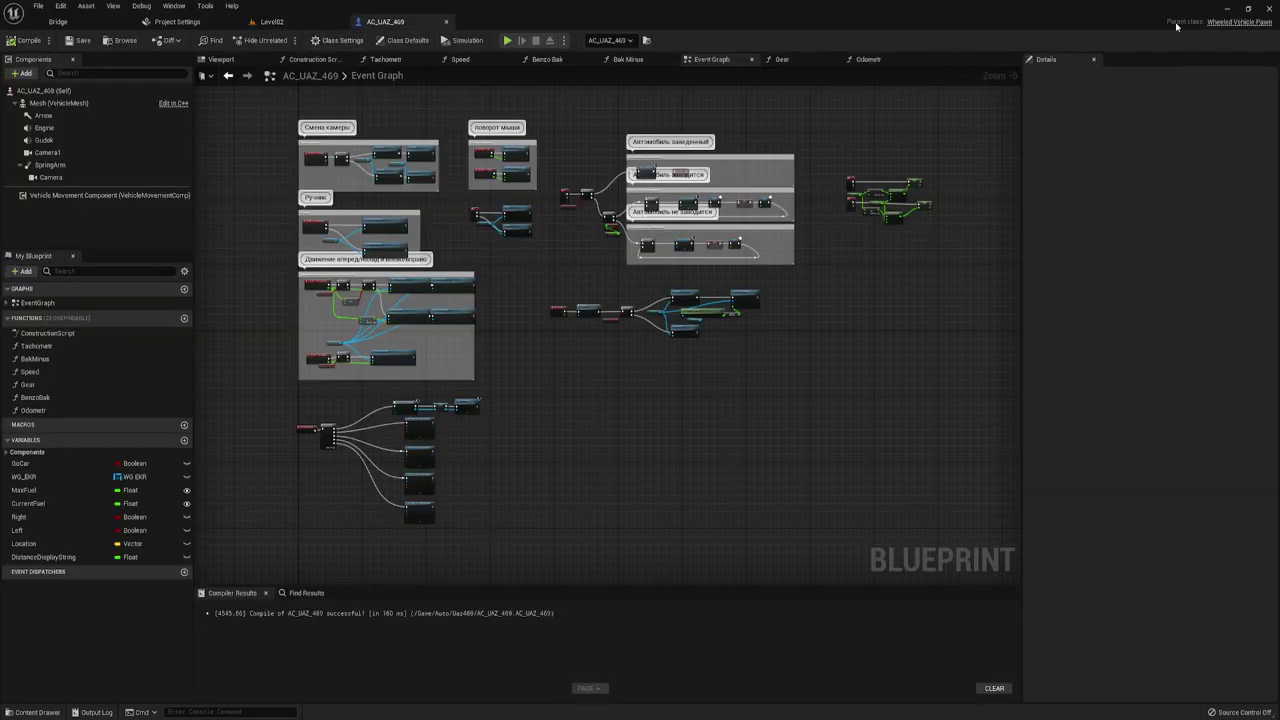
pyautogui.click(1240, 24)
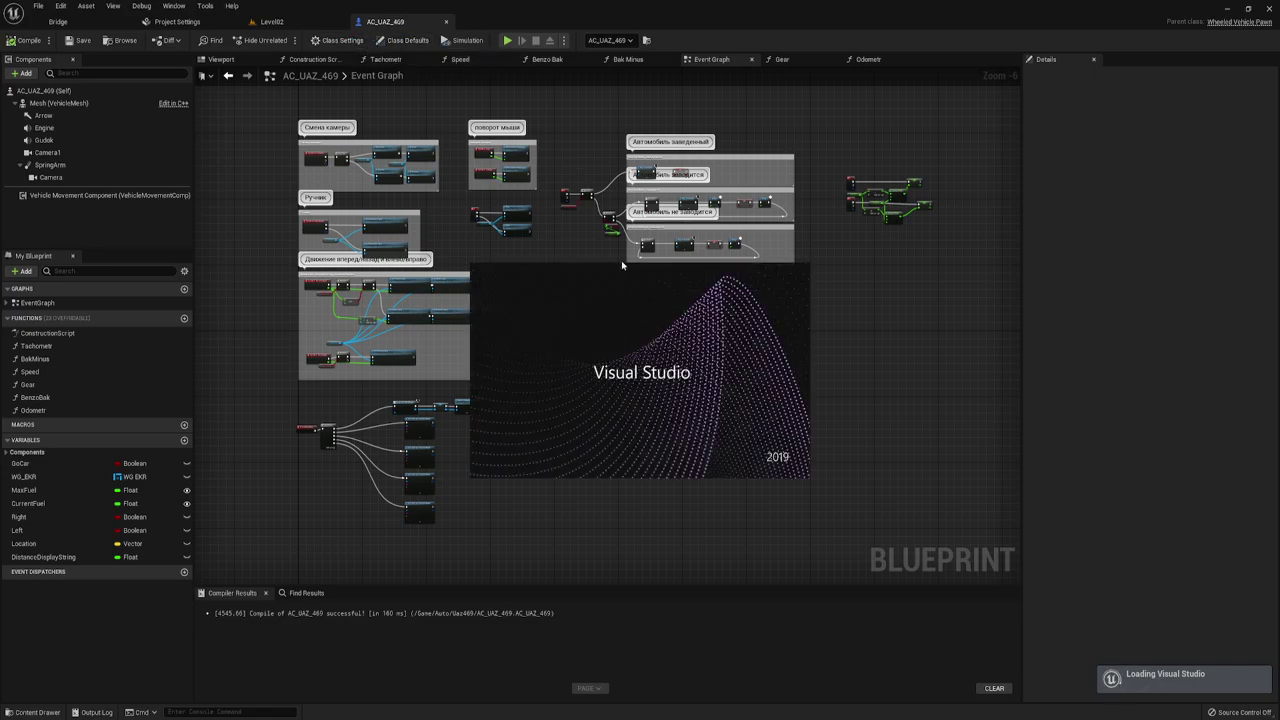
pyautogui.click(405, 40)
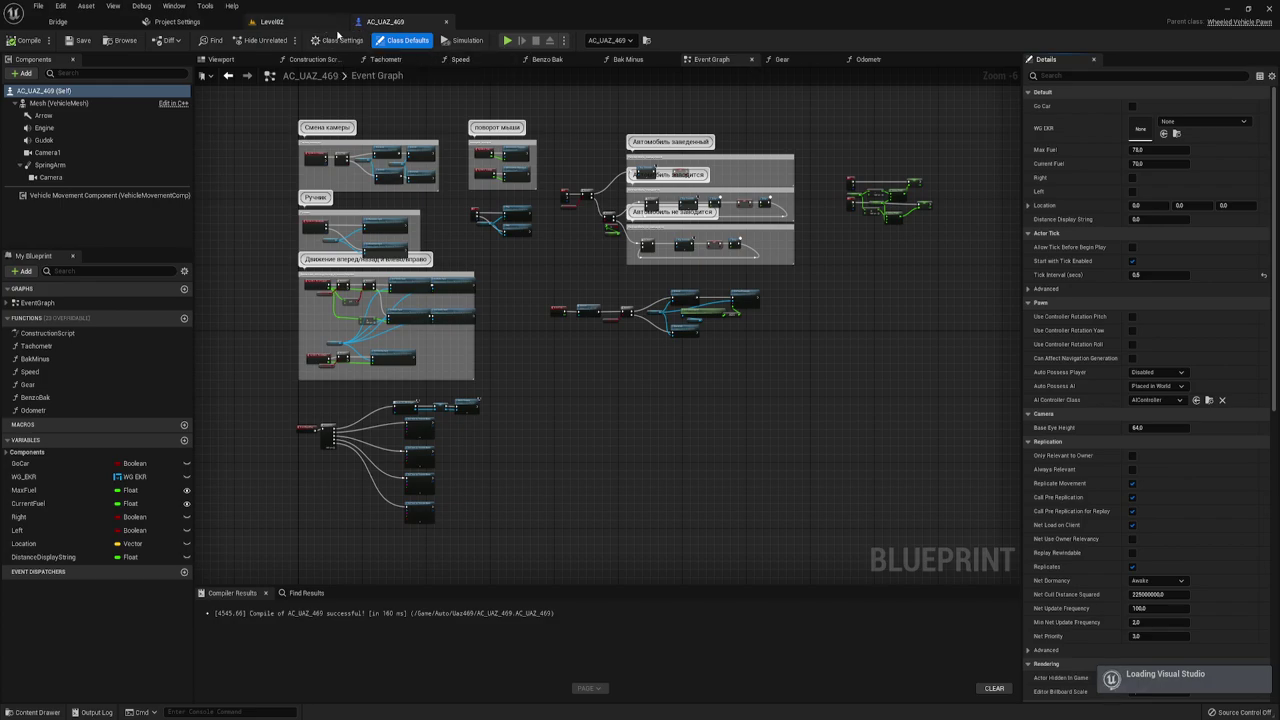
pyautogui.click(338, 42)
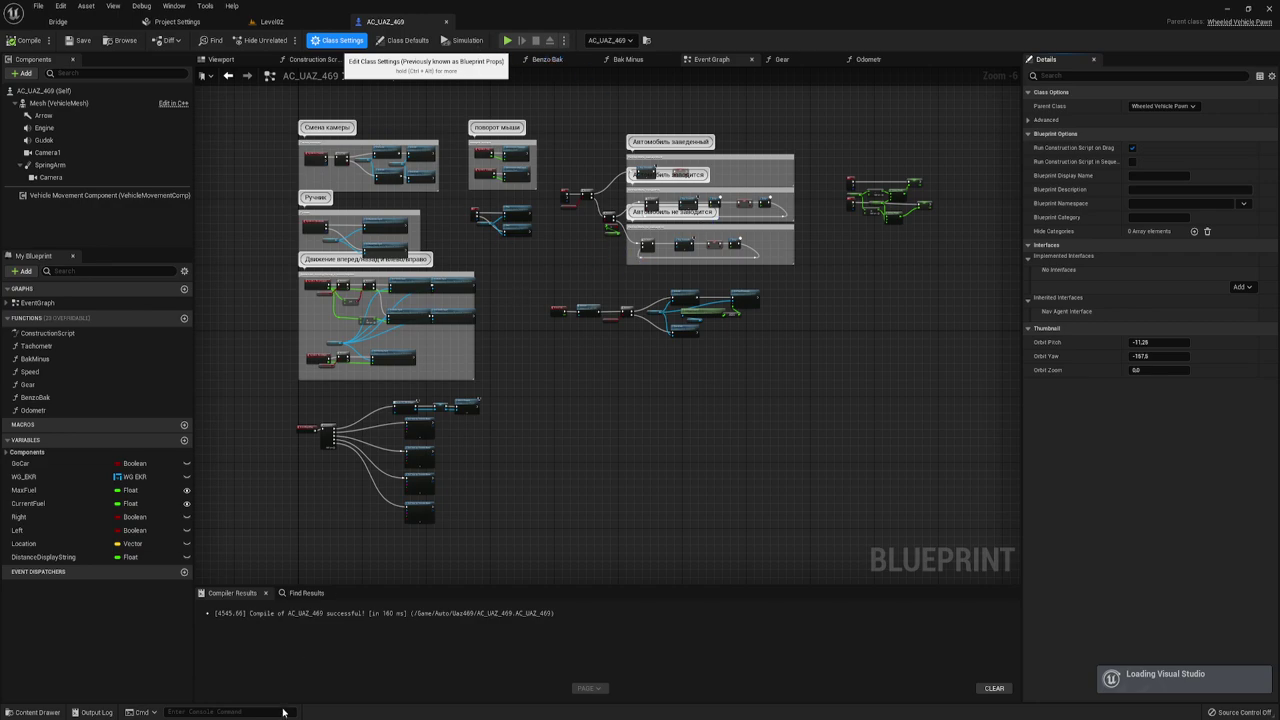
# - Check the Parent Class list without changing it, then inspect the Vehicle Movement Component's wheel setup
pyautogui.click(291, 716)
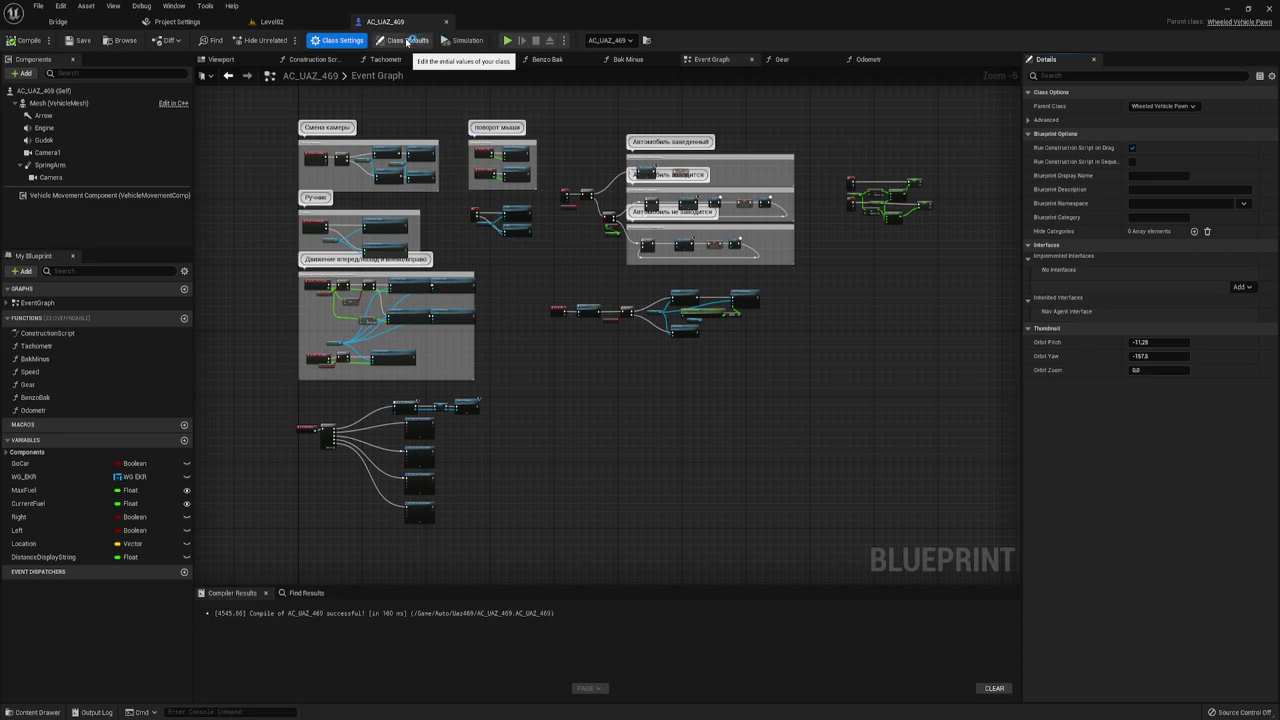
pyautogui.moveTo(280, 712)
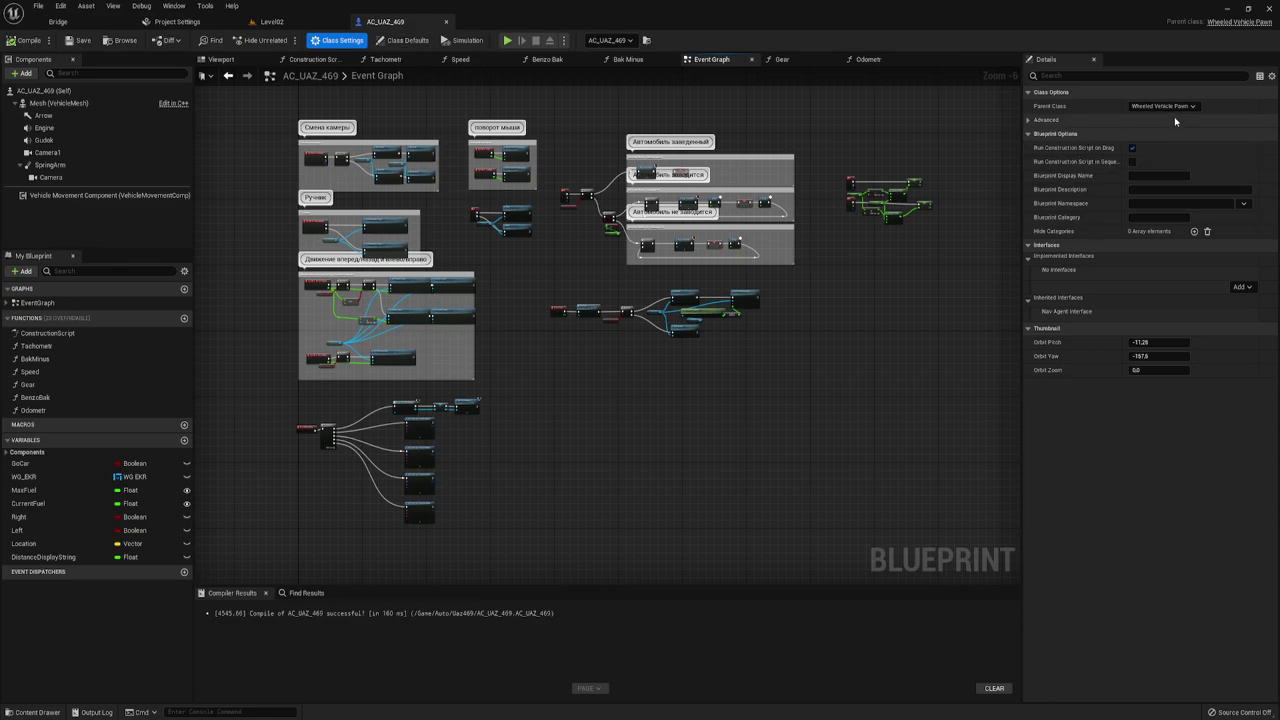
pyautogui.click(1145, 106)
pyautogui.write('Wh')
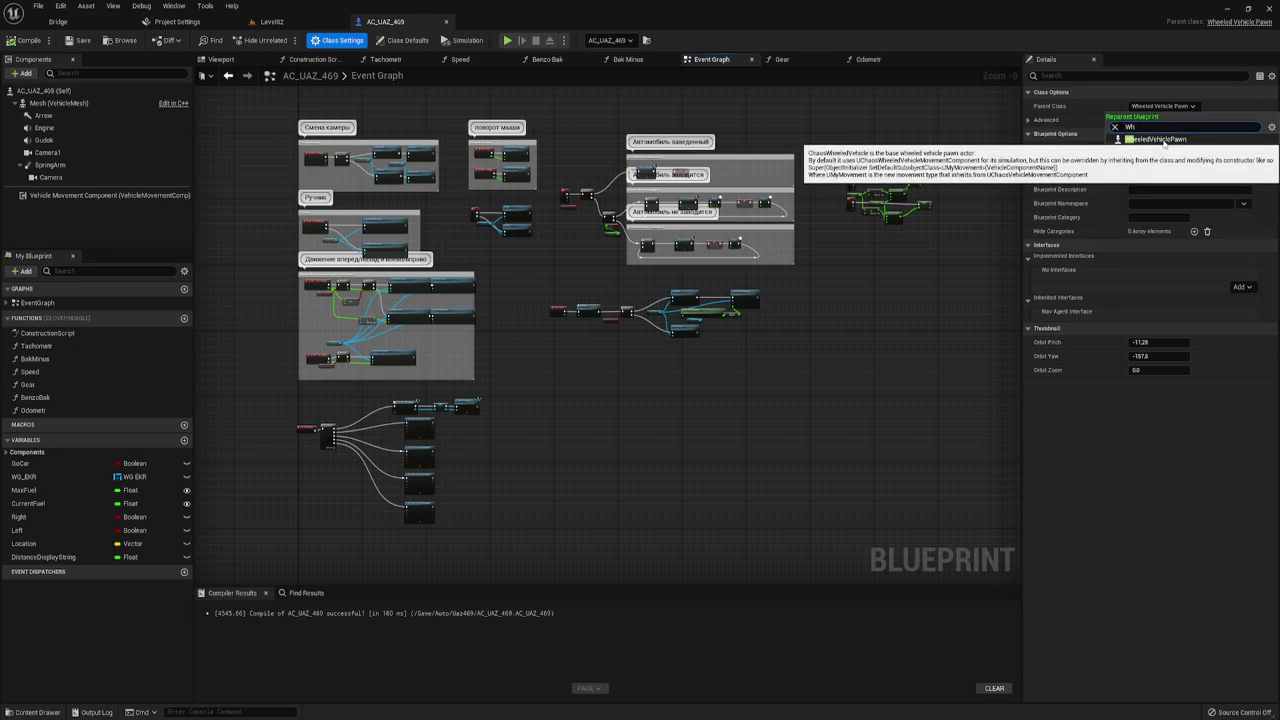
pyautogui.click(1131, 475)
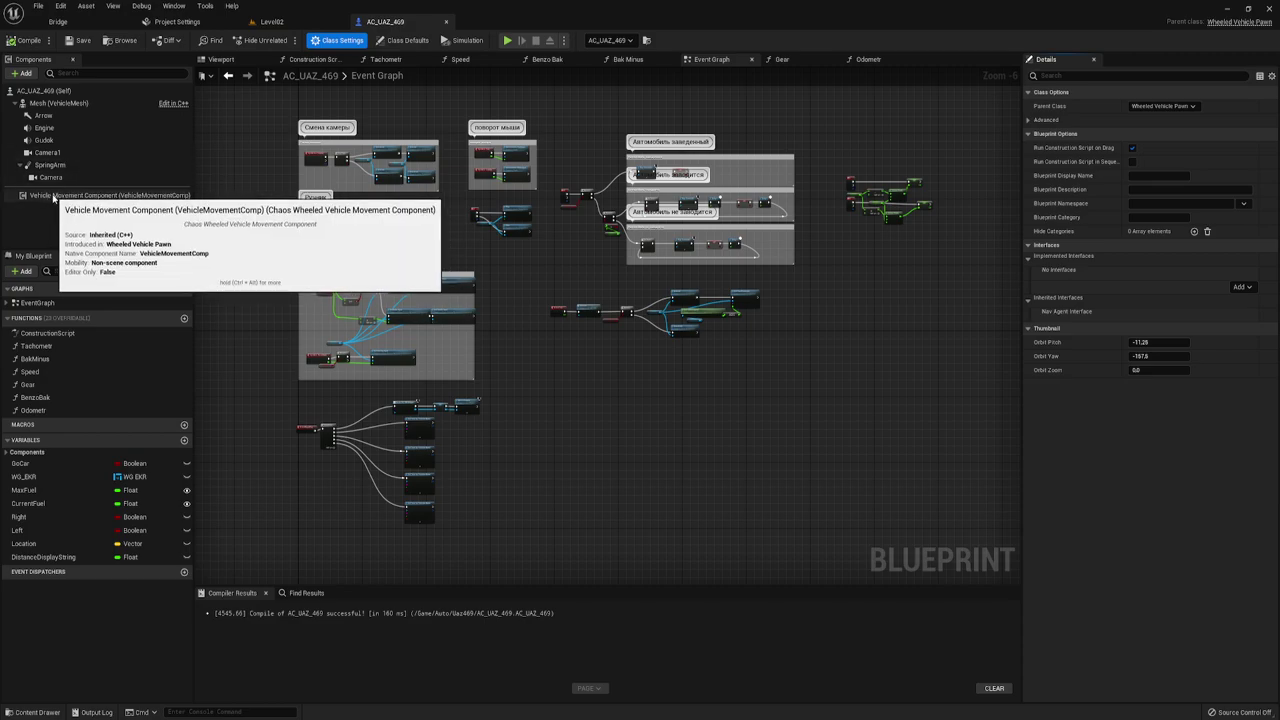
pyautogui.click(53, 196)
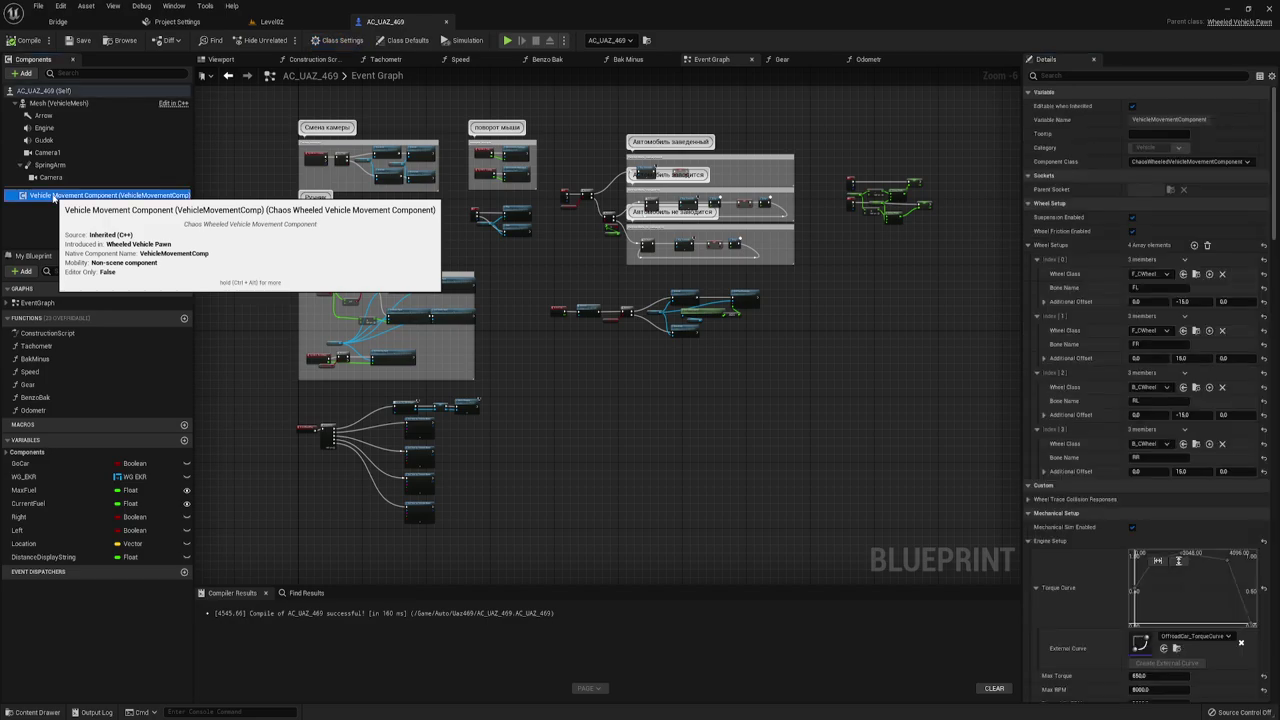
pyautogui.click(268, 20)
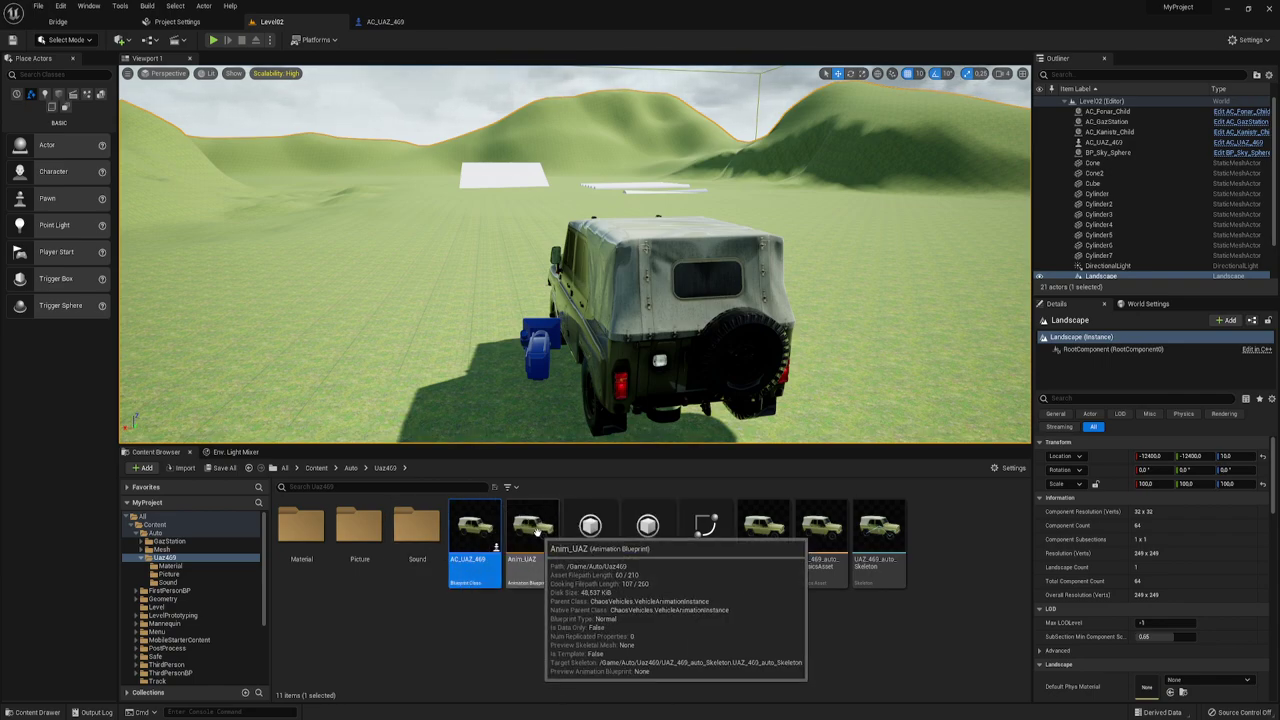
pyautogui.doubleClick(533, 530)
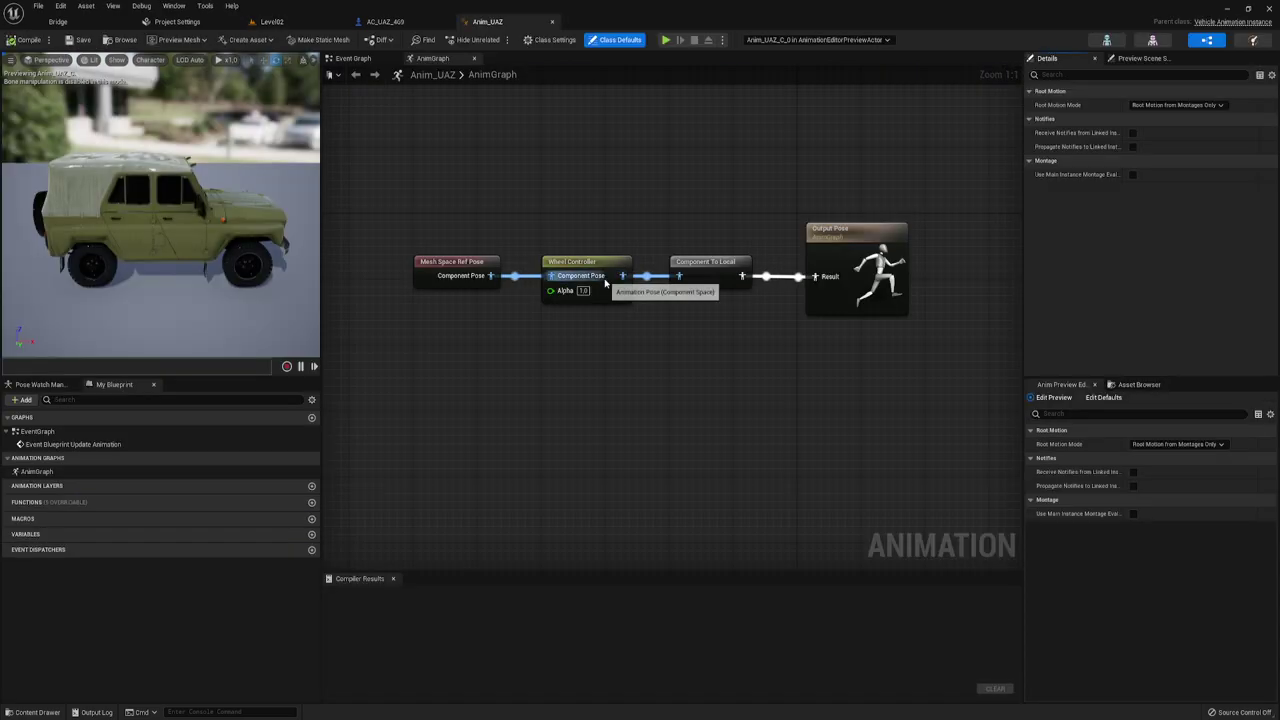
pyautogui.moveTo(443, 163); pyautogui.dragTo(733, 356)
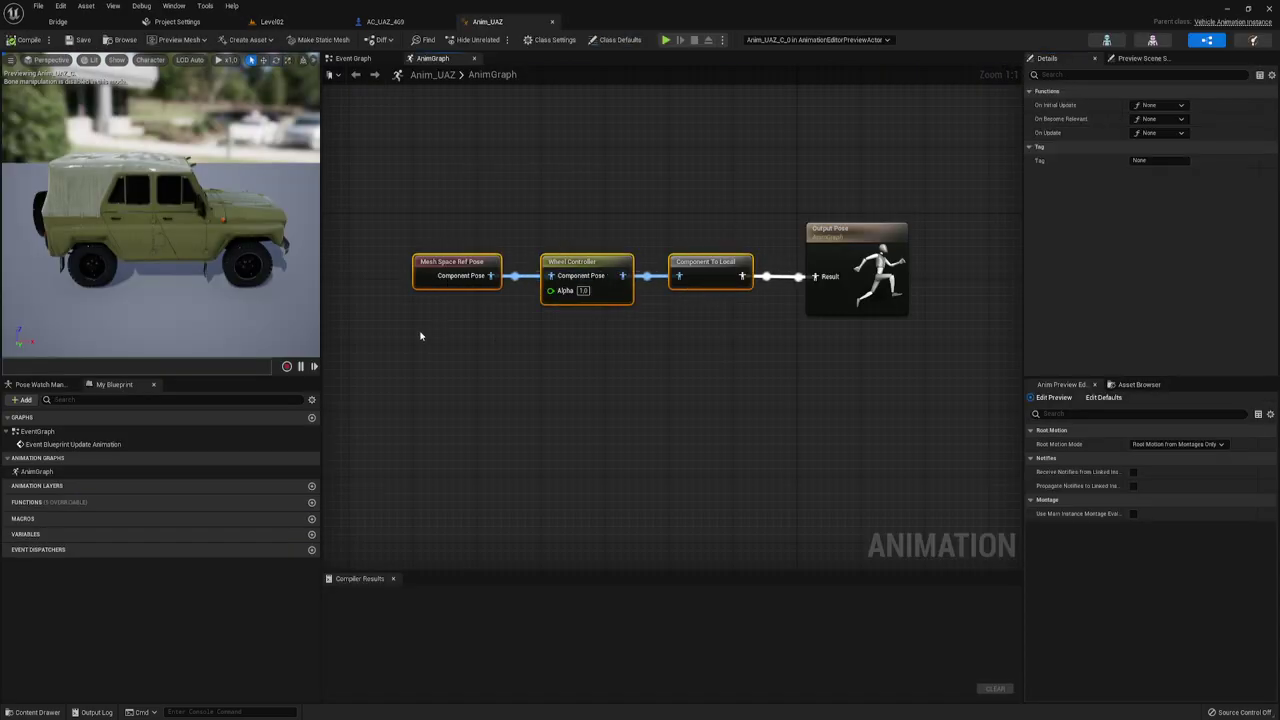
pyautogui.moveTo(420, 336); pyautogui.dragTo(714, 191)
pyautogui.moveTo(514, 116); pyautogui.dragTo(656, 340)
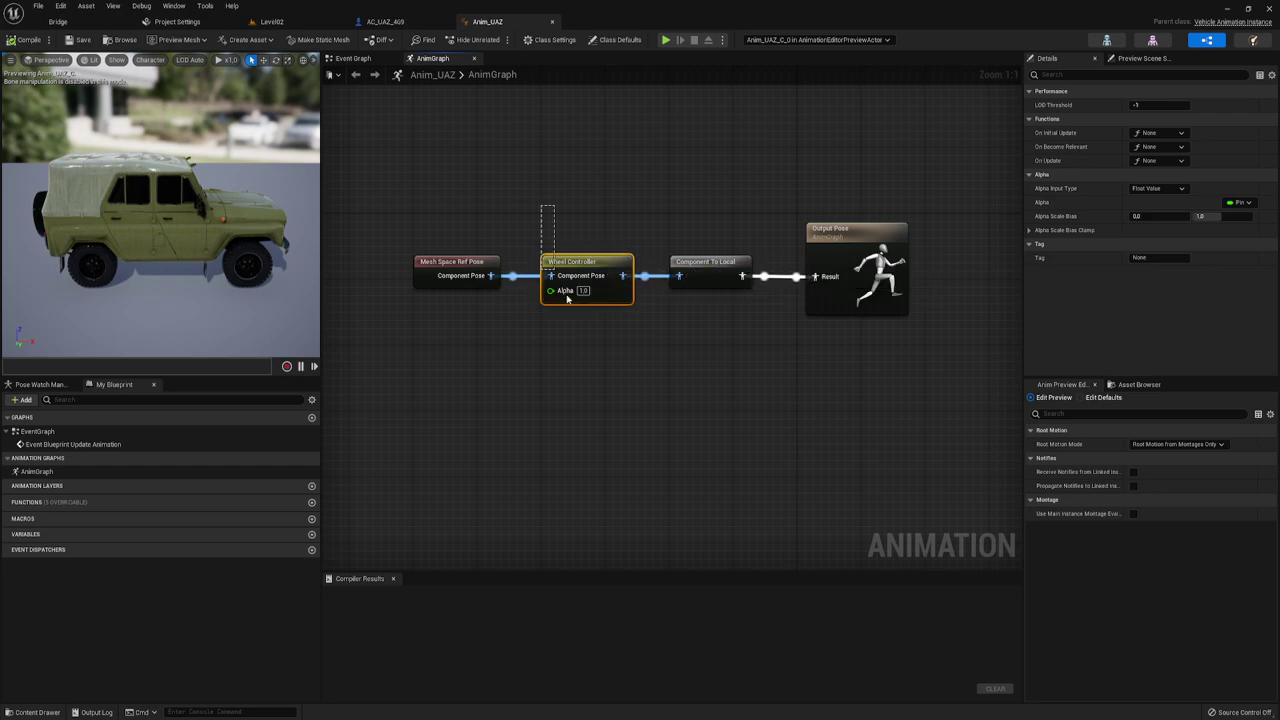
pyautogui.moveTo(567, 297); pyautogui.dragTo(631, 324)
pyautogui.moveTo(518, 221); pyautogui.dragTo(645, 330)
pyautogui.moveTo(540, 251)
pyautogui.mouseDown()
pyautogui.moveTo(625, 335)
pyautogui.moveTo(634, 317)
pyautogui.mouseUp()
pyautogui.moveTo(515, 235); pyautogui.dragTo(650, 326)
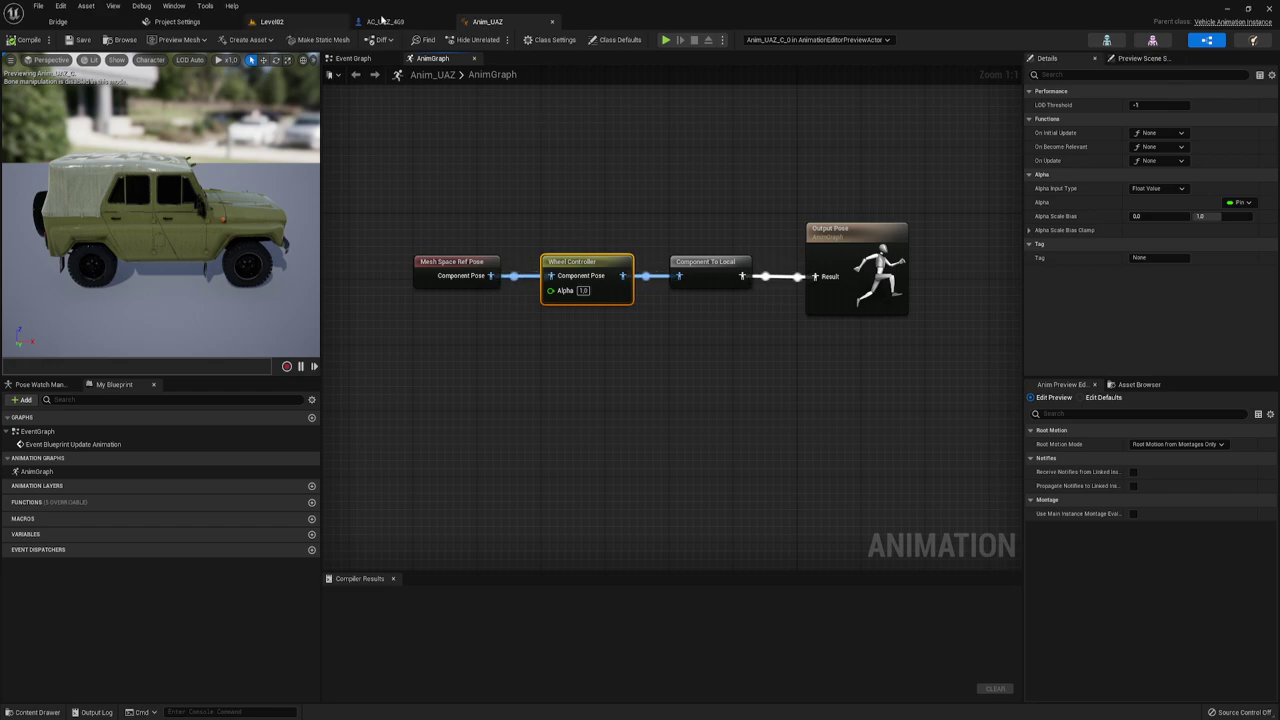
pyautogui.click(362, 59)
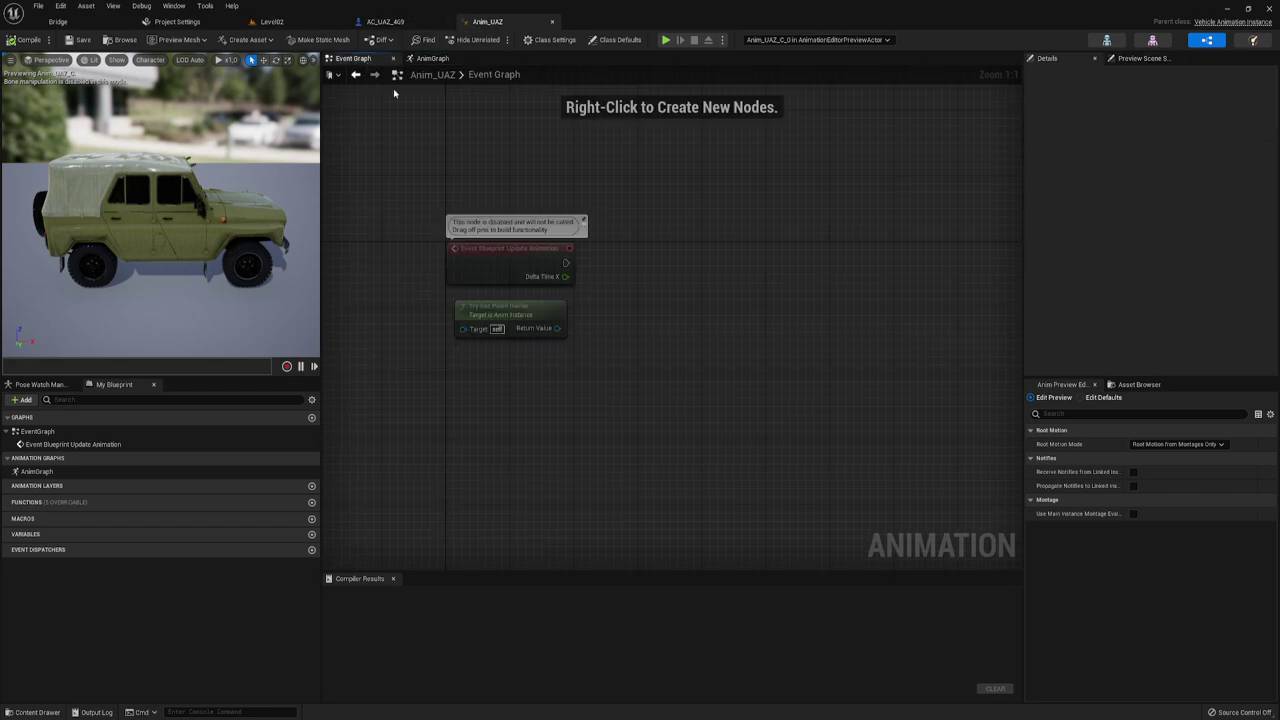
pyautogui.click(551, 21)
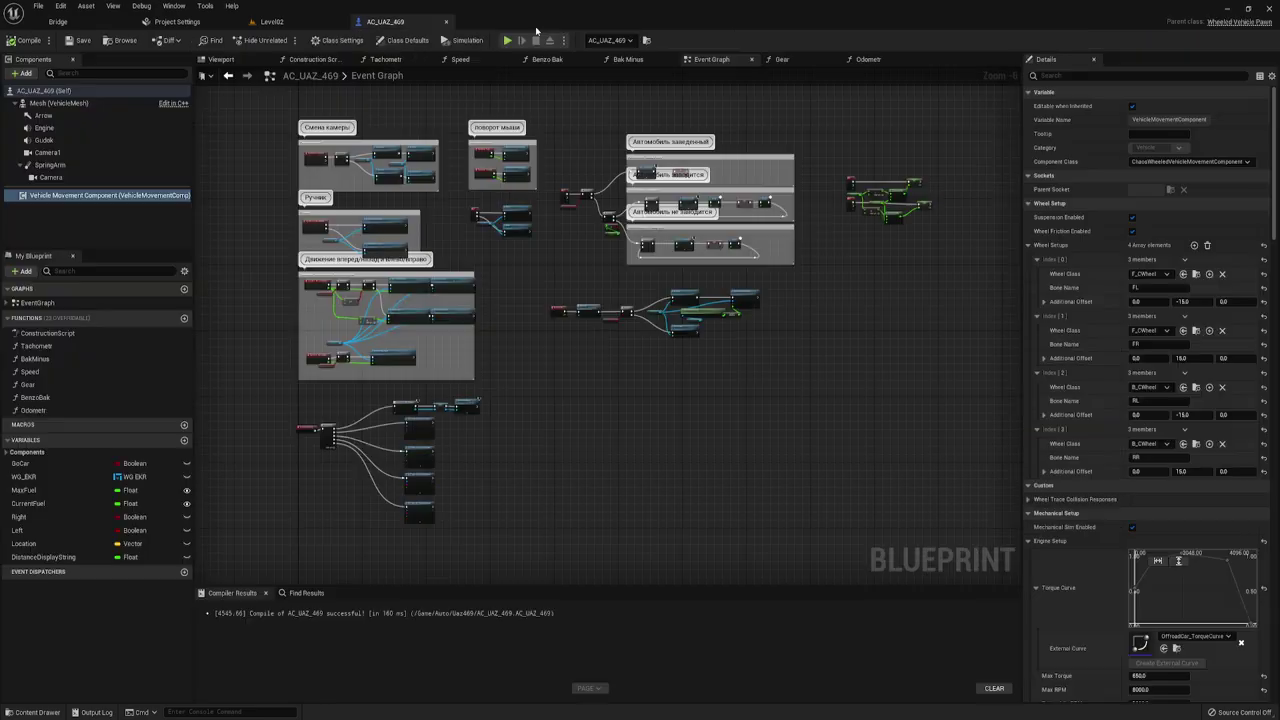
pyautogui.click(272, 21)
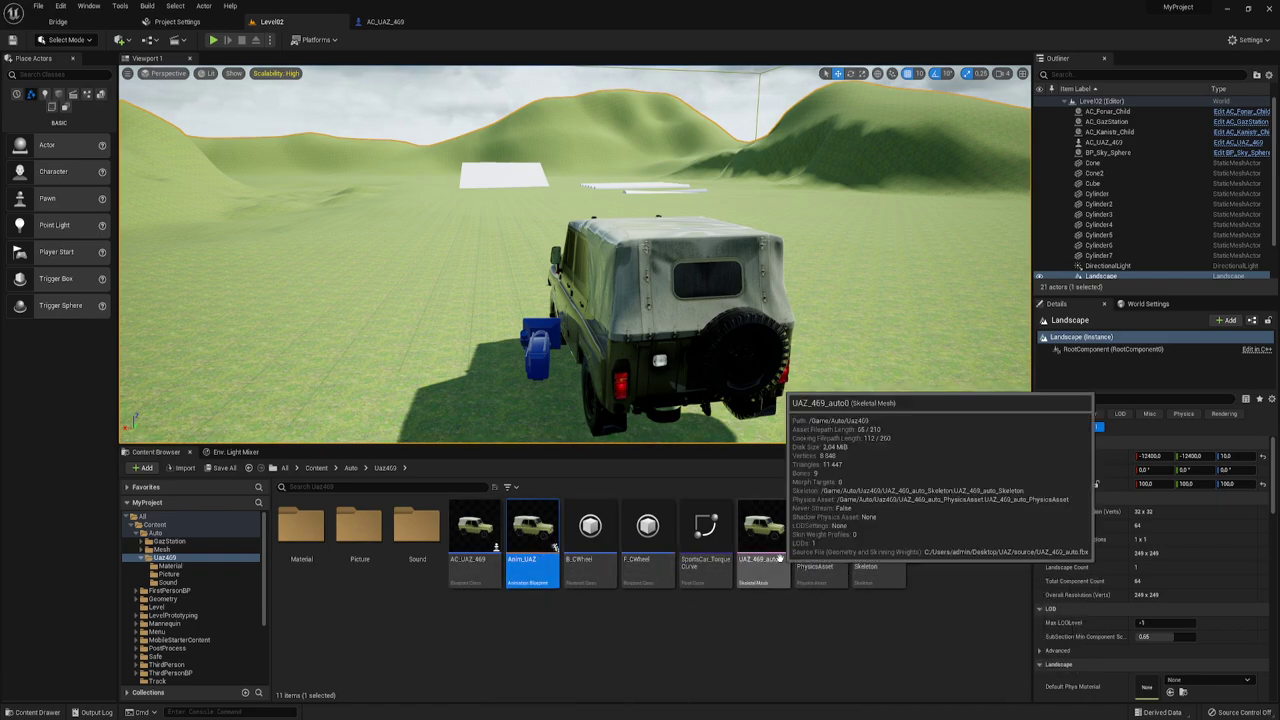
# - Open UAZ_469_auto_PhysicsAsset and orbit around its box and four sphere wheel bodies
pyautogui.click(843, 537)
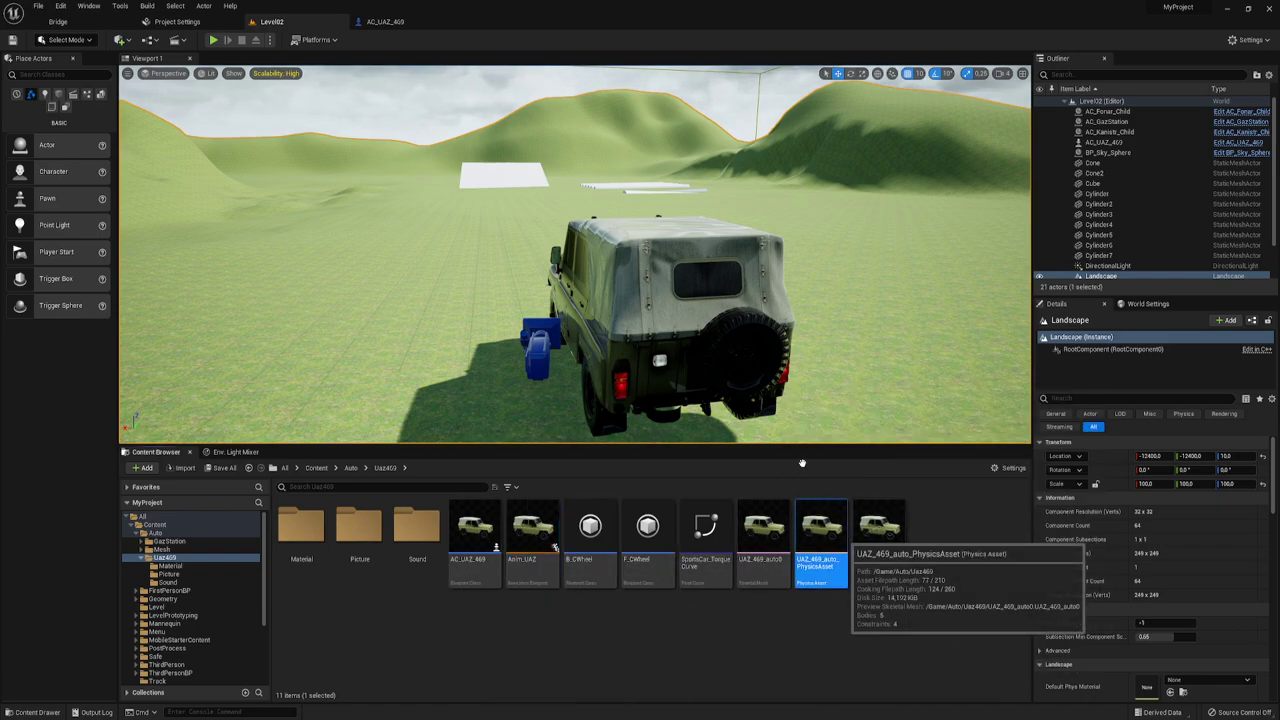
pyautogui.doubleClick(843, 537)
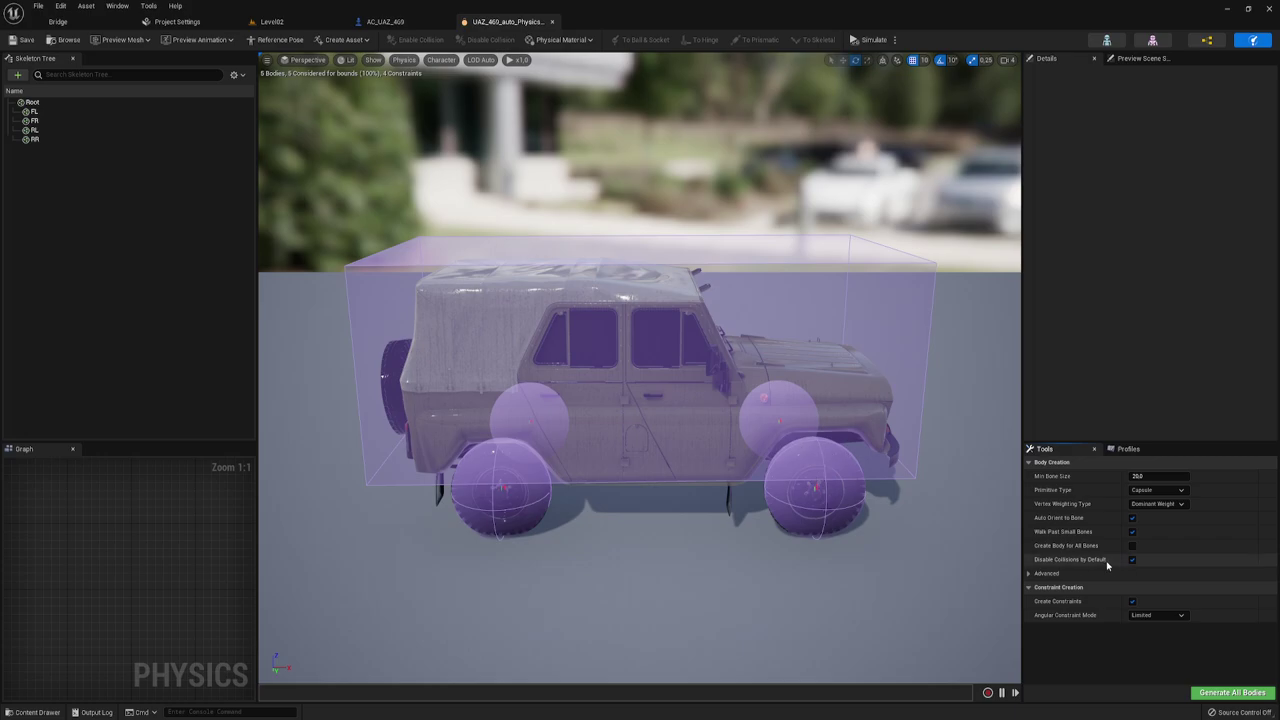
pyautogui.moveTo(640, 370); pyautogui.dragTo(640, 370, button='right')
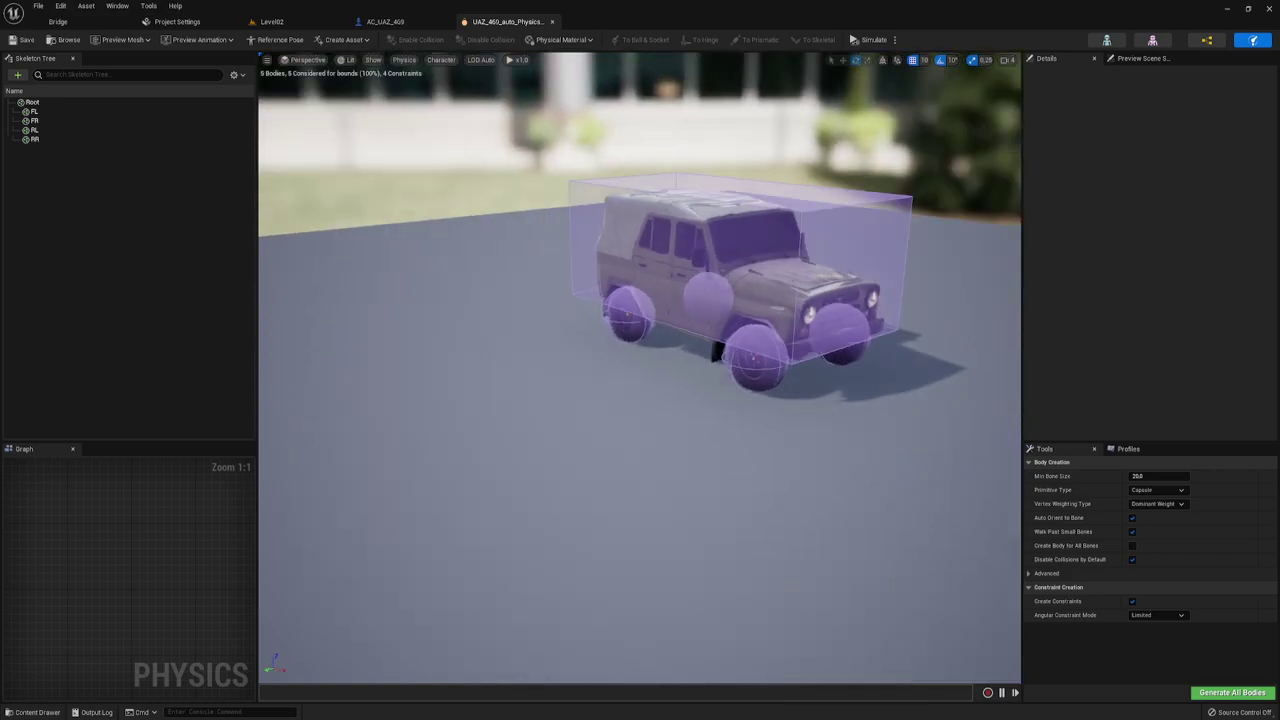
pyautogui.moveTo(765, 500); pyautogui.dragTo(816, 471, button='right')
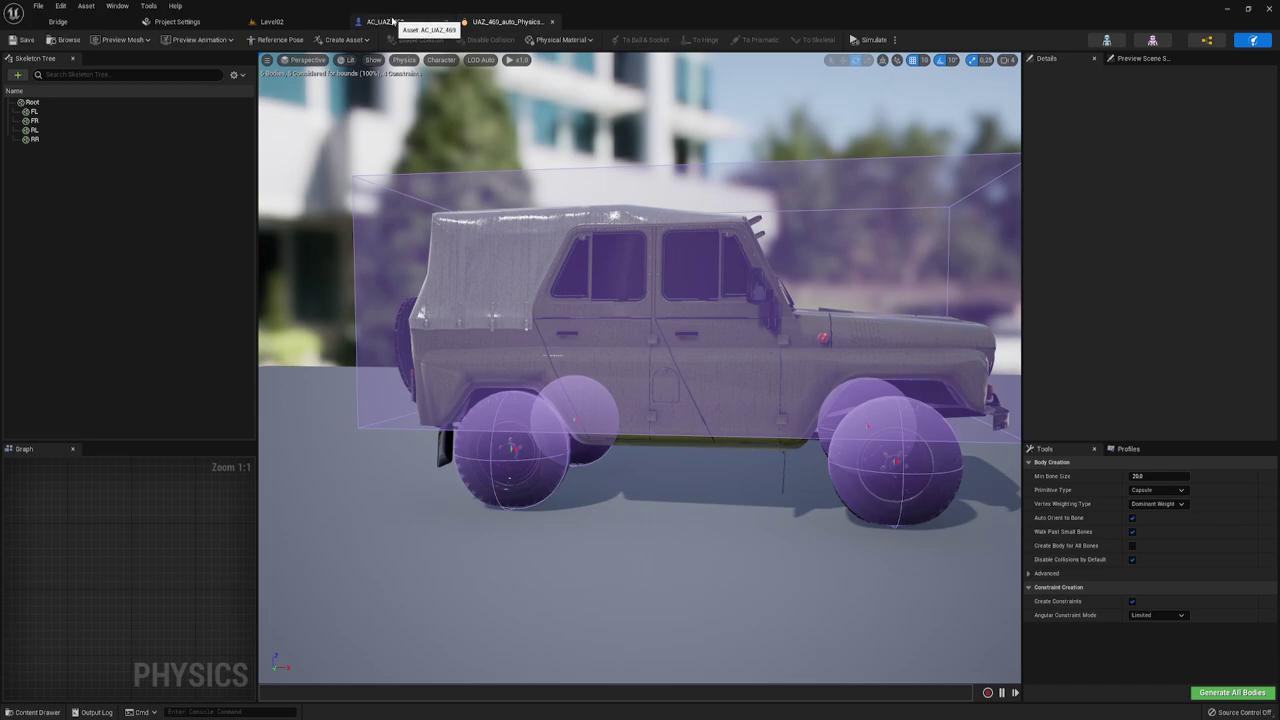
# - Back in AC_UAZ_469, select the Vehicle Movement Component and widen the Details panel
pyautogui.click(381, 22)
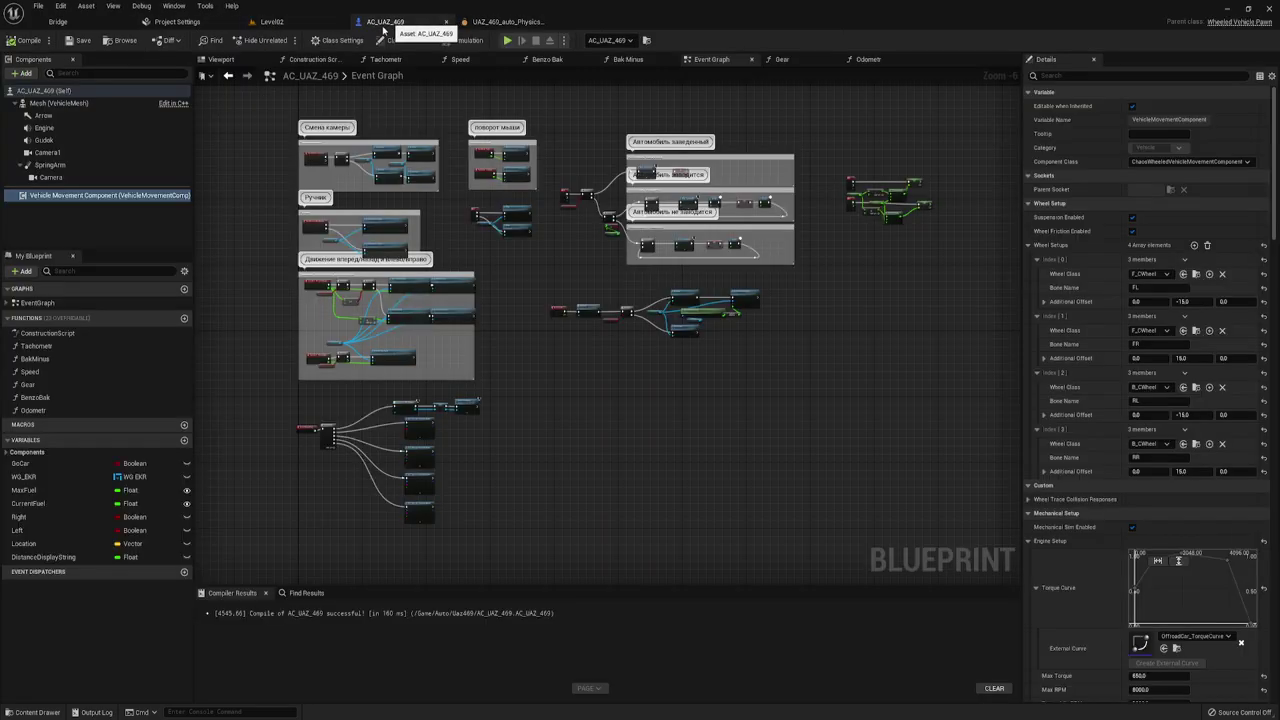
pyautogui.click(96, 196)
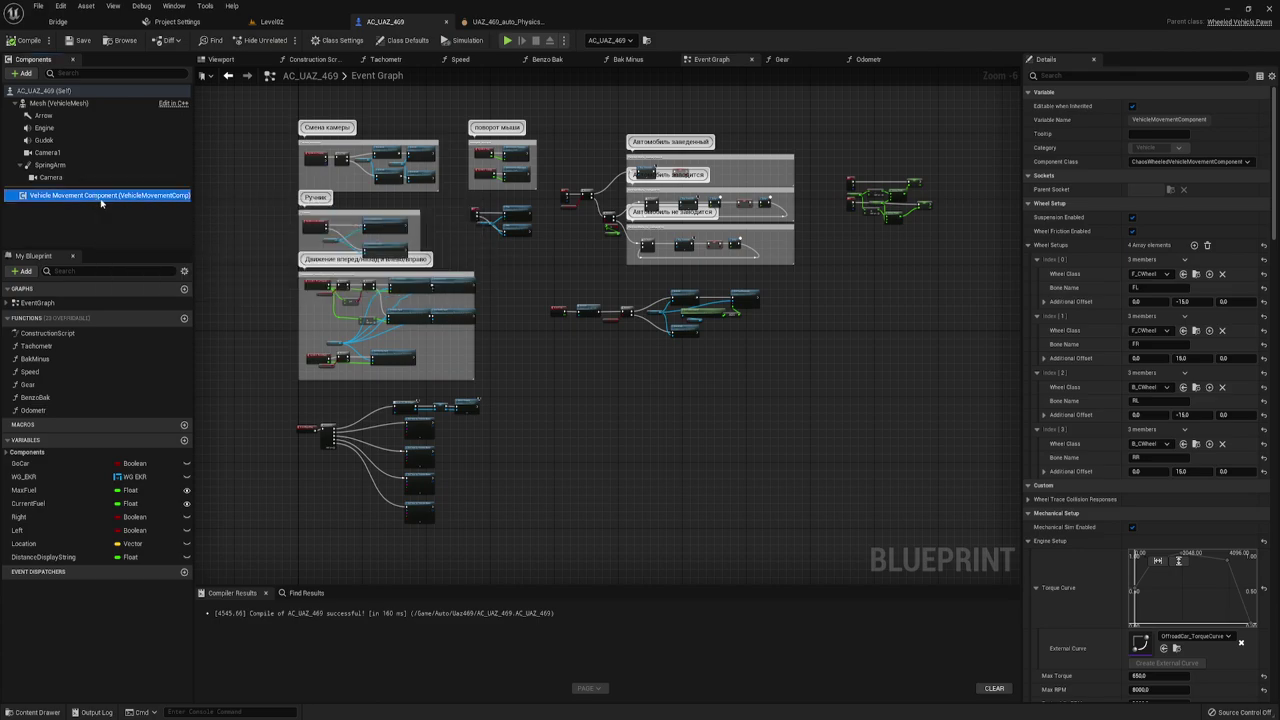
pyautogui.click(88, 207)
pyautogui.click(90, 195)
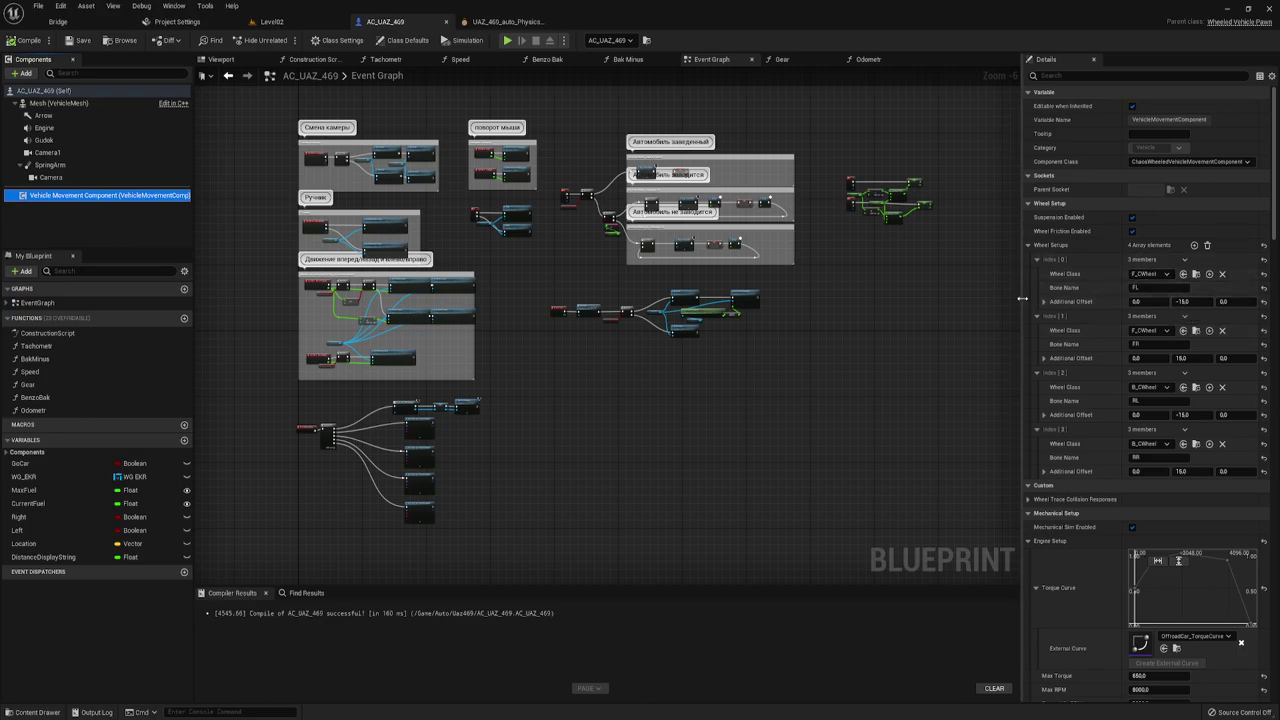
pyautogui.moveTo(1022, 297); pyautogui.dragTo(792, 294)
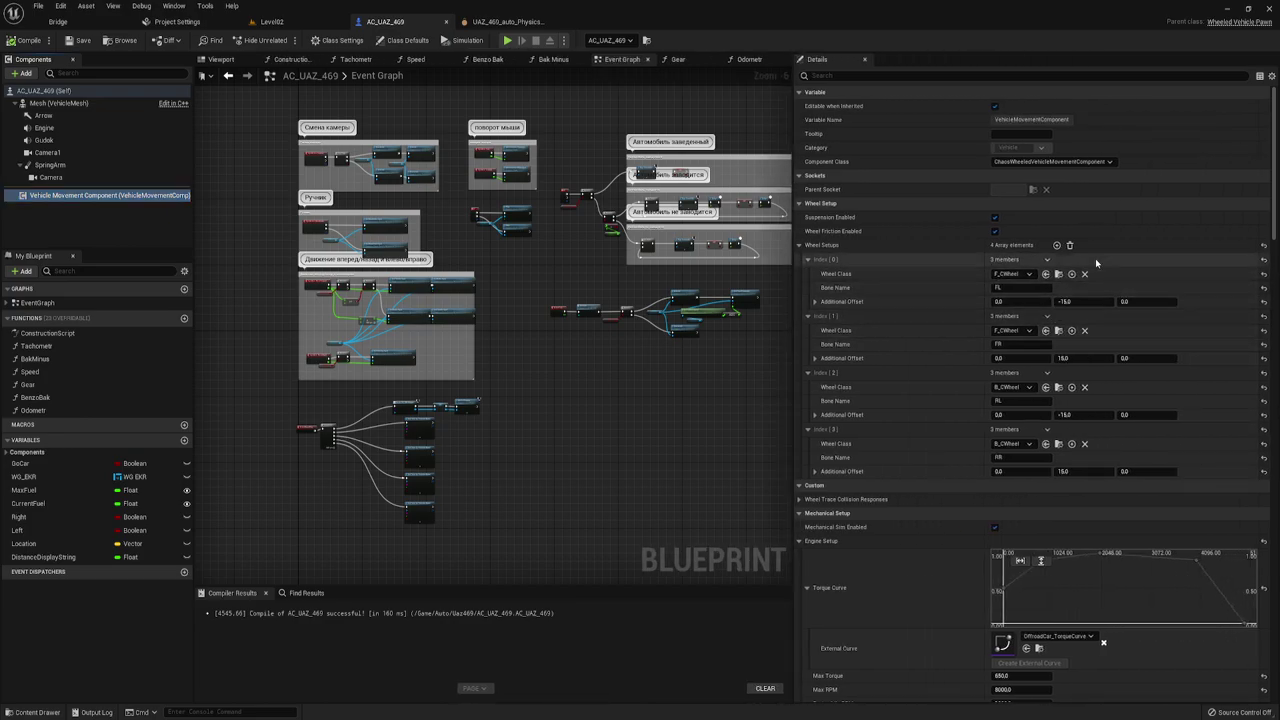
# - Review the engine torque, transmission and steering curve settings, then return to Level02
pyautogui.scroll(-2, 1088, 371)
pyautogui.scroll(-3, 1088, 371)
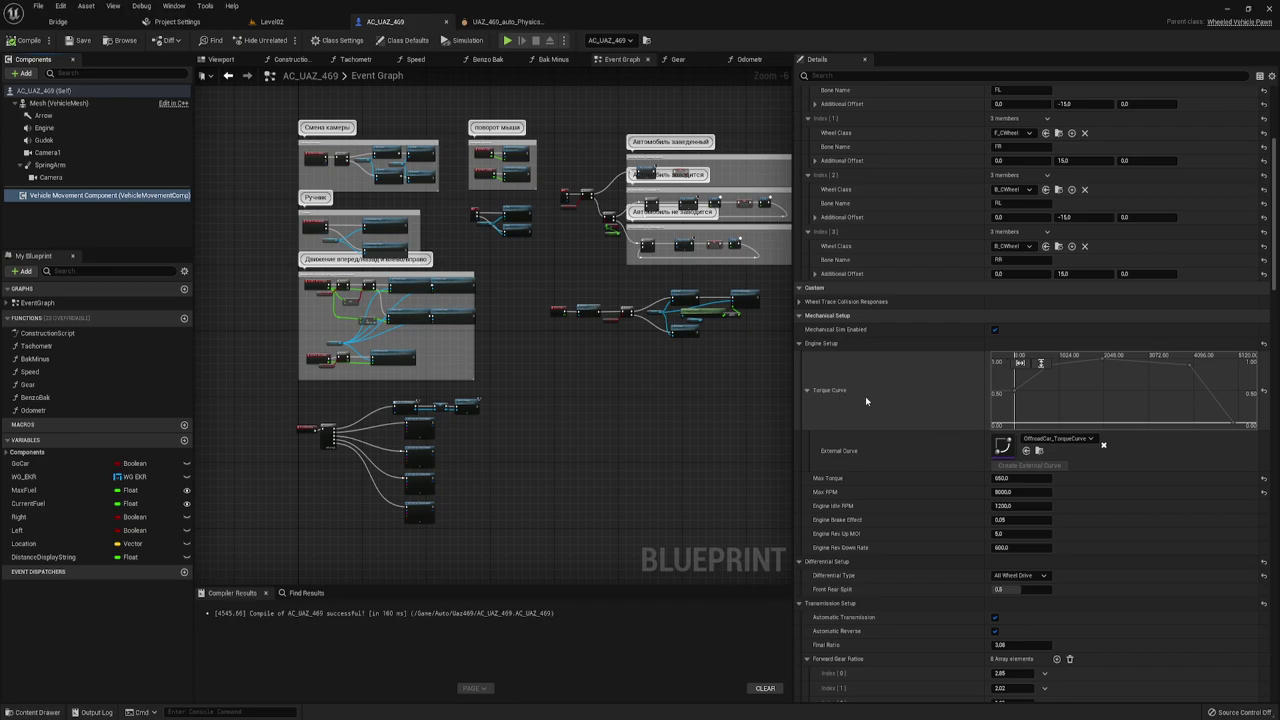
pyautogui.scroll(-2, 969, 392)
pyautogui.scroll(-3, 969, 387)
pyautogui.scroll(-3, 969, 387)
pyautogui.scroll(-6, 824, 366)
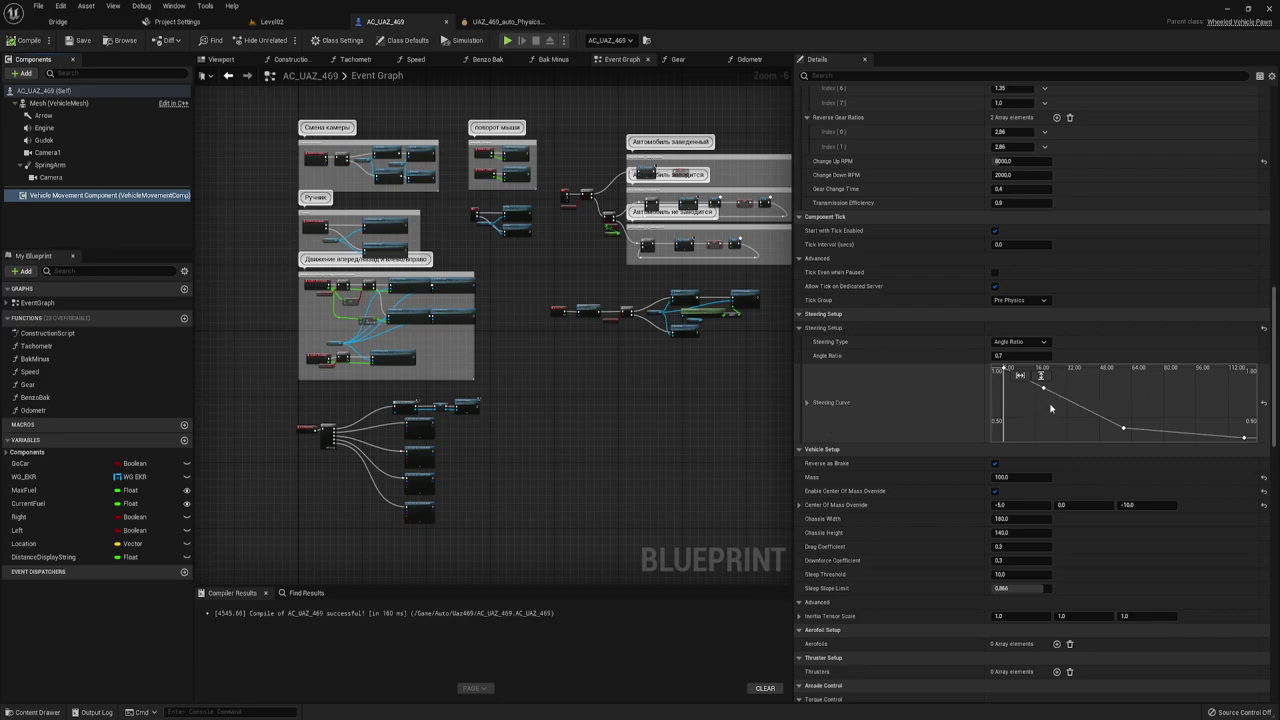
pyautogui.scroll(2, 1093, 405)
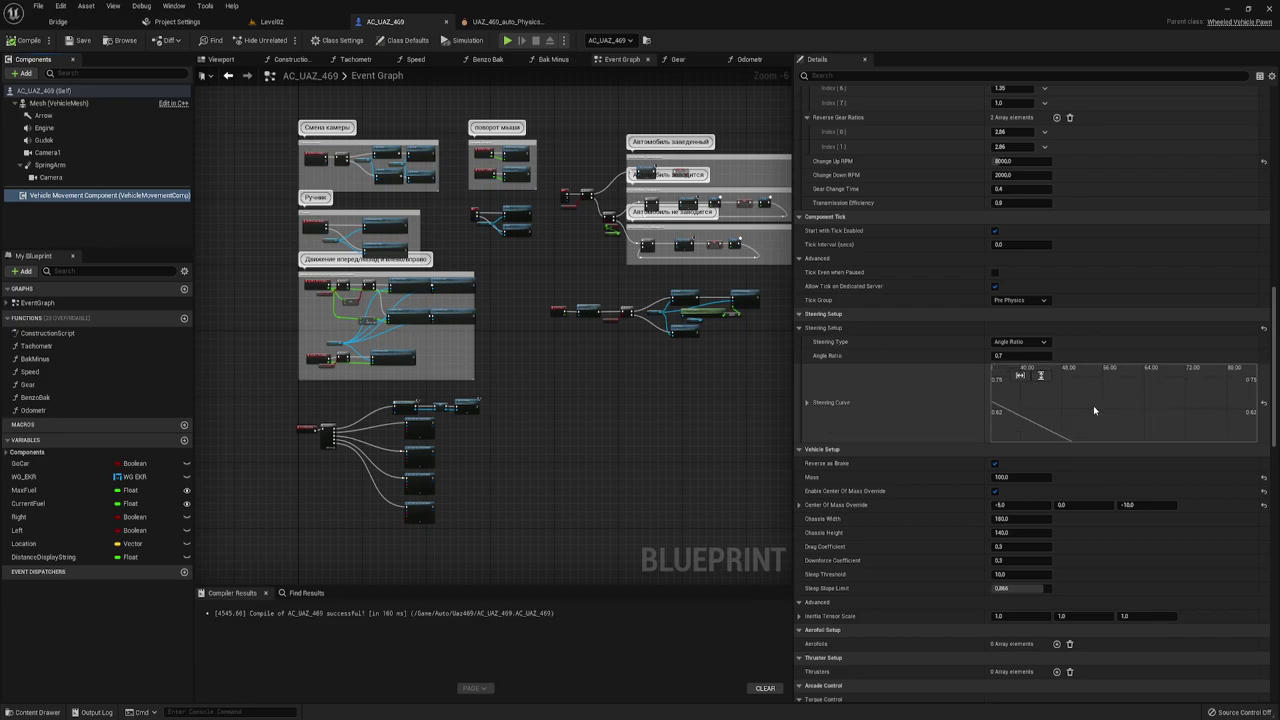
pyautogui.scroll(1, 1144, 231)
pyautogui.scroll(2, 1144, 236)
pyautogui.scroll(2, 1144, 236)
pyautogui.scroll(1, 1100, 380)
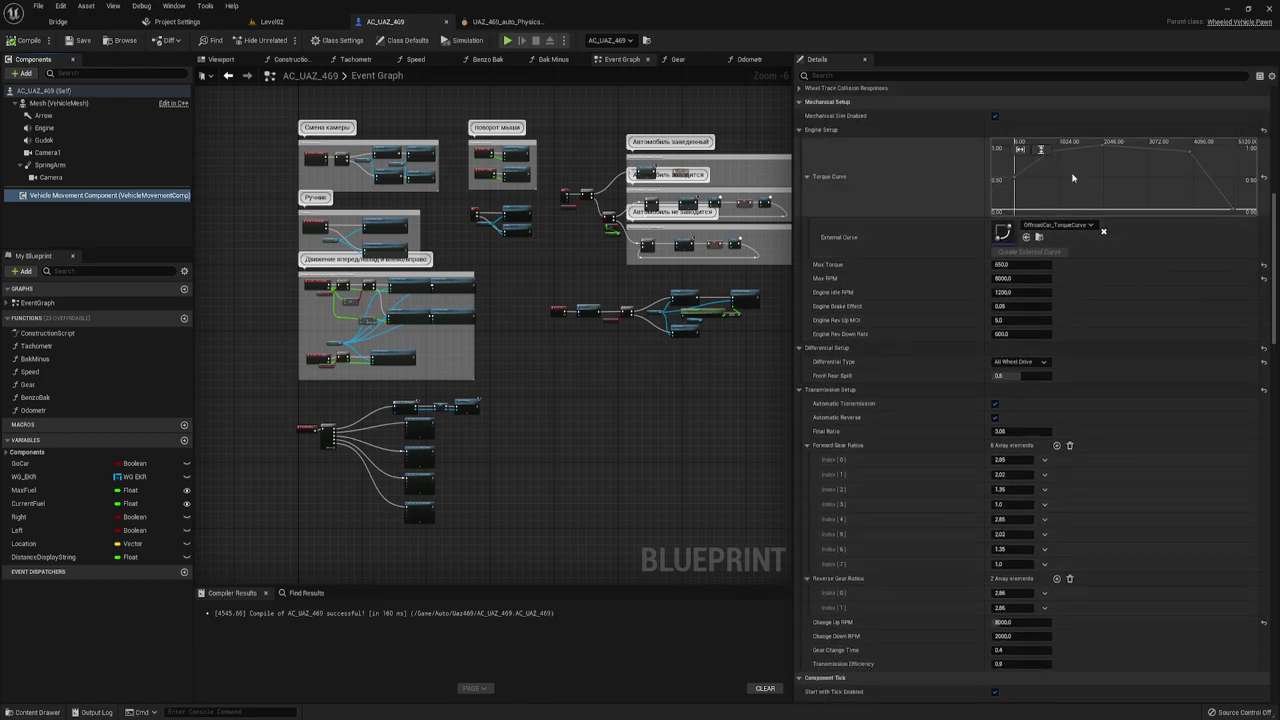
pyautogui.scroll(1, 1062, 497)
pyautogui.scroll(-2, 1062, 497)
pyautogui.scroll(-3, 1064, 500)
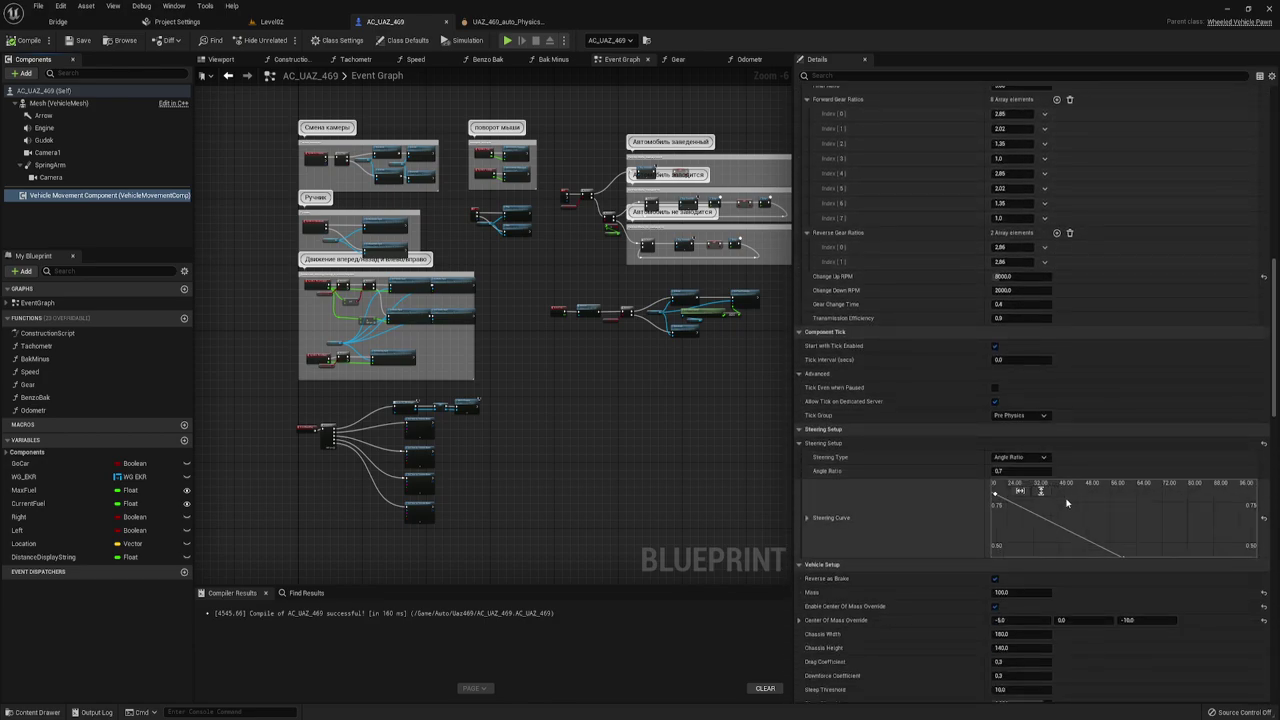
pyautogui.scroll(-2, 1065, 503)
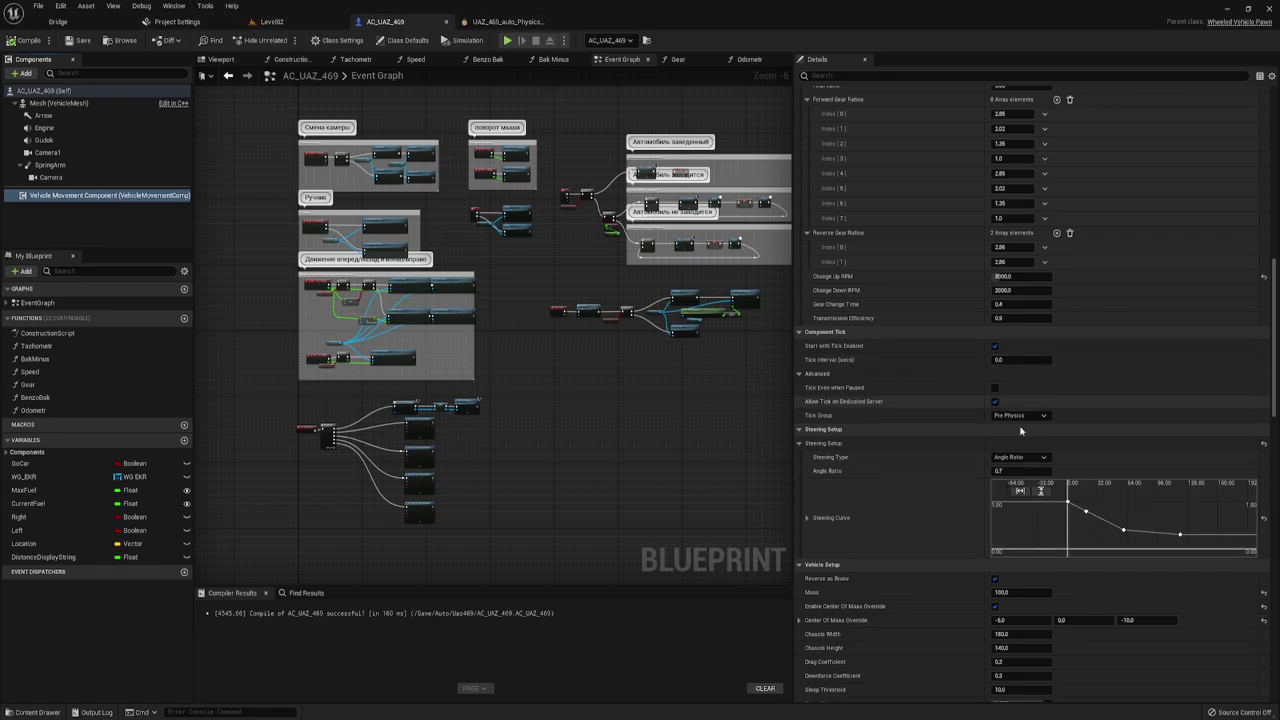
pyautogui.scroll(2, 962, 389)
pyautogui.scroll(3, 962, 389)
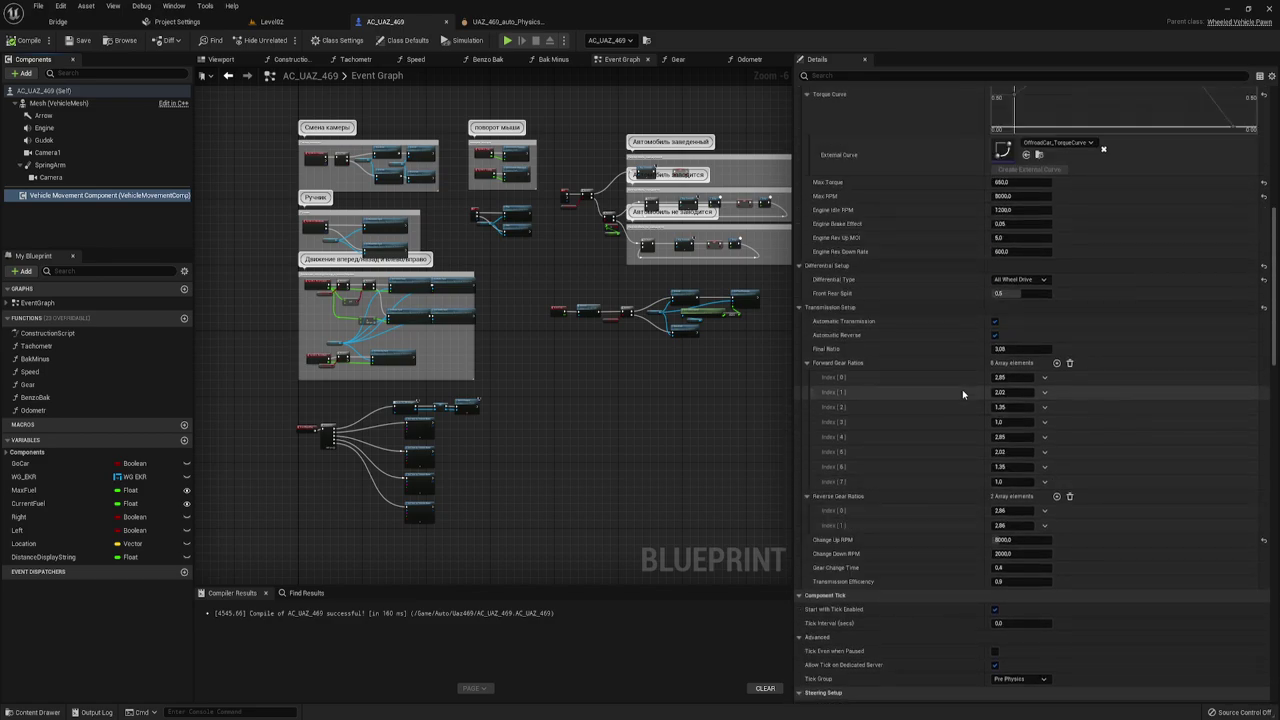
pyautogui.scroll(2, 962, 389)
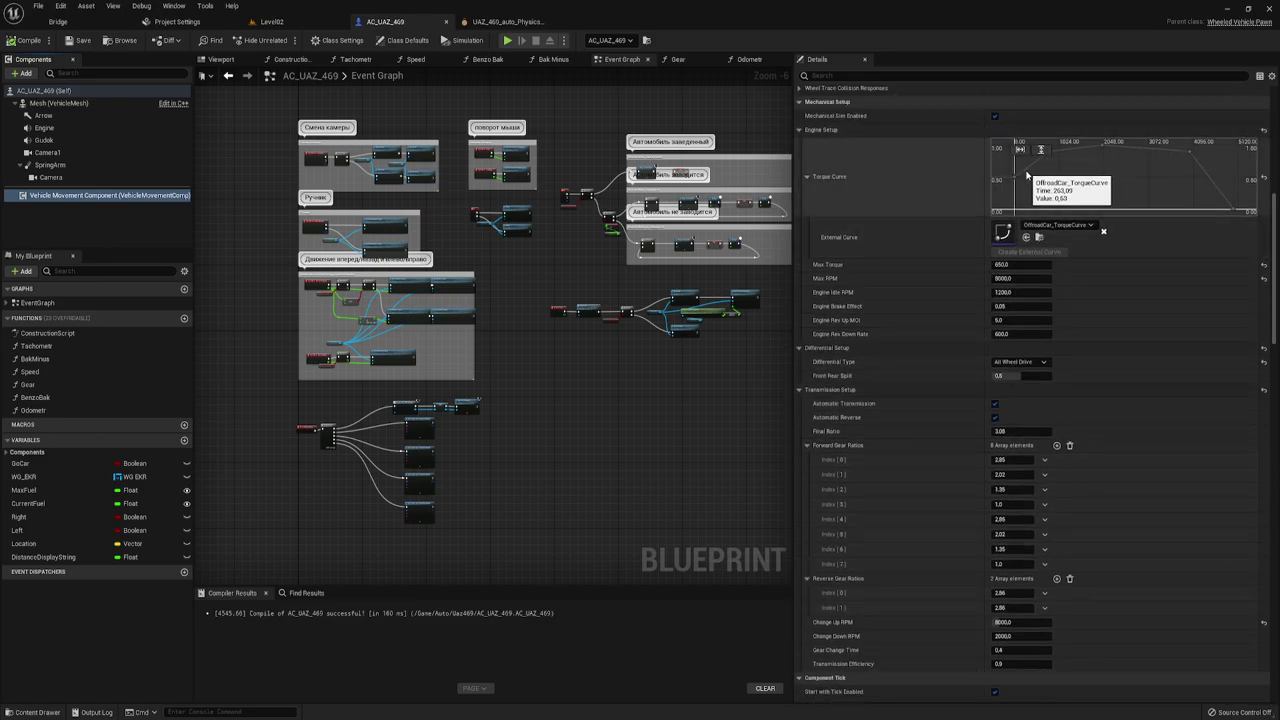
pyautogui.click(272, 21)
pyautogui.click(759, 600)
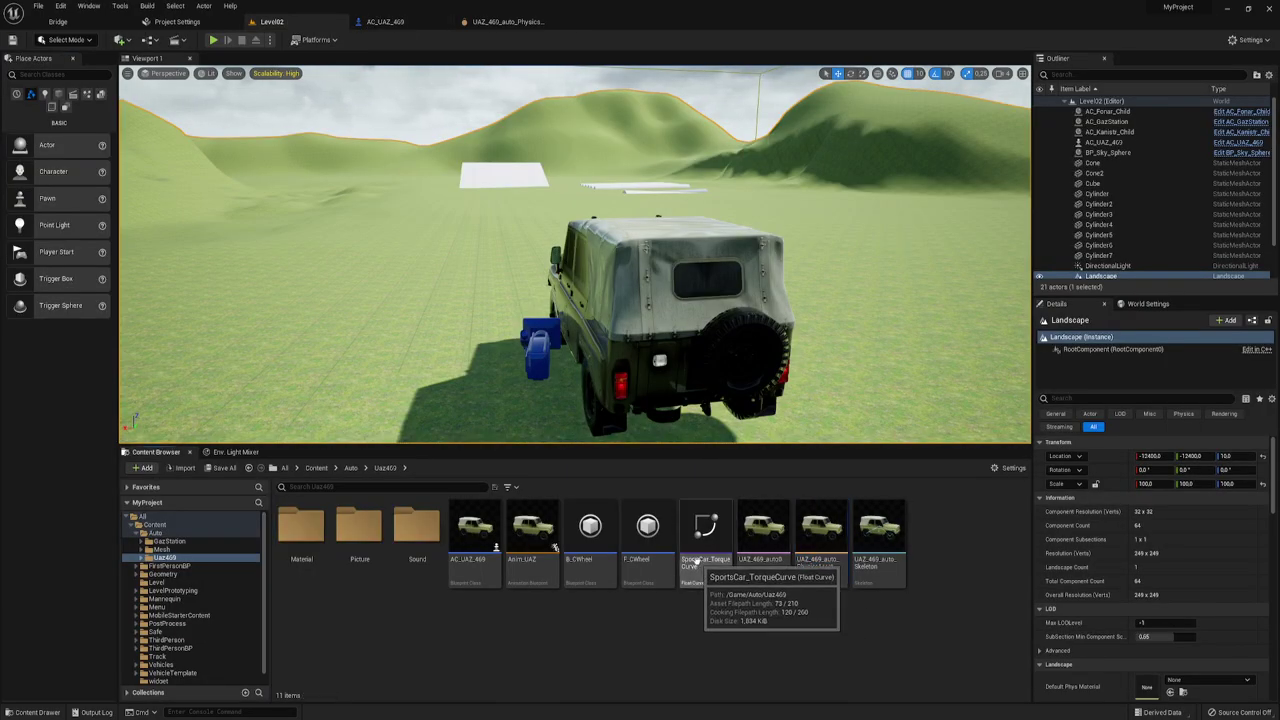
# - Open B_CWheel and review its defaults: radius 40, width 20, friction multiplier 3.0
pyautogui.doubleClick(590, 528)
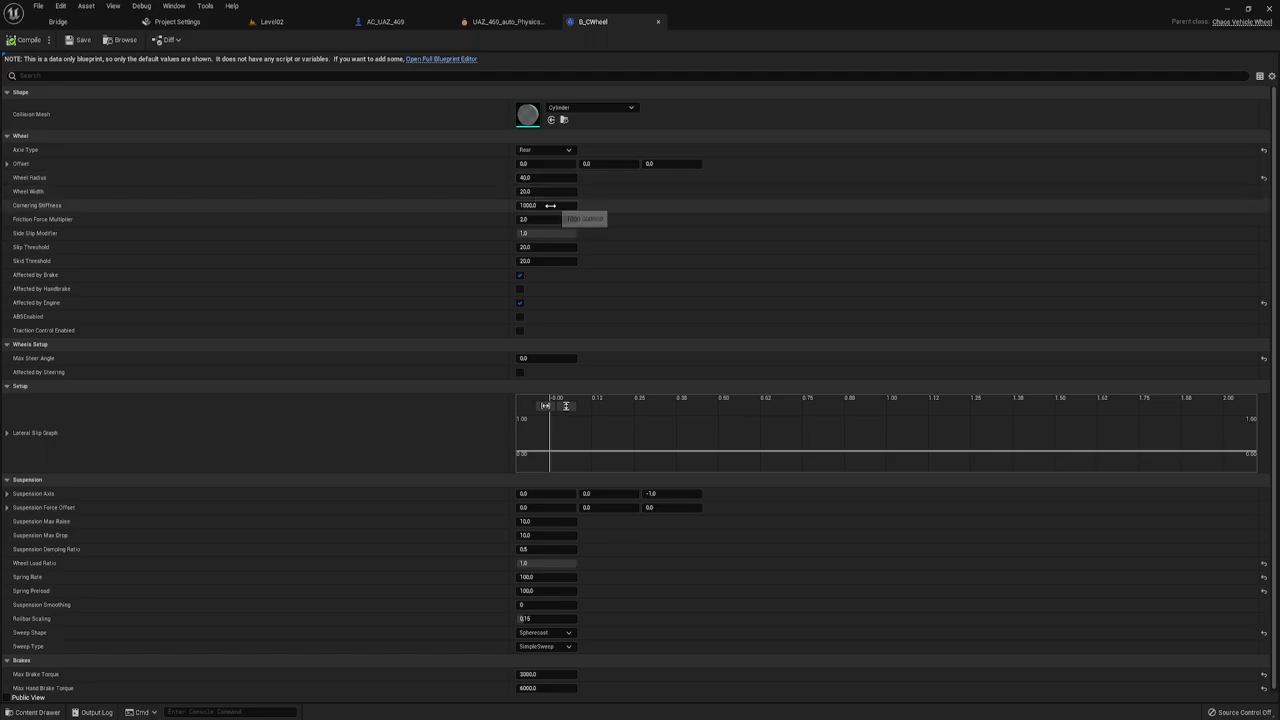
pyautogui.scroll(-1, 587, 267)
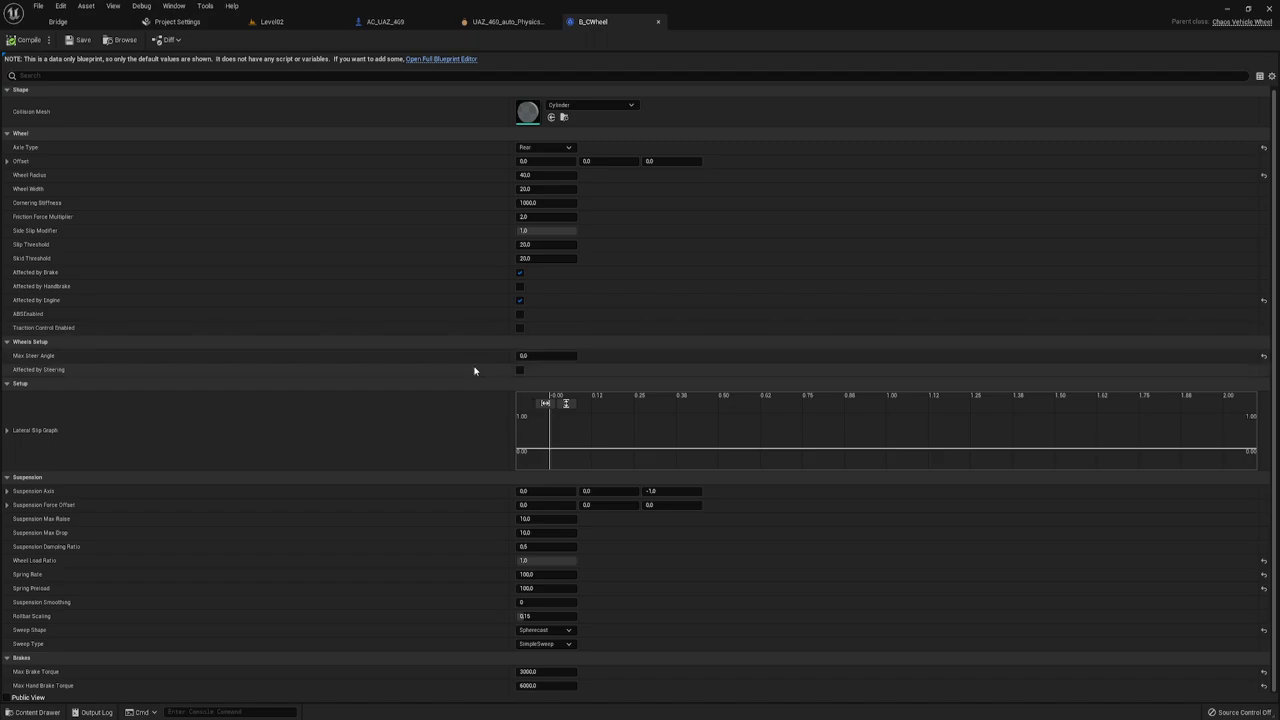
pyautogui.scroll(1, 201, 290)
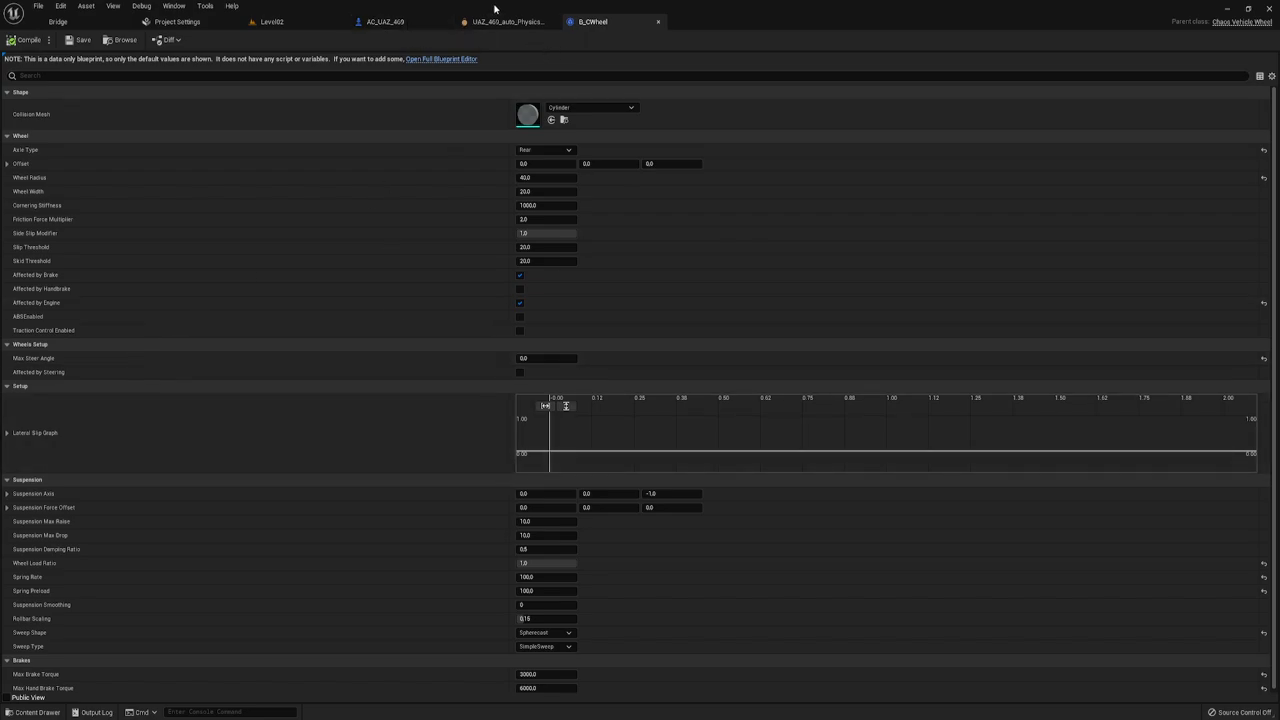
# - Open Anim_UAZ's AnimGraph and select the Wheel Controller node feeding Output Pose
pyautogui.click(300, 21)
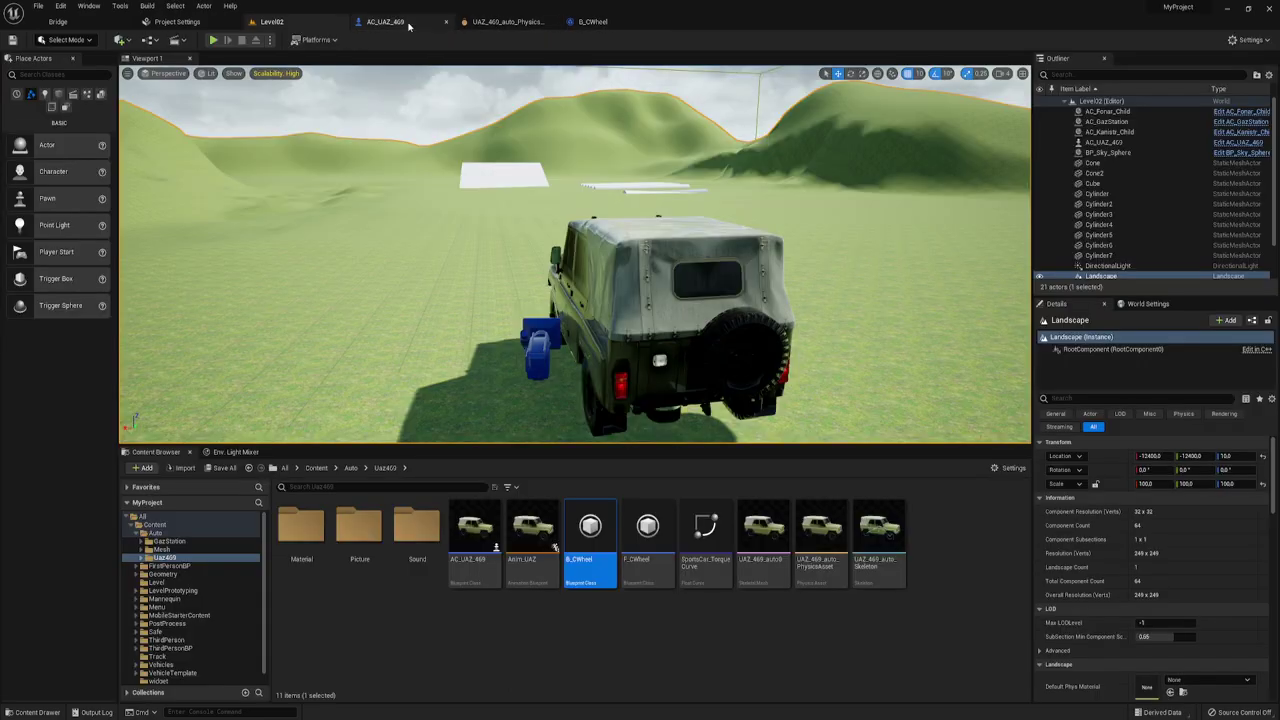
pyautogui.click(408, 26)
pyautogui.click(275, 21)
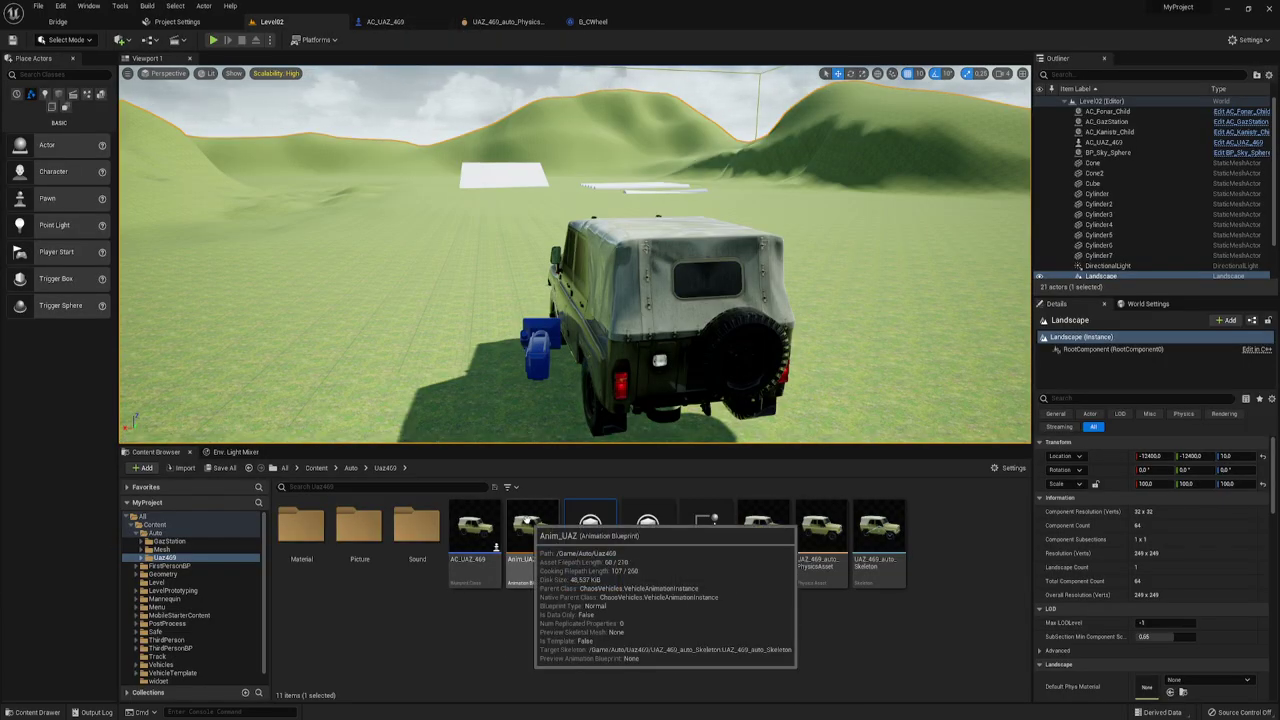
pyautogui.doubleClick(528, 520)
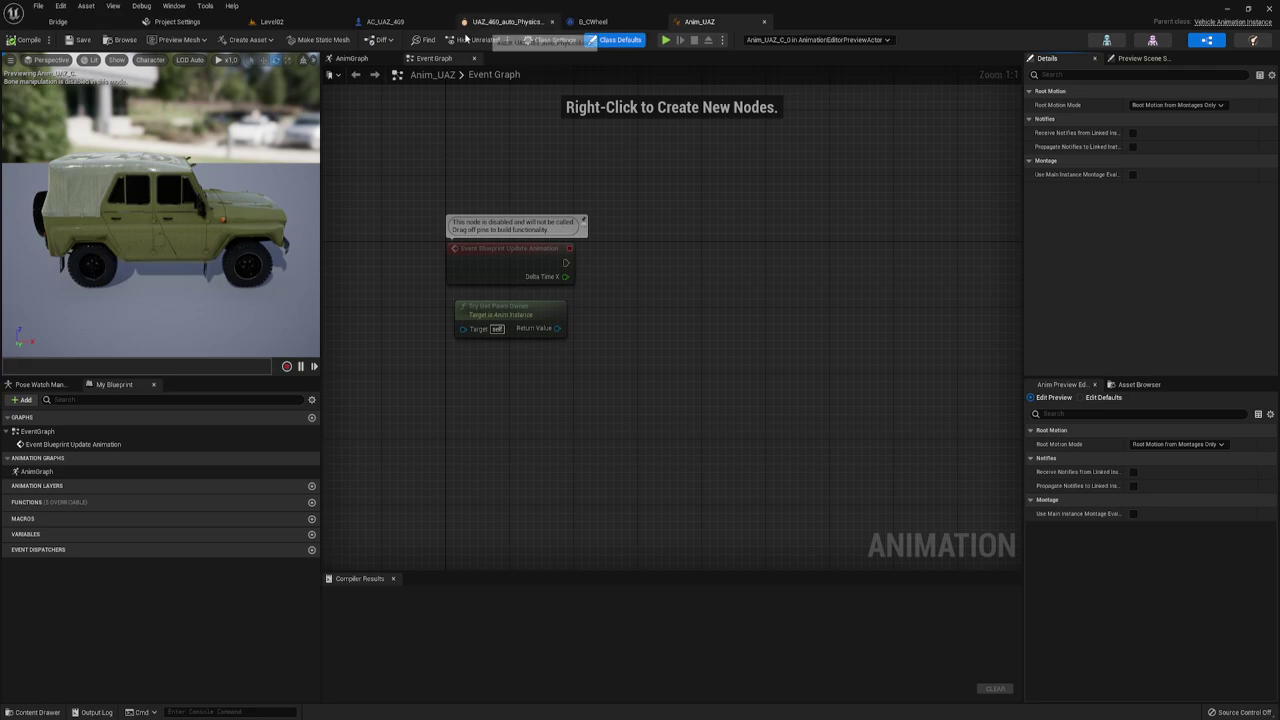
pyautogui.click(351, 58)
pyautogui.moveTo(518, 193); pyautogui.dragTo(646, 342)
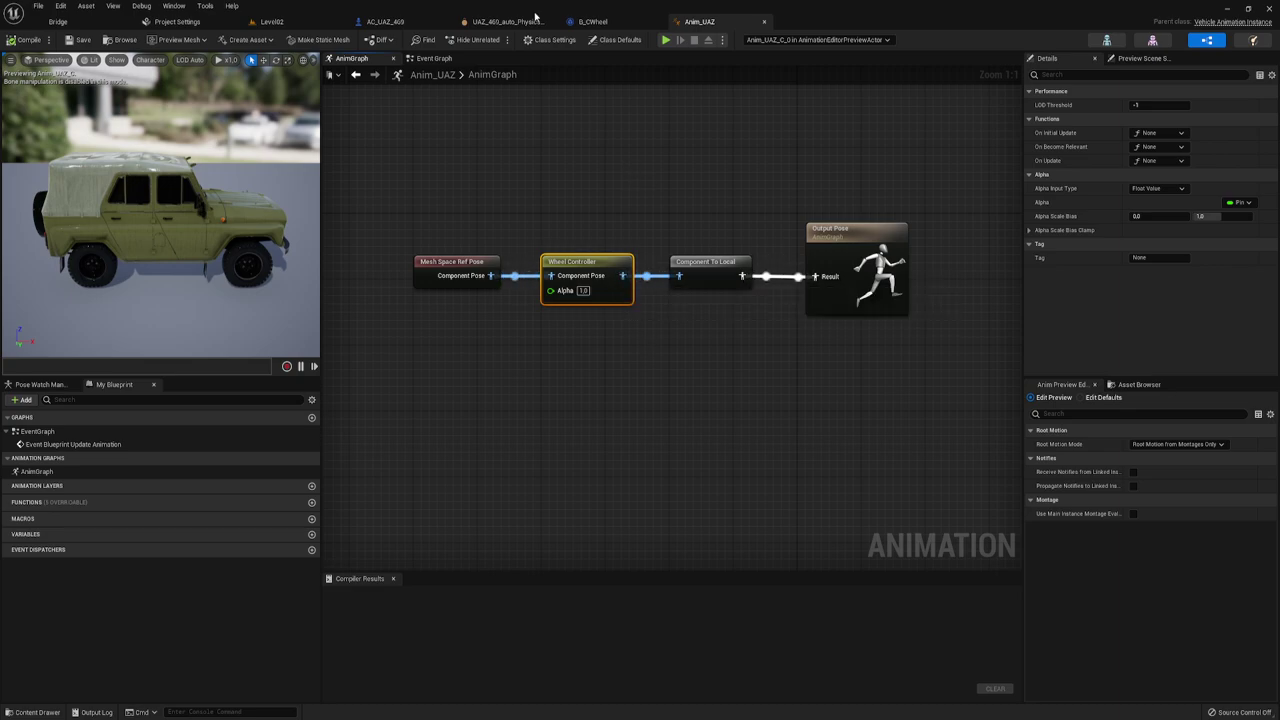
# - Check B_CWheel's steering: steer angle 0, not affected by steering, driven by engine and brake
pyautogui.click(603, 21)
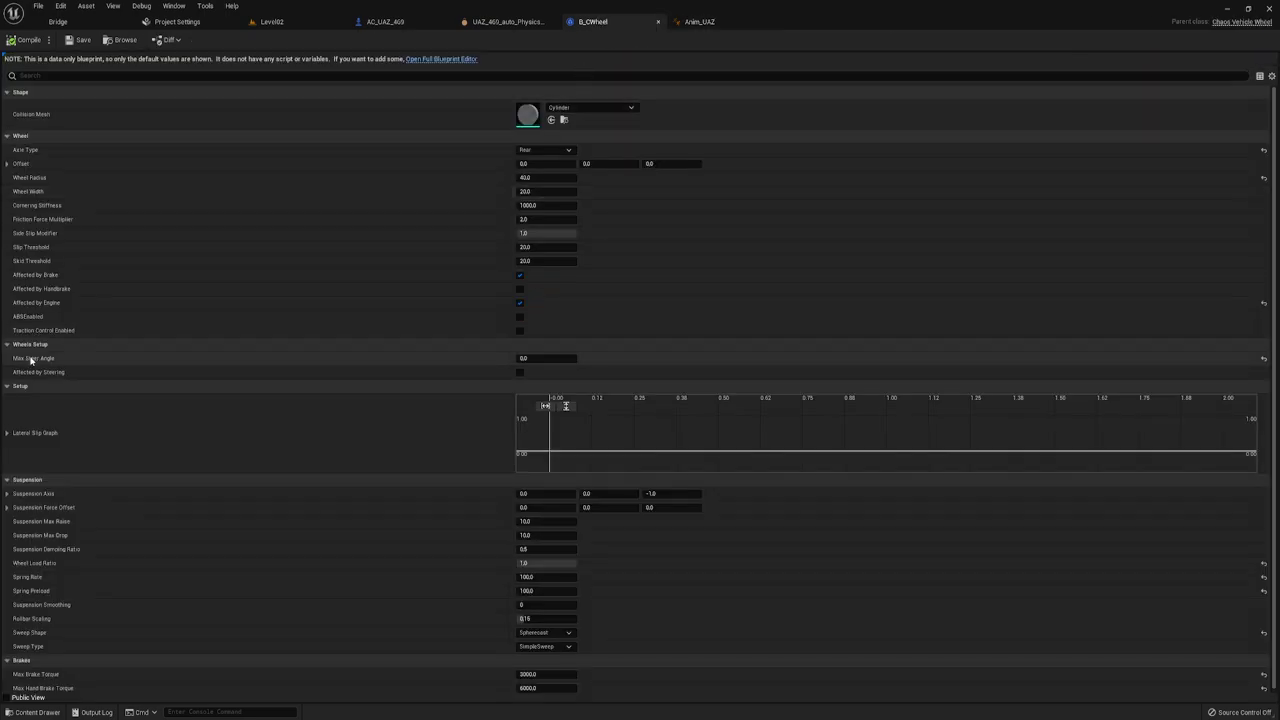
pyautogui.moveTo(62, 375)
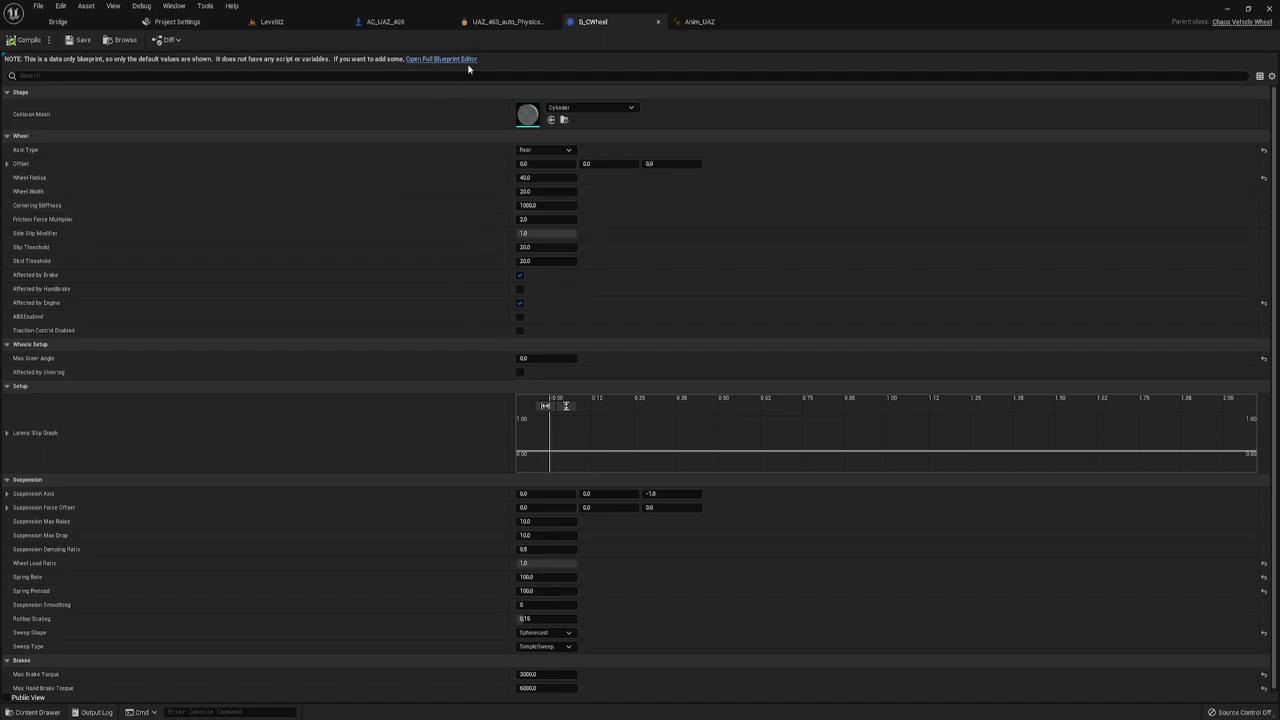
# - Open F_CWheel and enable Affected by Steering for the front wheels
pyautogui.click(272, 21)
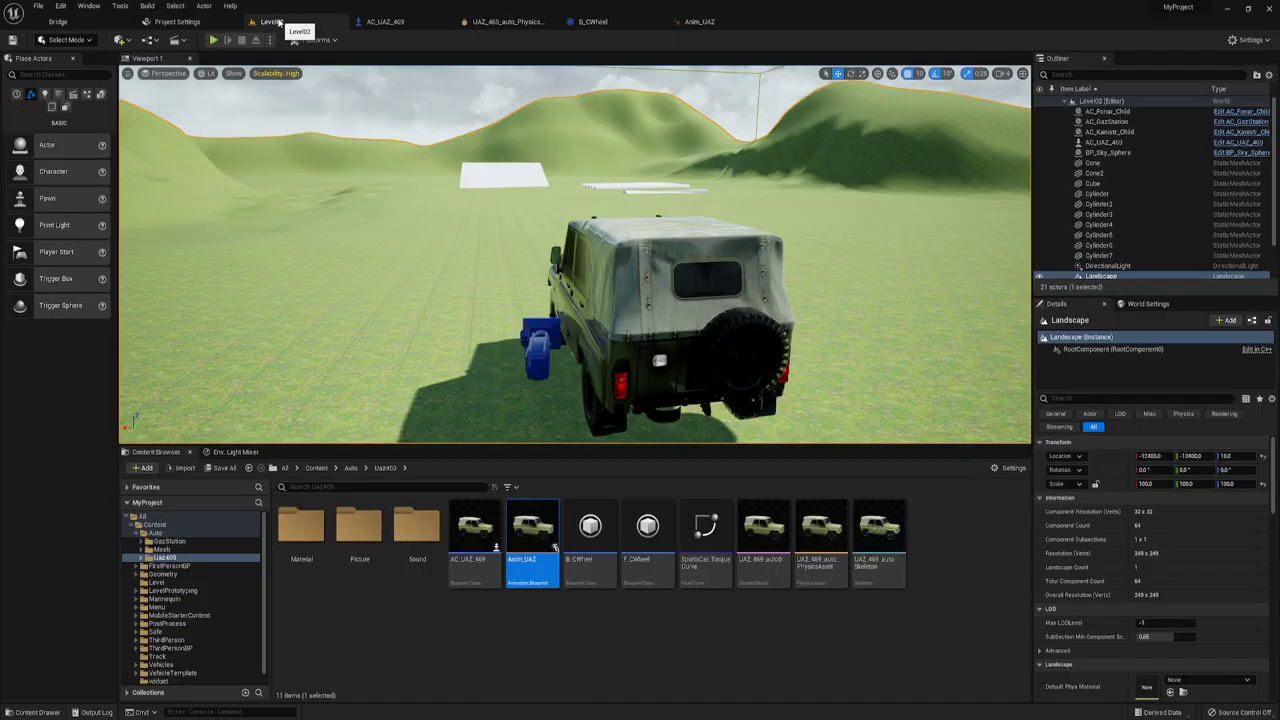
pyautogui.doubleClick(648, 530)
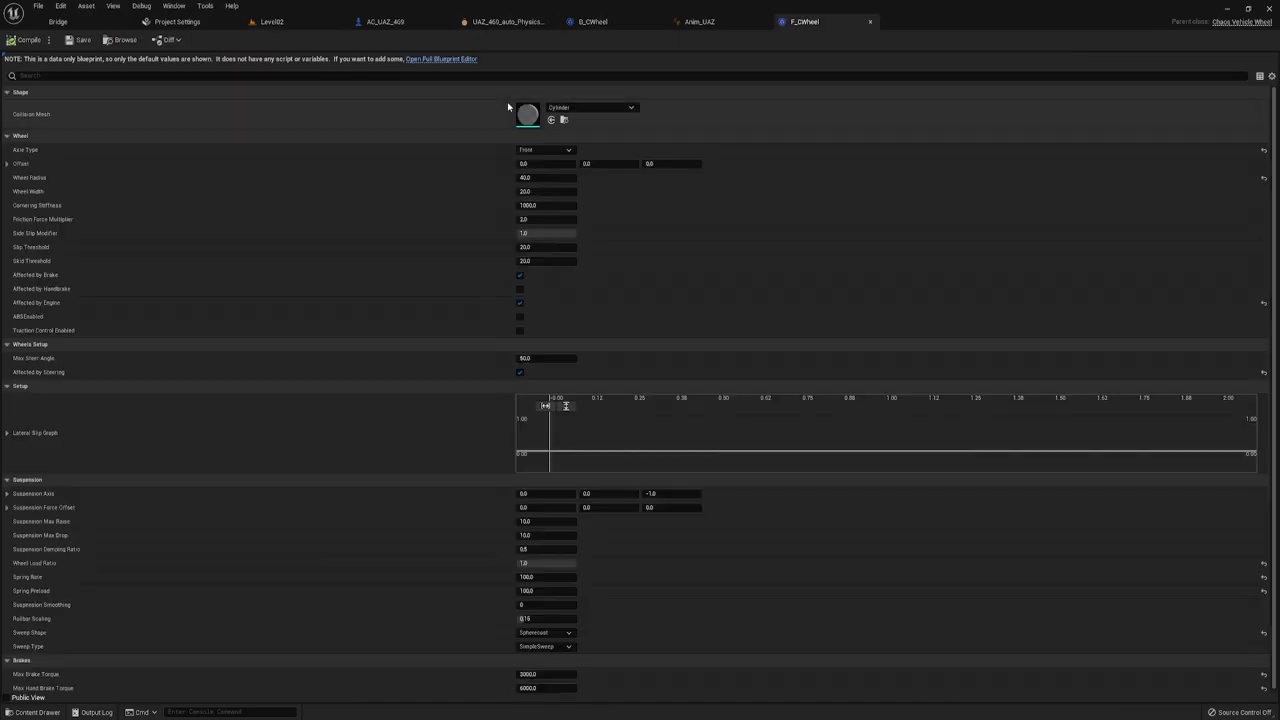
pyautogui.click(519, 374)
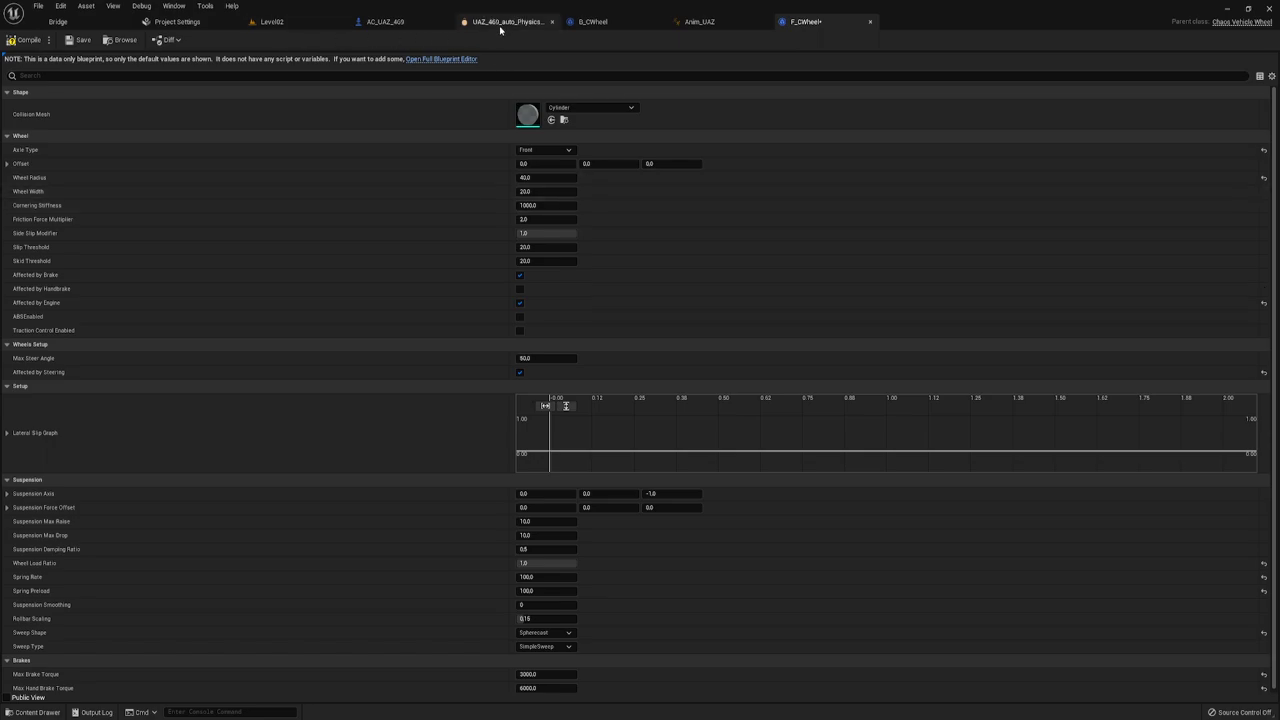
pyautogui.click(693, 21)
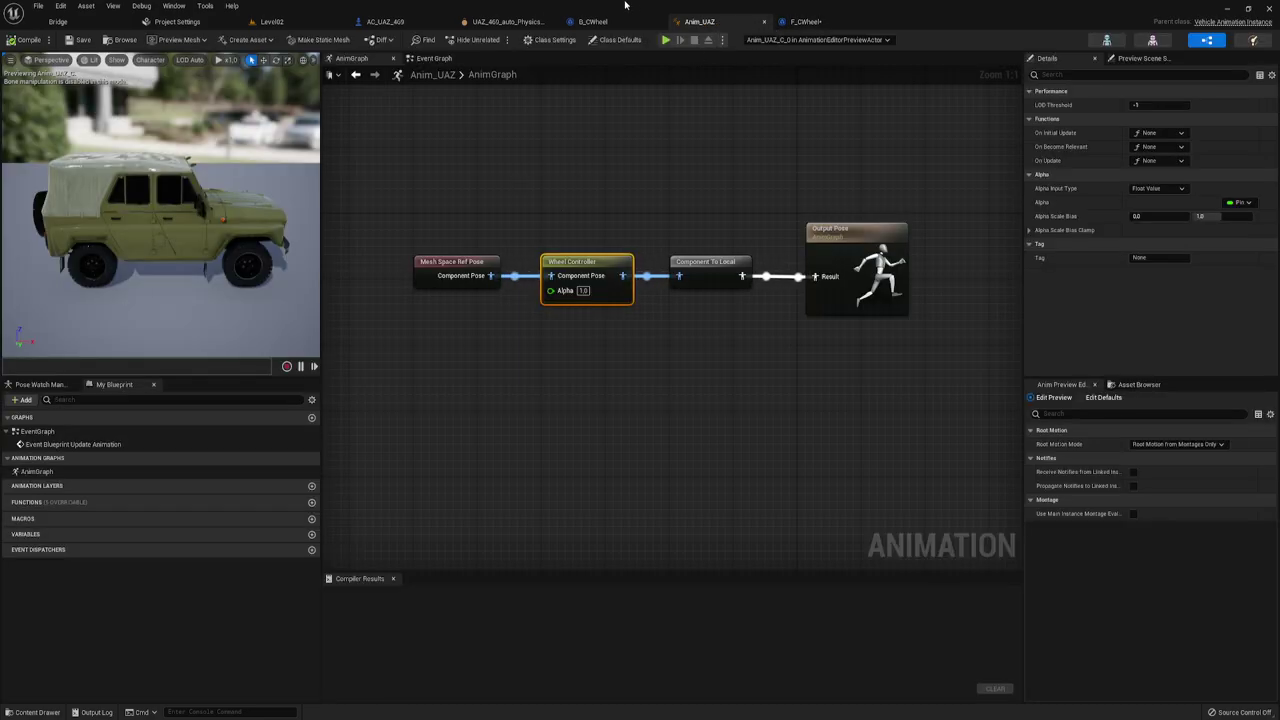
# - Switch to the AC_UAZ_469 blueprint and widen the Event Graph area
pyautogui.click(385, 21)
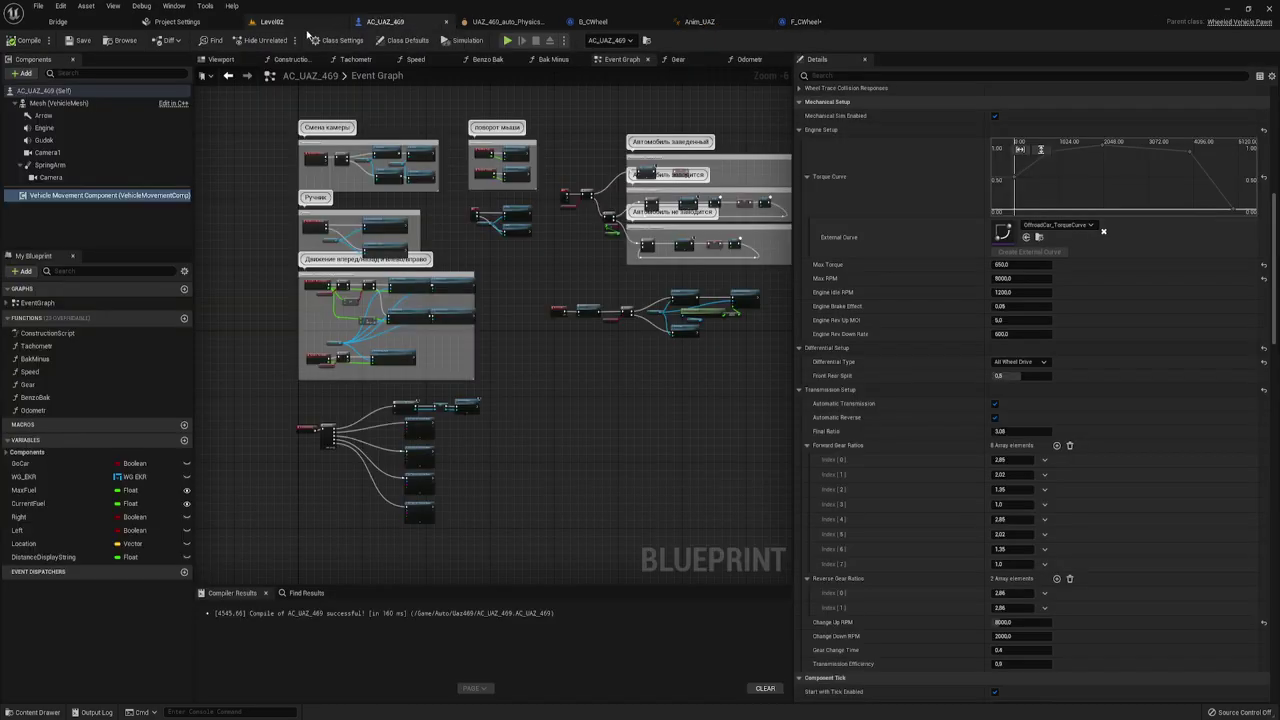
pyautogui.moveTo(788, 300); pyautogui.dragTo(749, 282, button='right')
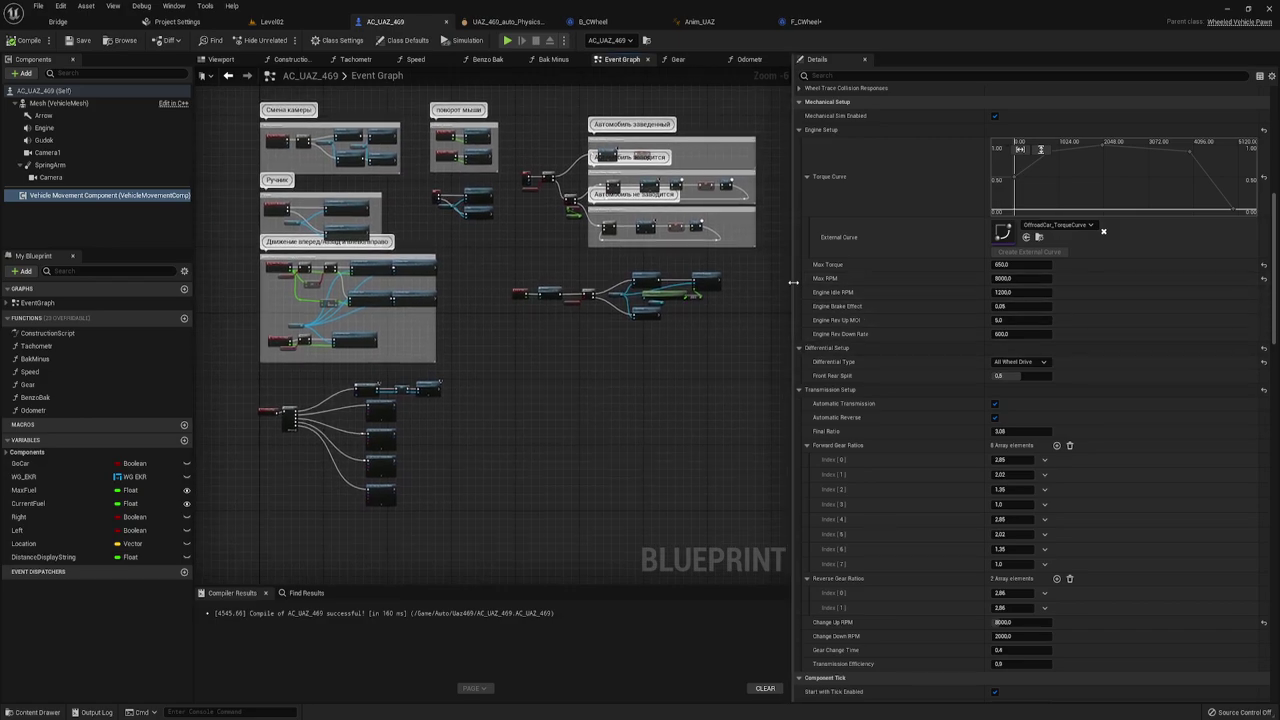
pyautogui.moveTo(794, 286); pyautogui.dragTo(991, 285)
# - Zoom and pan to the Go Car Branch with its Activate and Get Forward Speed nodes
pyautogui.scroll(-8, 1061, 412)
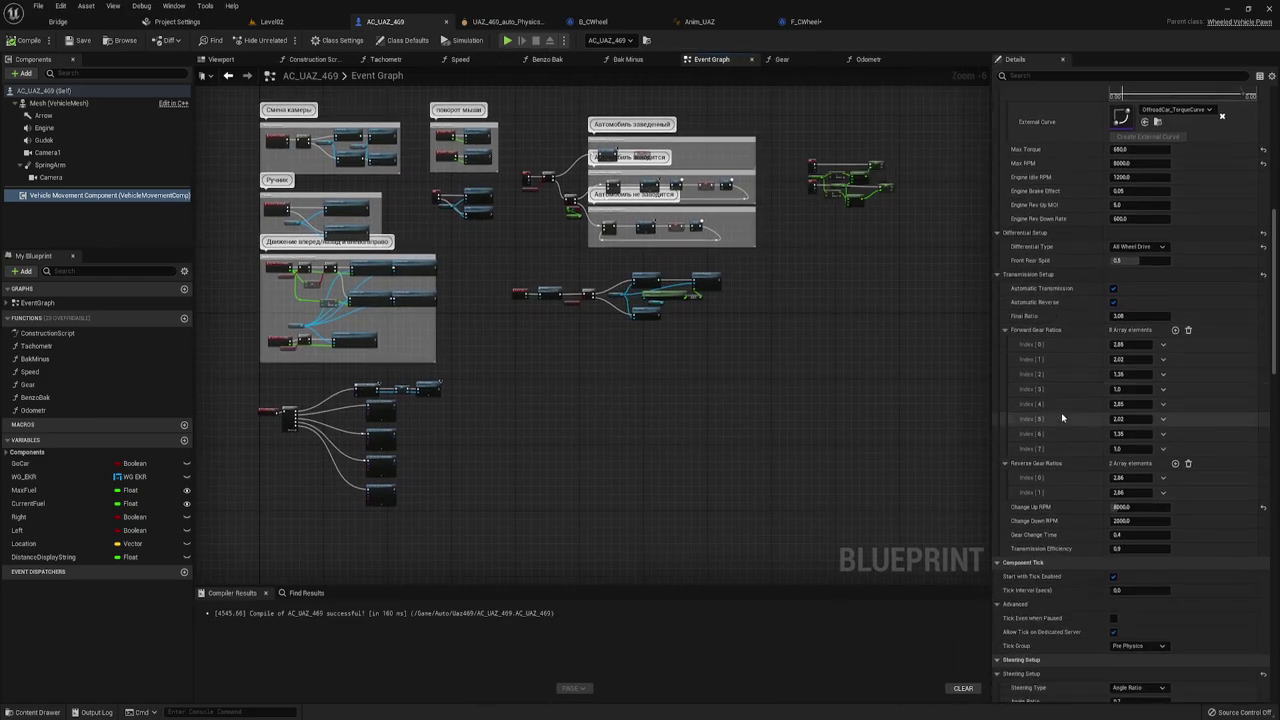
pyautogui.scroll(-3, 1061, 412)
pyautogui.scroll(-3, 1061, 412)
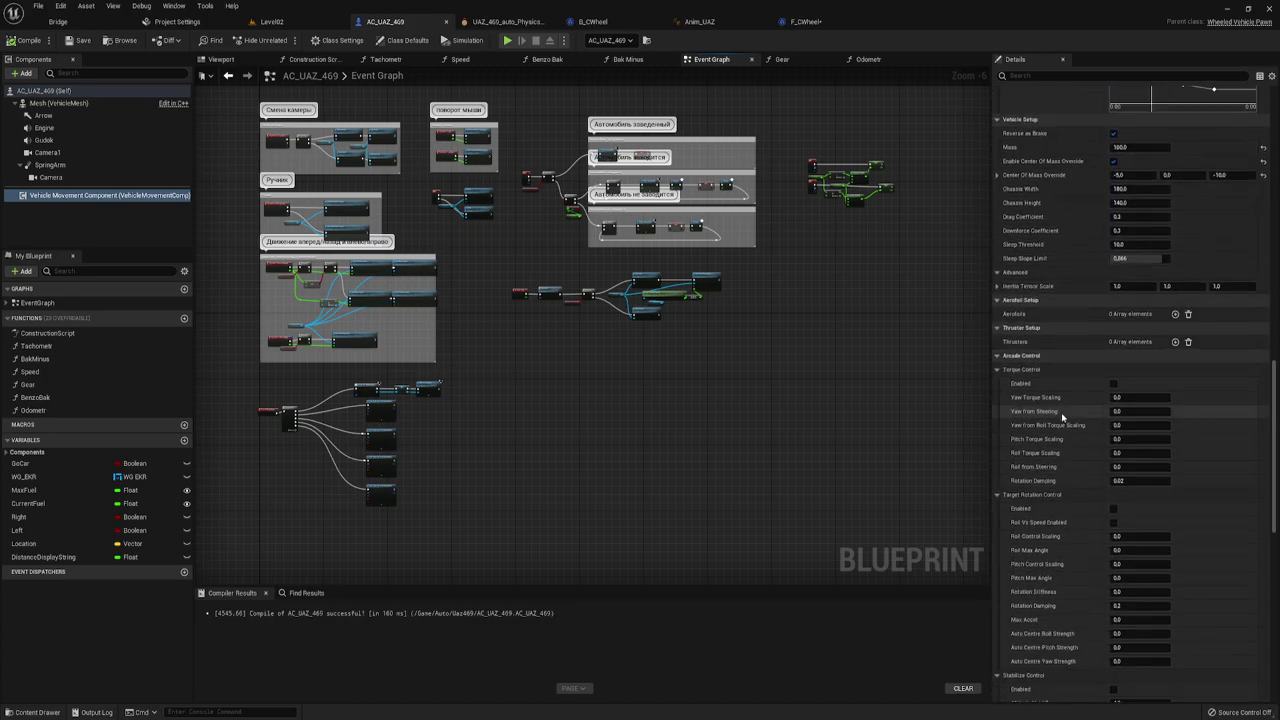
pyautogui.scroll(-3, 1061, 412)
pyautogui.scroll(-3, 1061, 412)
pyautogui.scroll(-3, 1062, 416)
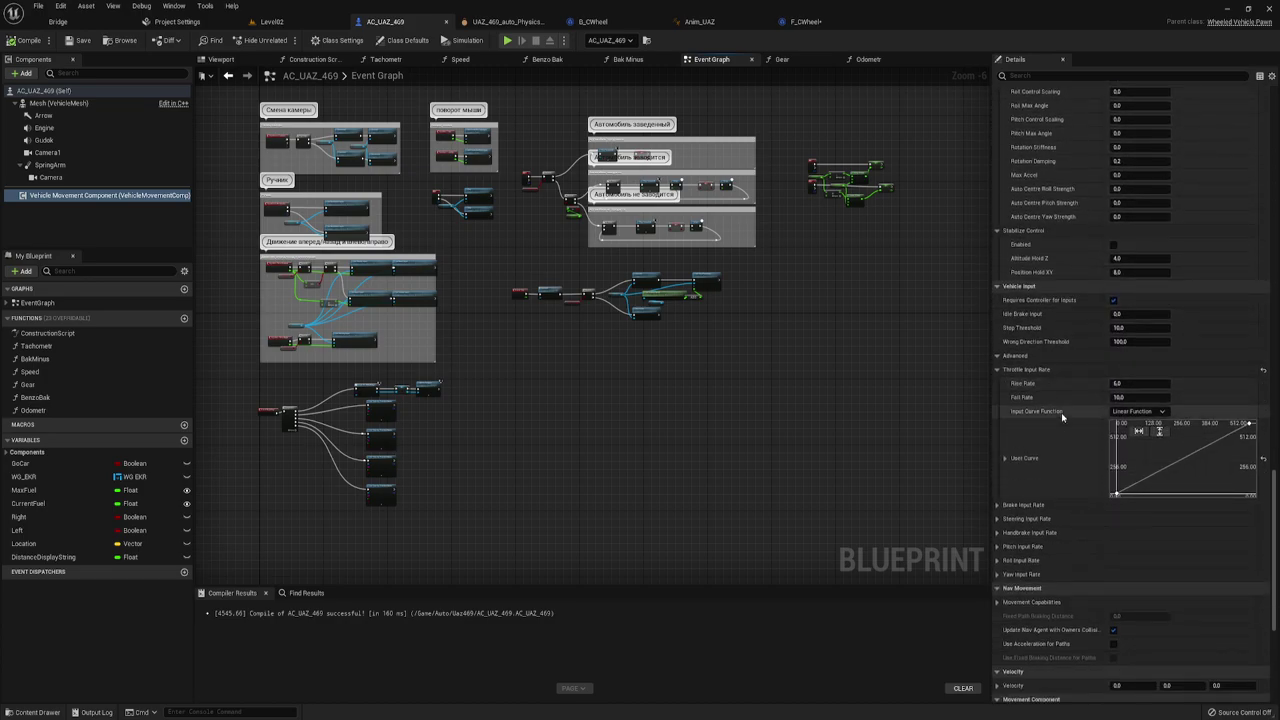
pyautogui.scroll(-4, 1061, 412)
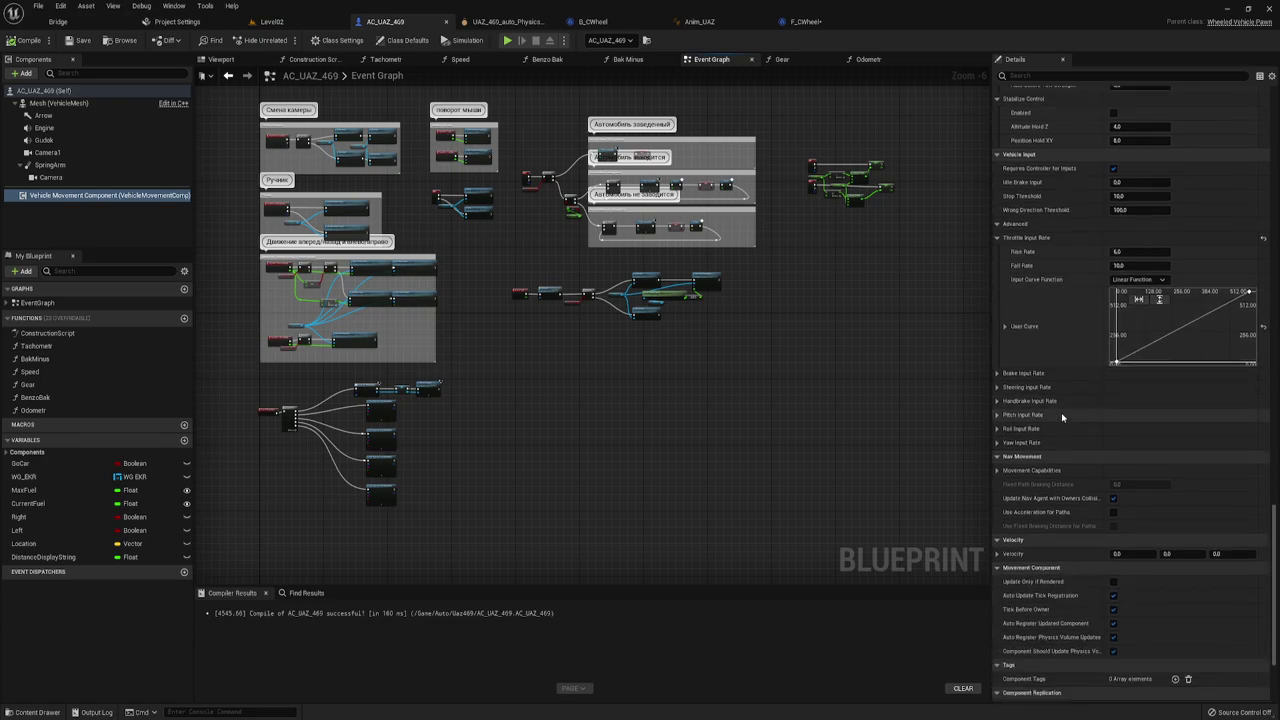
pyautogui.scroll(-3, 1061, 412)
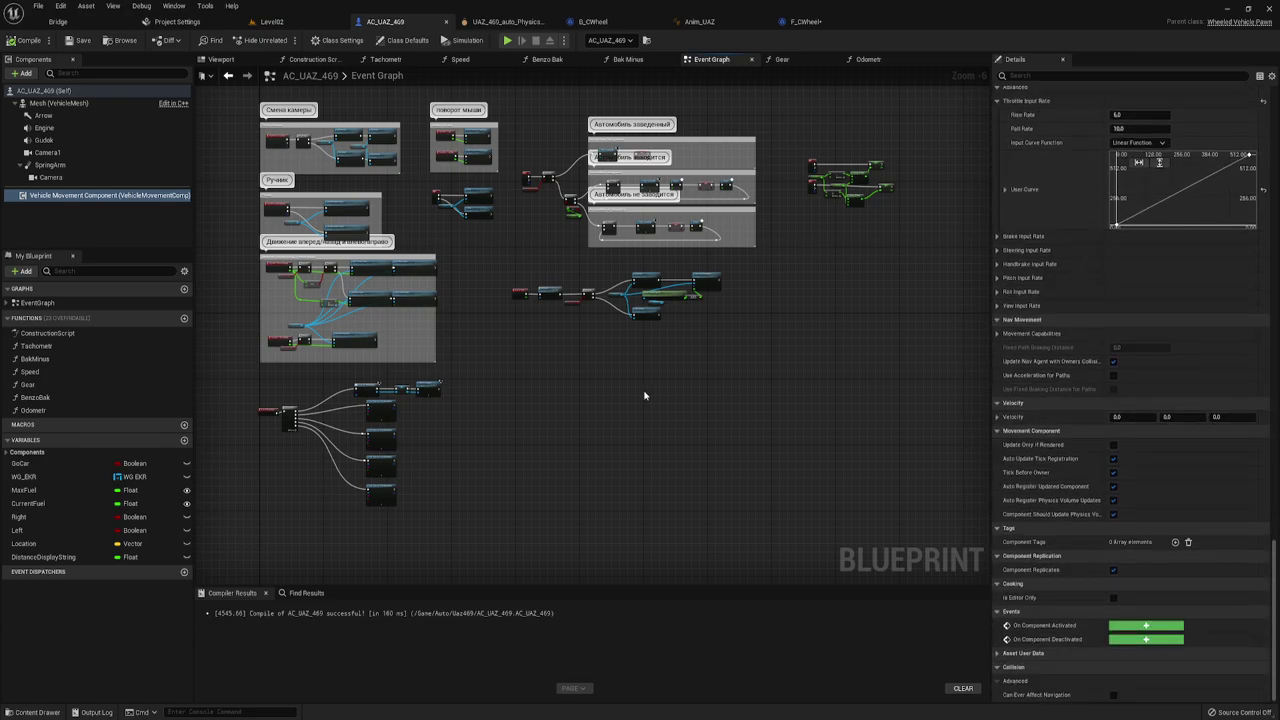
pyautogui.scroll(6, 615, 378)
pyautogui.moveTo(647, 326); pyautogui.dragTo(563, 474, button='right')
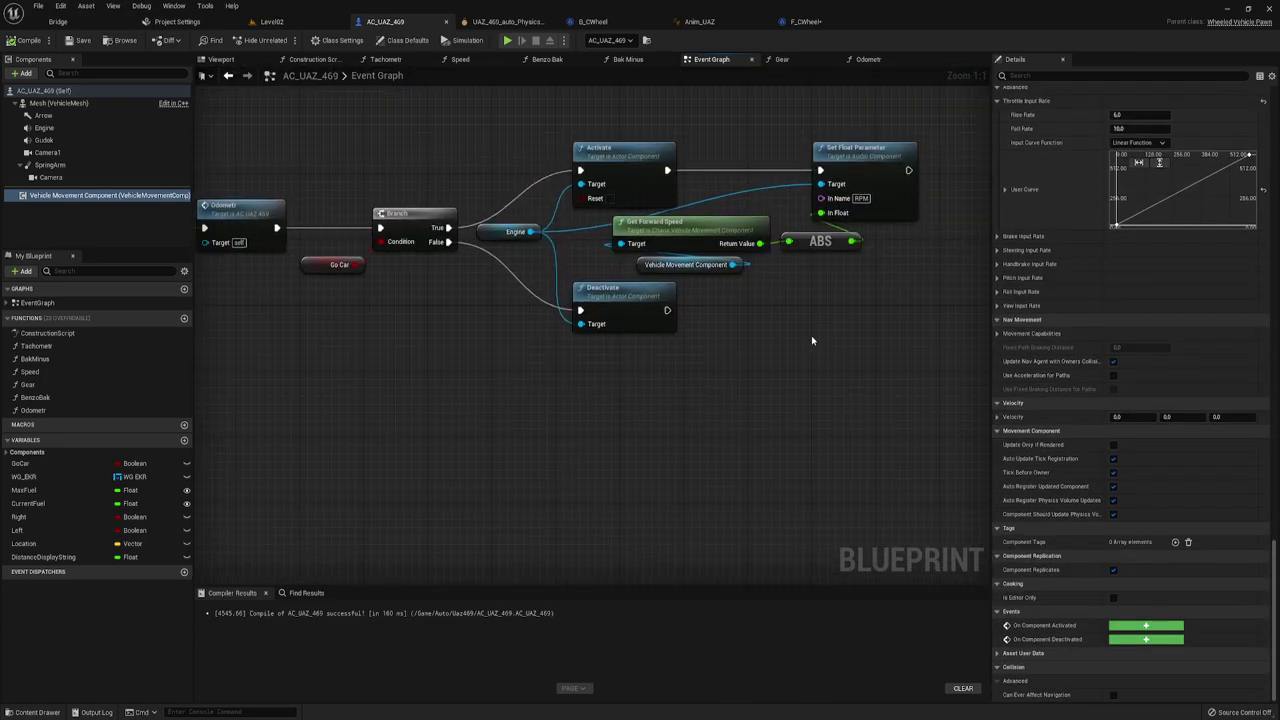
pyautogui.moveTo(812, 341); pyautogui.dragTo(673, 361, button='right')
pyautogui.scroll(-2, 823, 322)
pyautogui.scroll(-3, 672, 333)
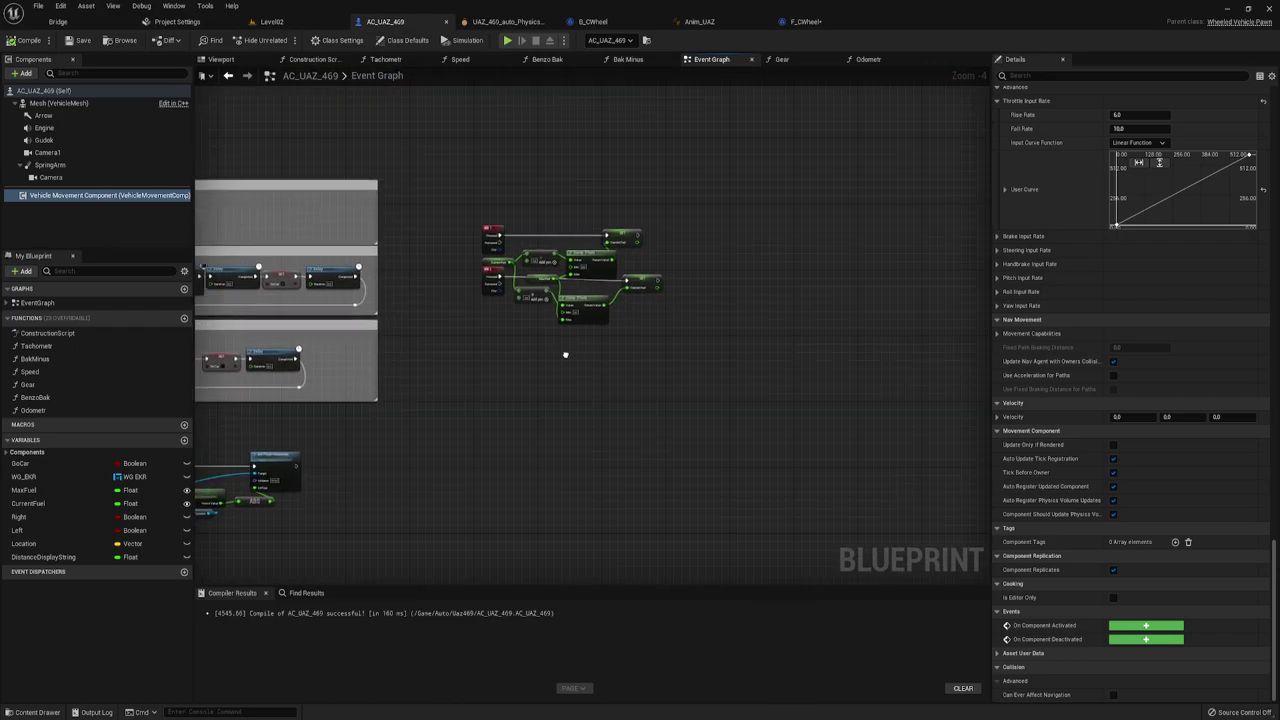
pyautogui.scroll(4, 565, 355)
pyautogui.moveTo(562, 304); pyautogui.dragTo(692, 364, button='right')
pyautogui.moveTo(603, 343); pyautogui.dragTo(640, 314, button='right')
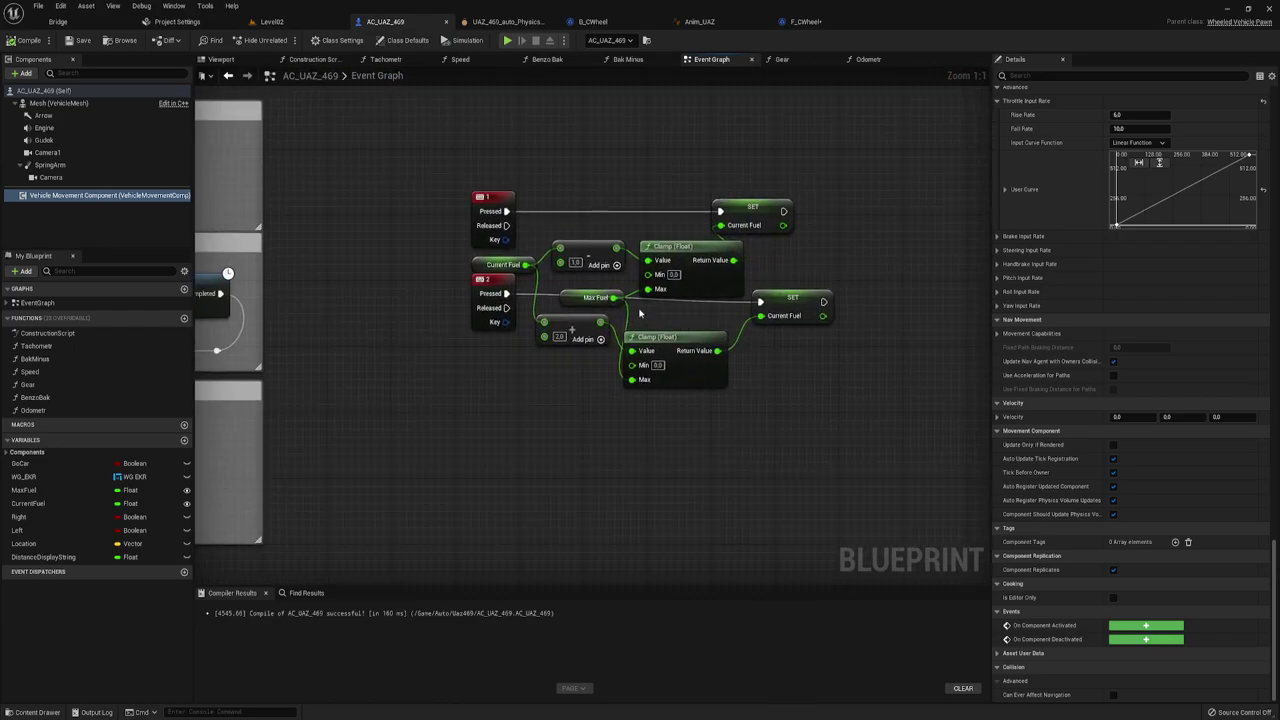
pyautogui.moveTo(577, 214); pyautogui.dragTo(451, 240, button='right')
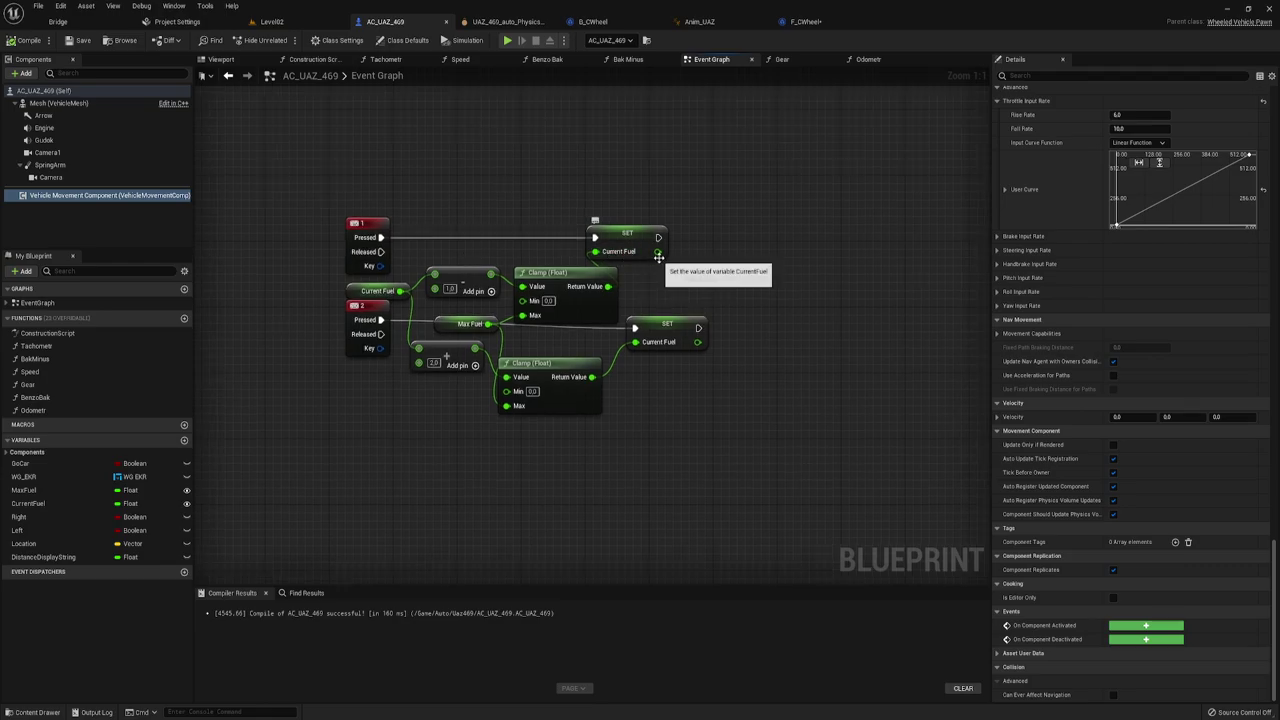
pyautogui.click(382, 290)
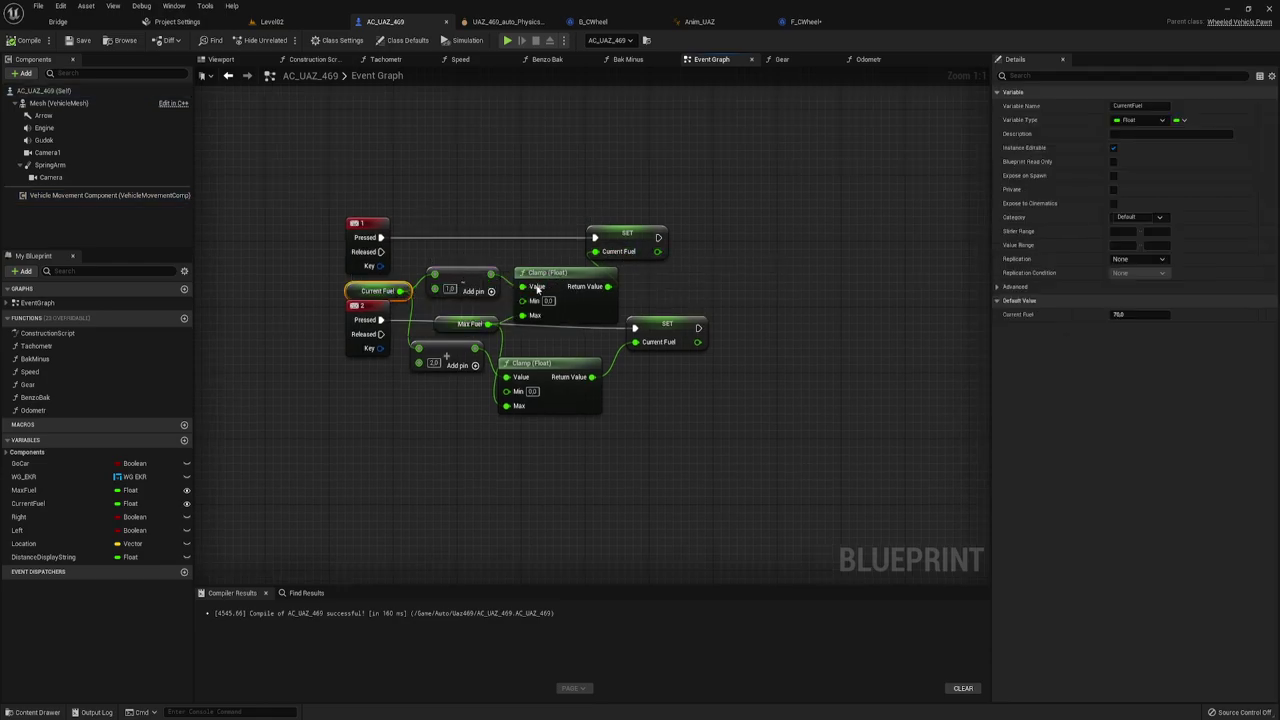
pyautogui.press('Home')
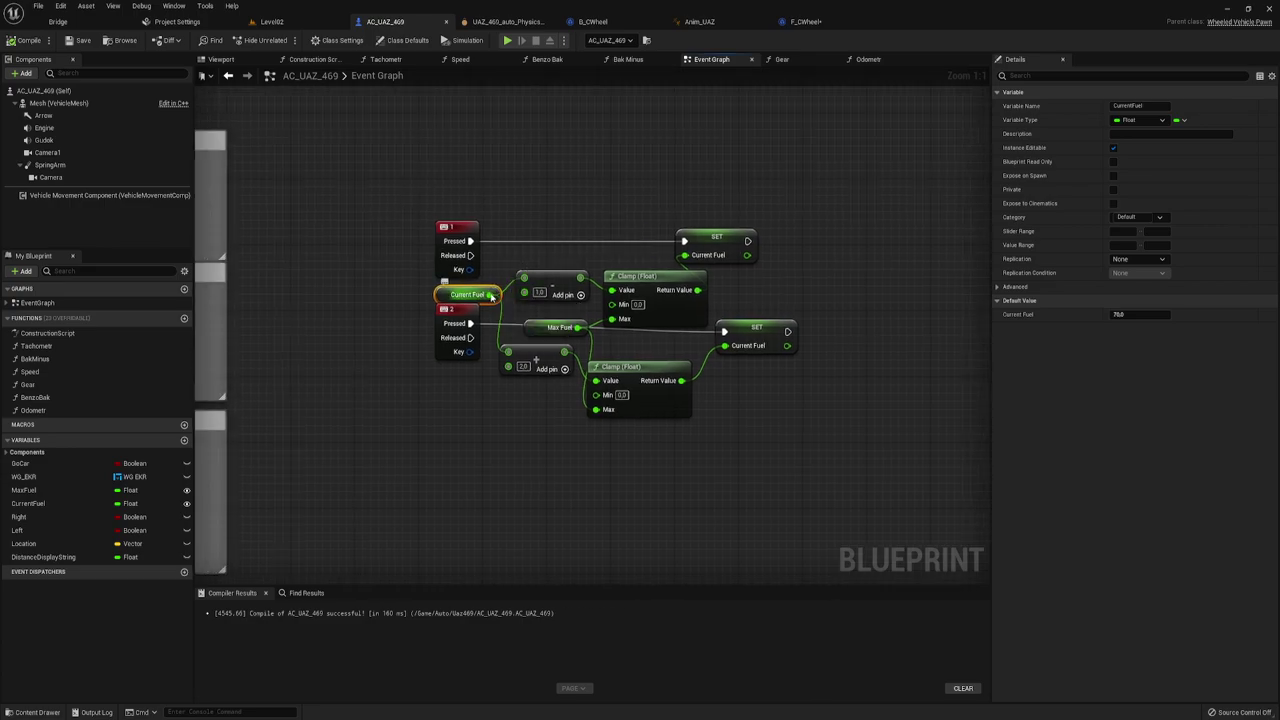
pyautogui.moveTo(491, 297); pyautogui.dragTo(535, 203)
pyautogui.write('-')
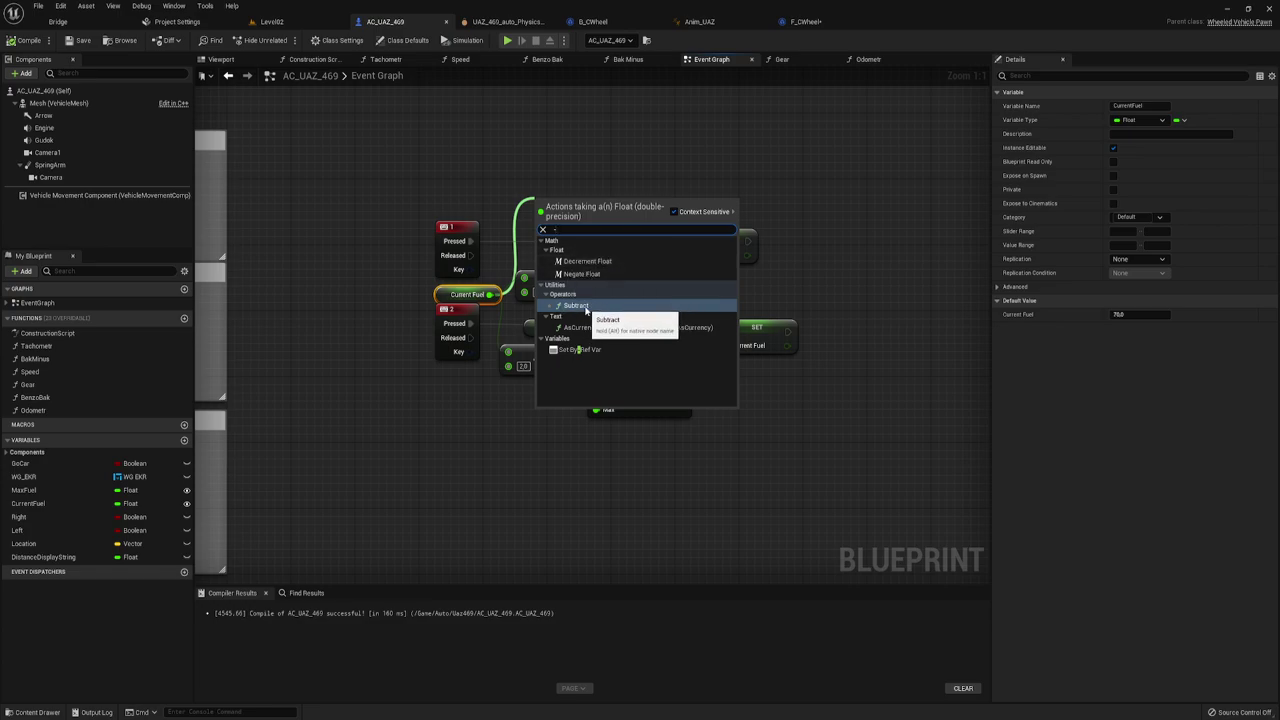
pyautogui.click(586, 310)
pyautogui.moveTo(537, 167); pyautogui.dragTo(619, 236)
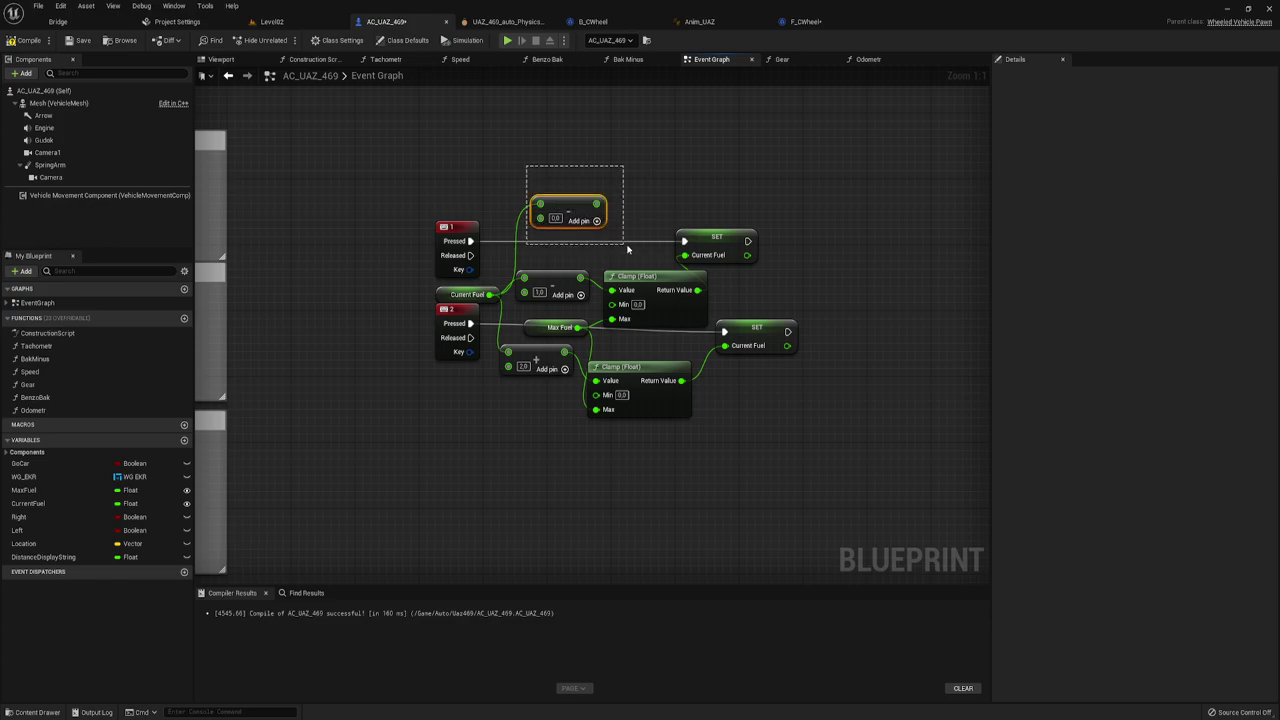
pyautogui.click(580, 212)
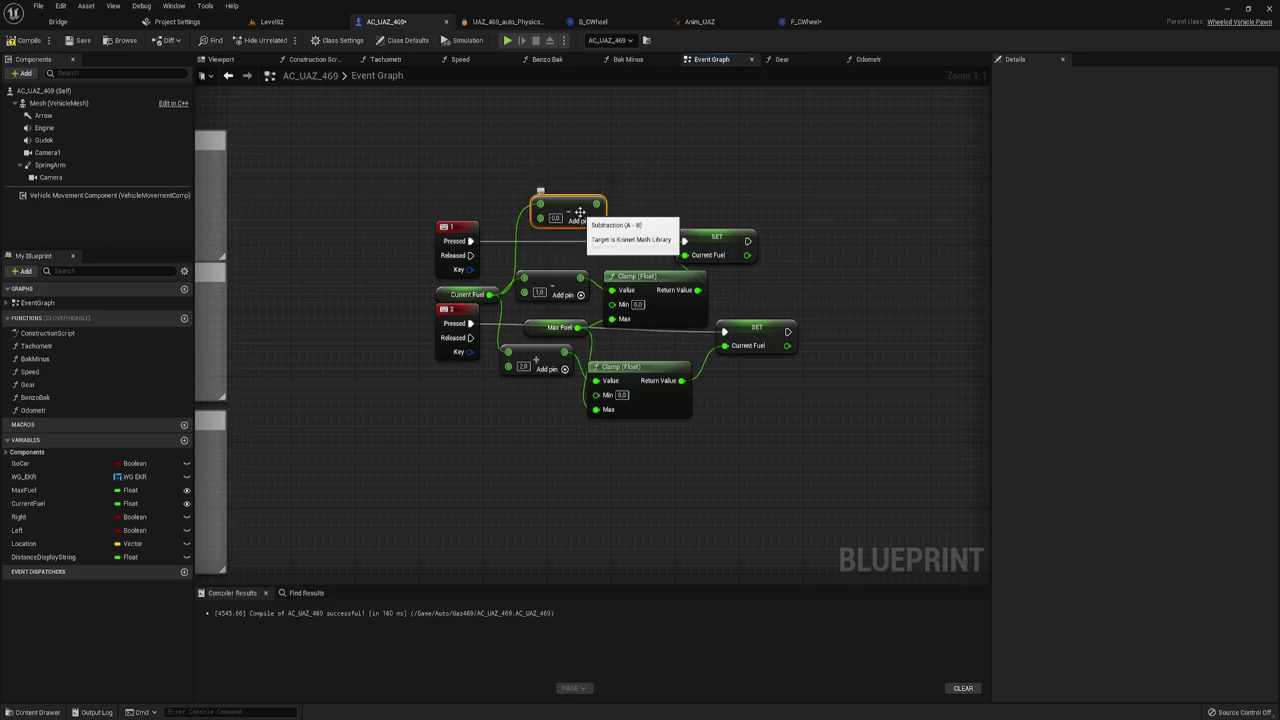
pyautogui.press('Delete')
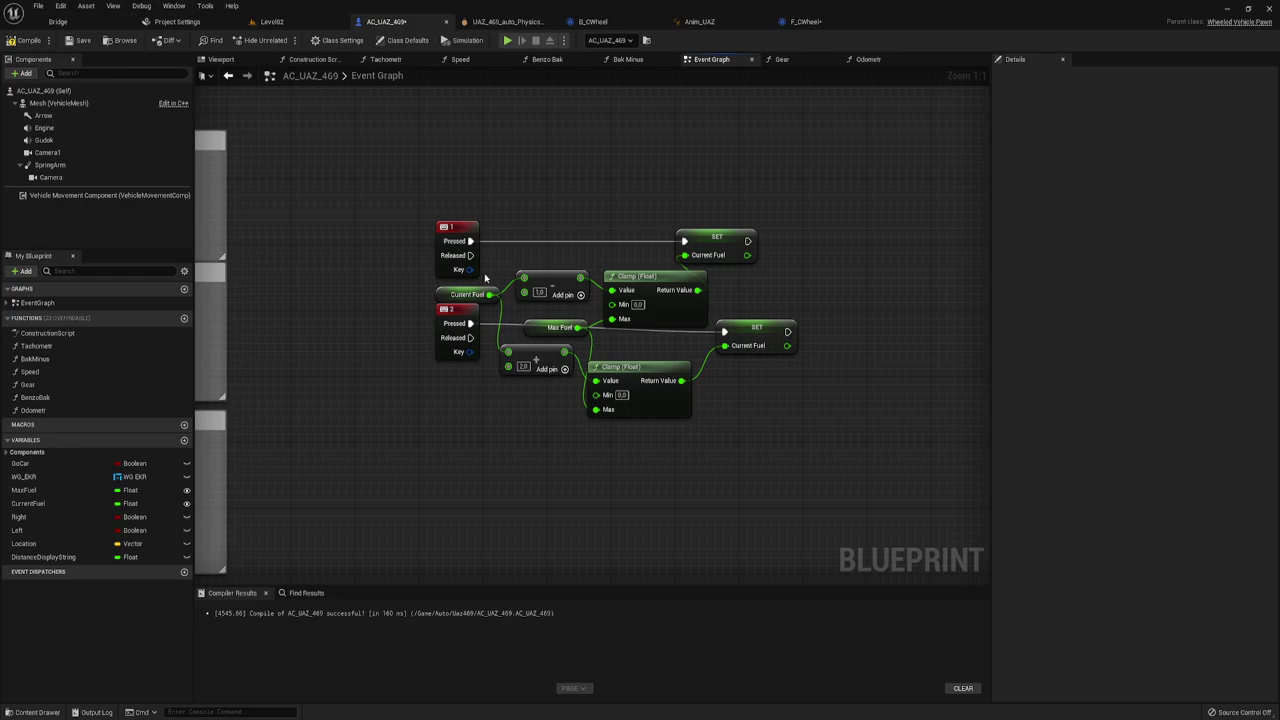
pyautogui.moveTo(487, 296); pyautogui.dragTo(502, 415)
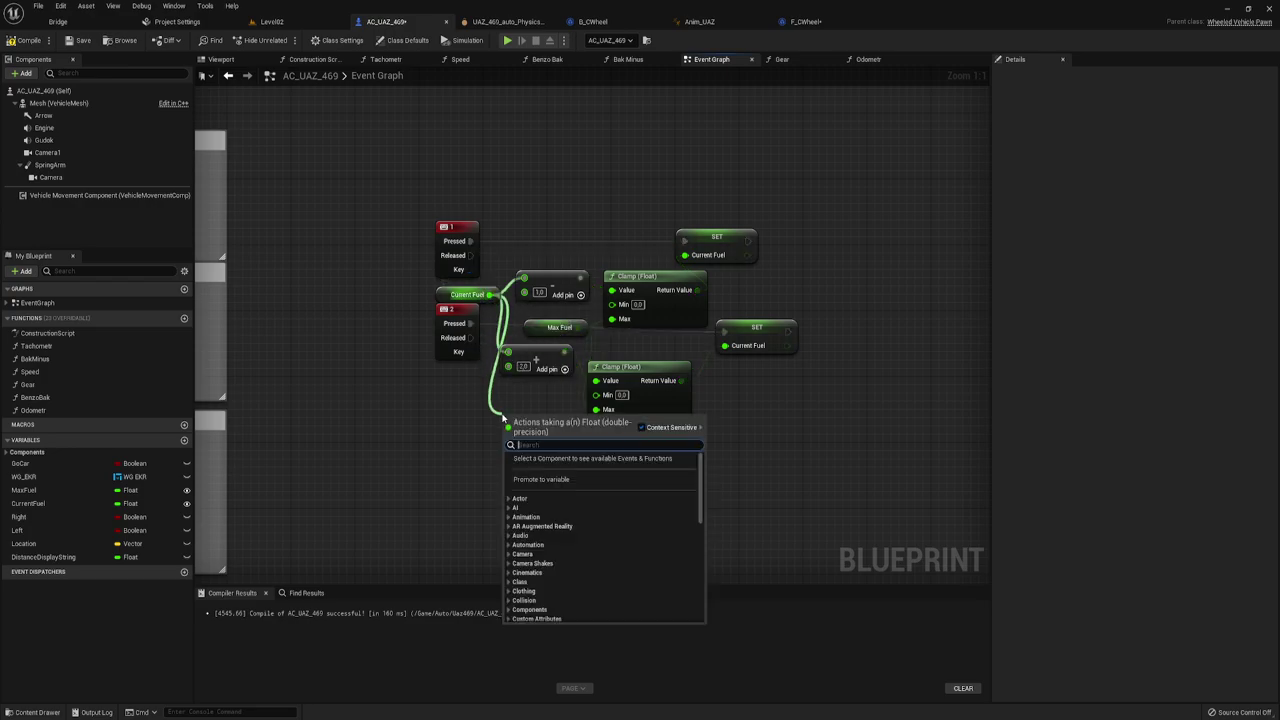
pyautogui.write('+')
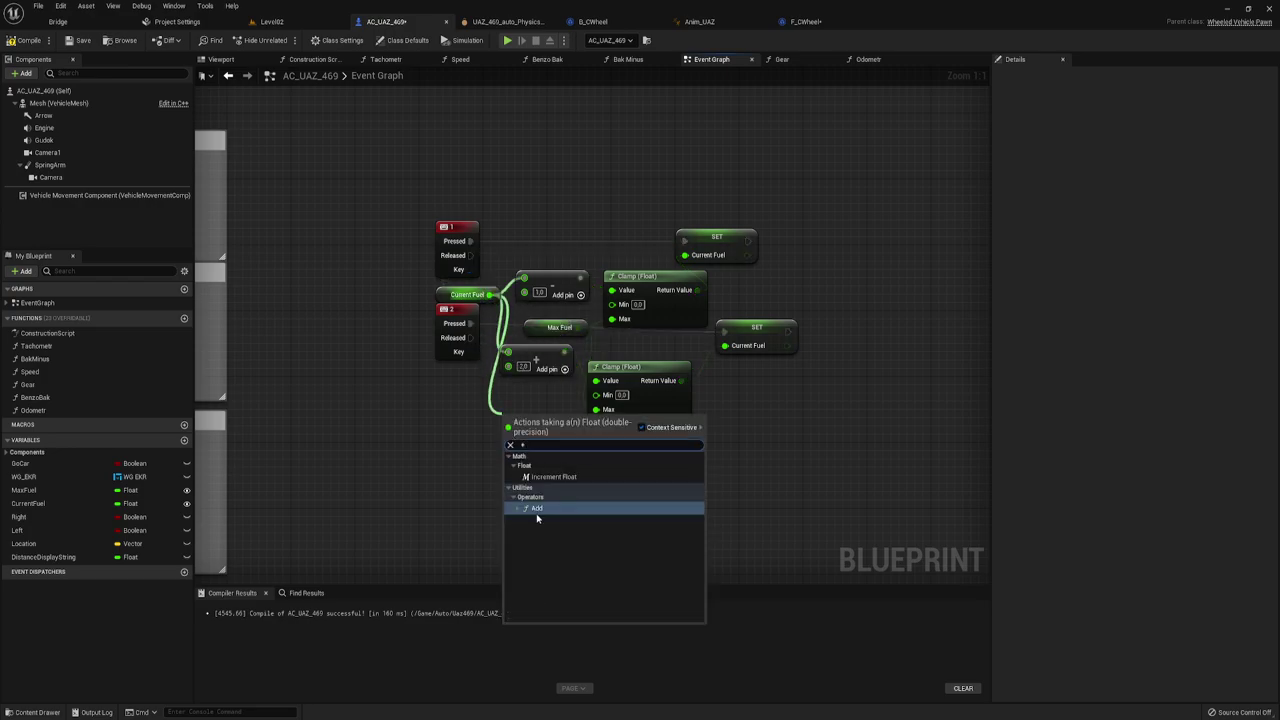
pyautogui.click(706, 399)
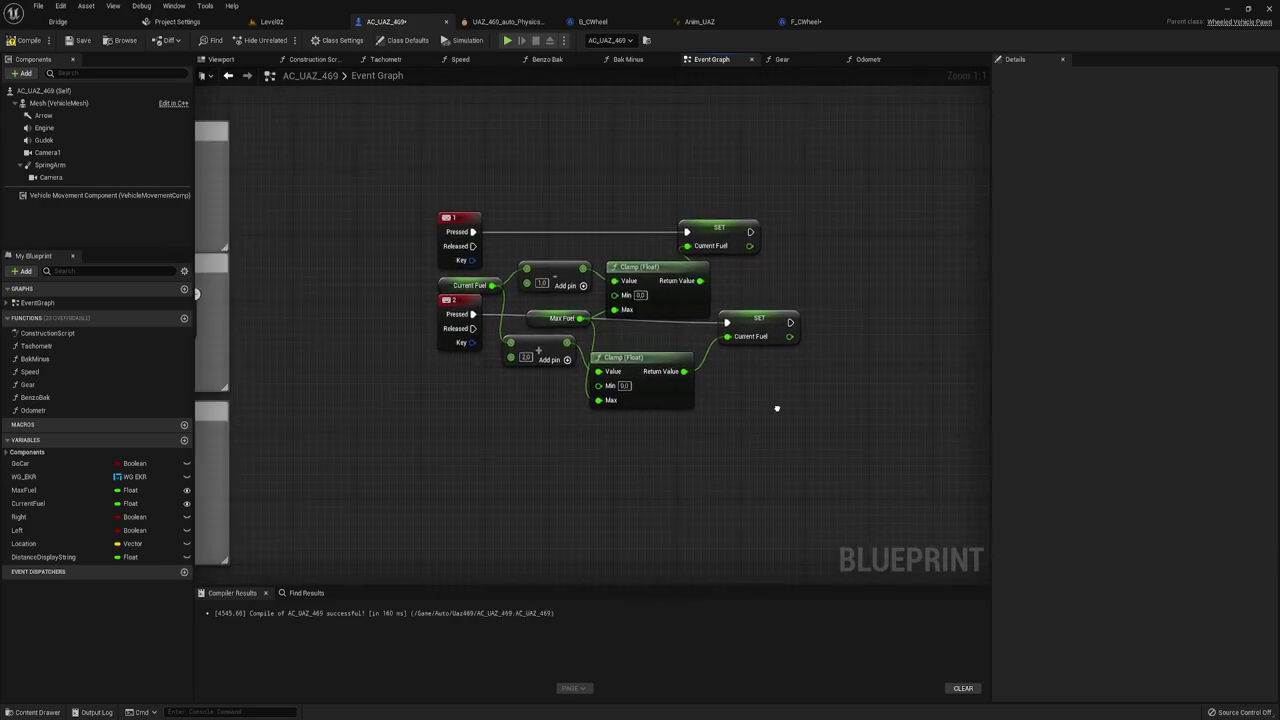
pyautogui.scroll(-4, 777, 406)
pyautogui.scroll(4, 697, 300)
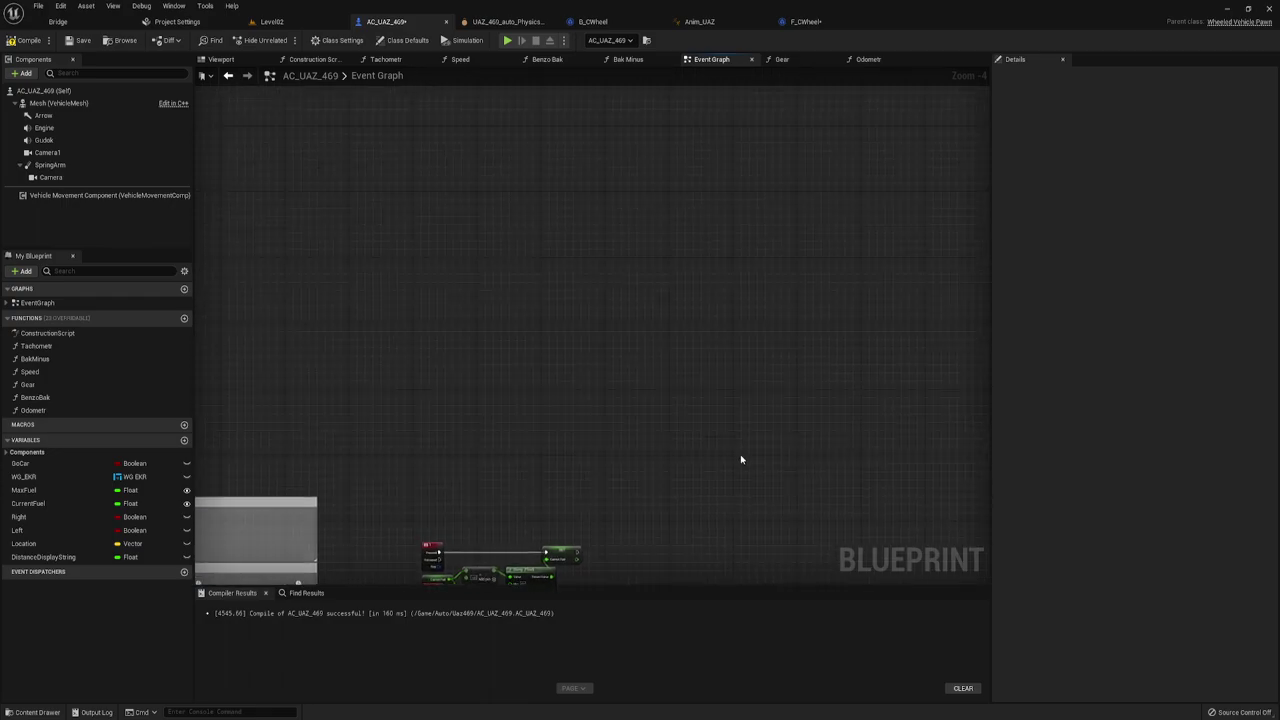
# - Place a Line Trace For Objects node in the AC_UAZ_469 Event Graph
pyautogui.rightClick(531, 244)
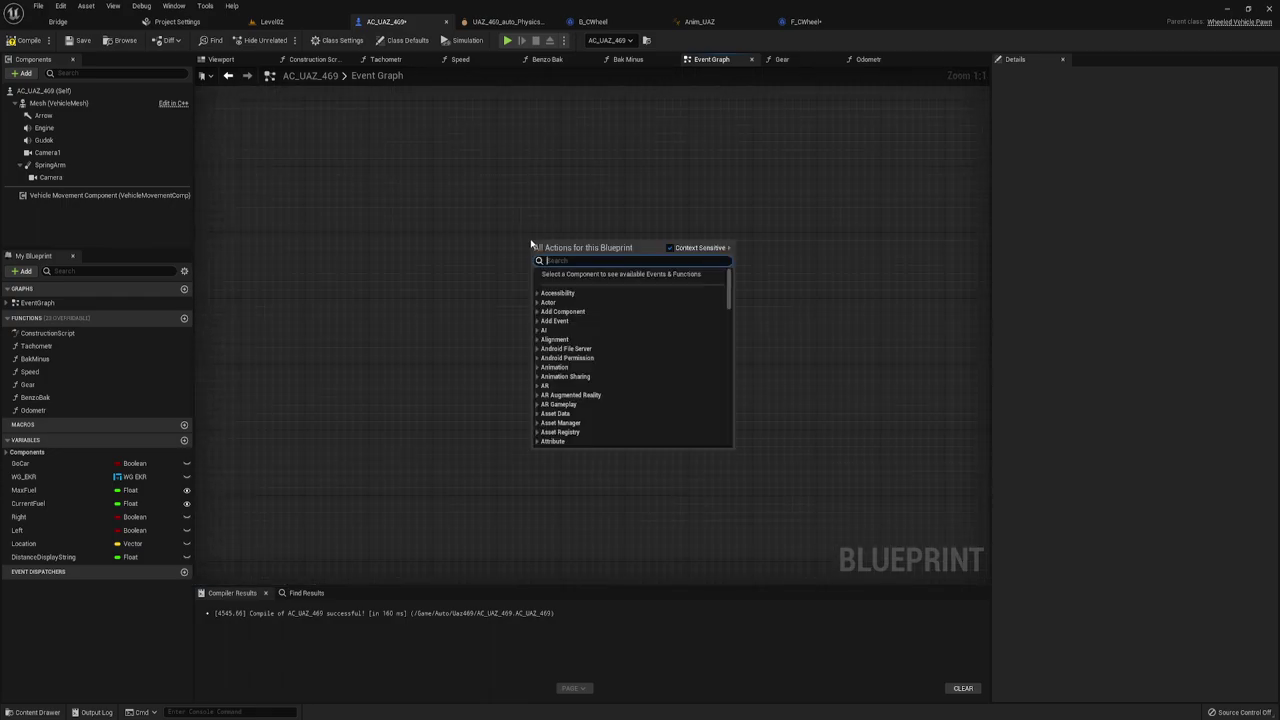
pyautogui.write('line')
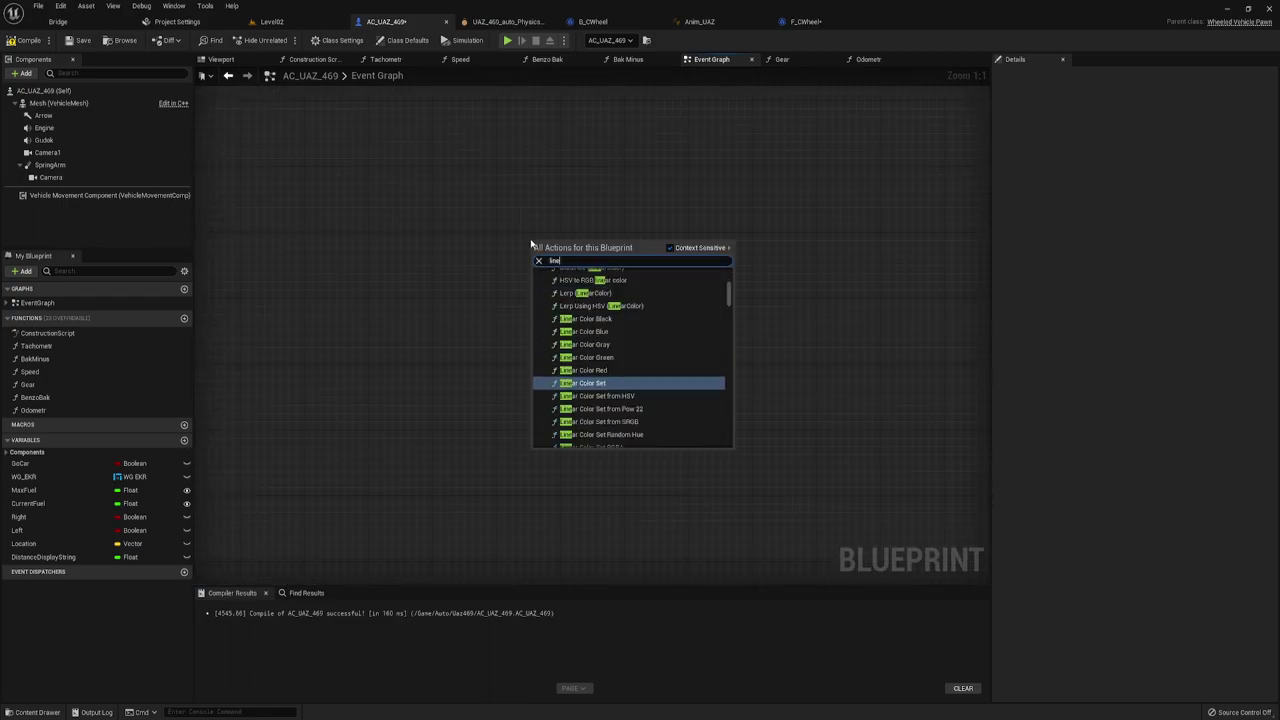
pyautogui.write('tr')
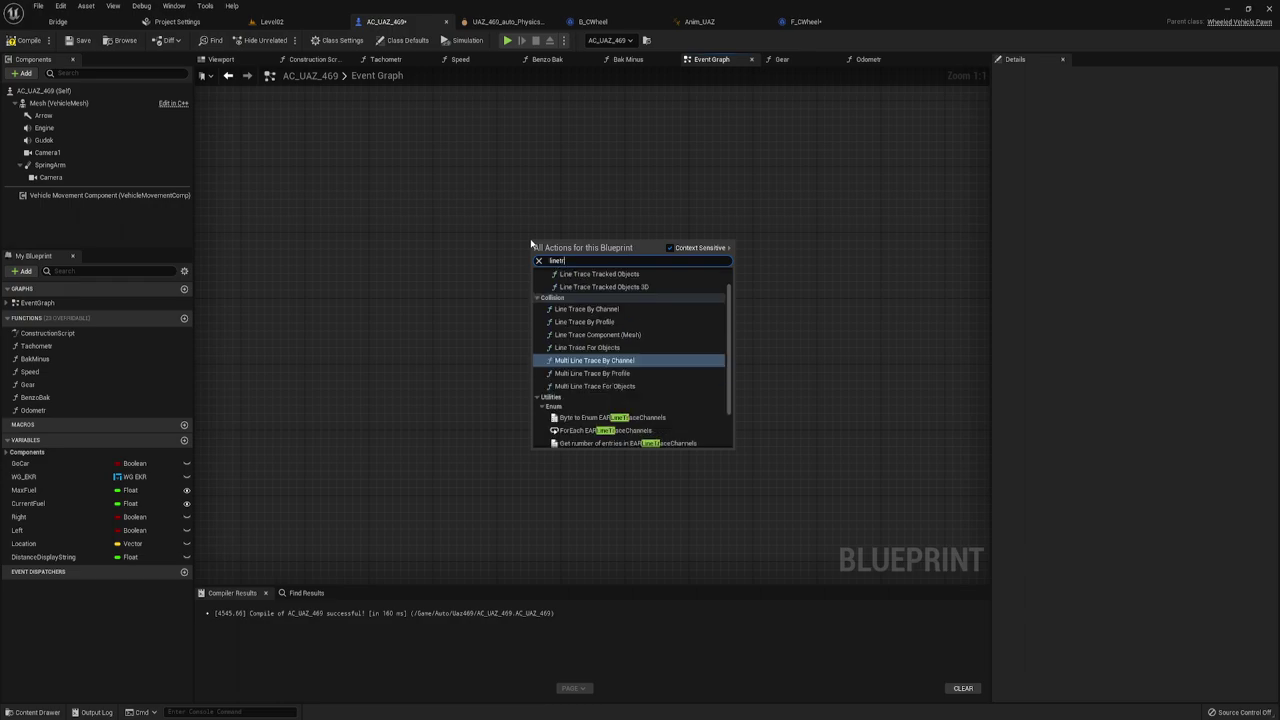
pyautogui.click(600, 348)
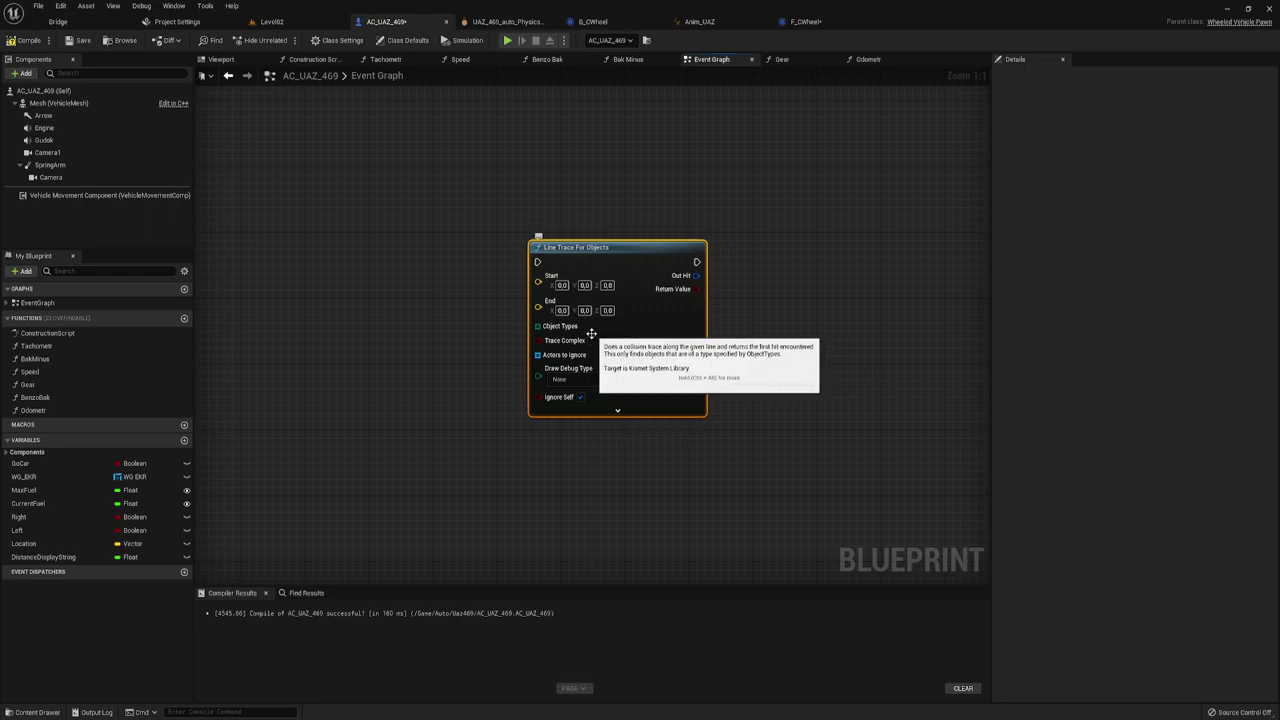
pyautogui.moveTo(505, 256); pyautogui.dragTo(742, 252, button='right')
pyautogui.moveTo(297, 229); pyautogui.dragTo(220, 209, button='right')
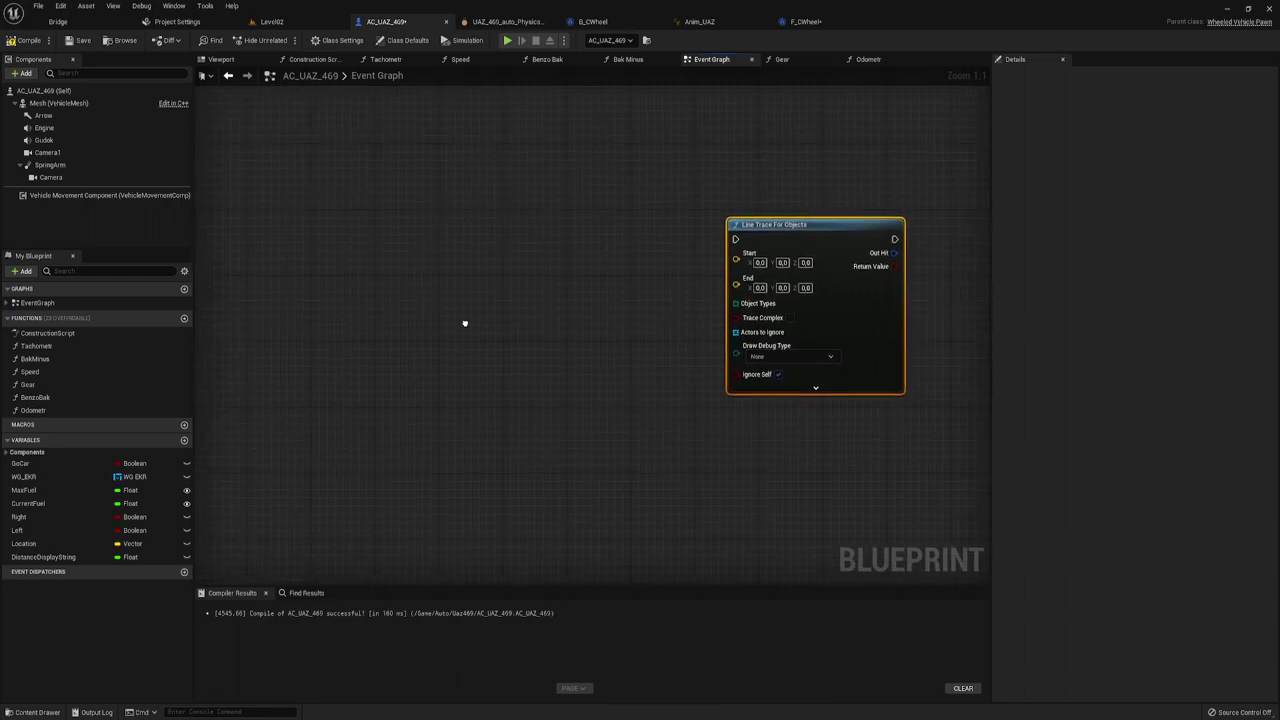
# - Add an Arrow component reference and search its pin's actions for a location getter
pyautogui.moveTo(45, 115); pyautogui.dragTo(460, 280)
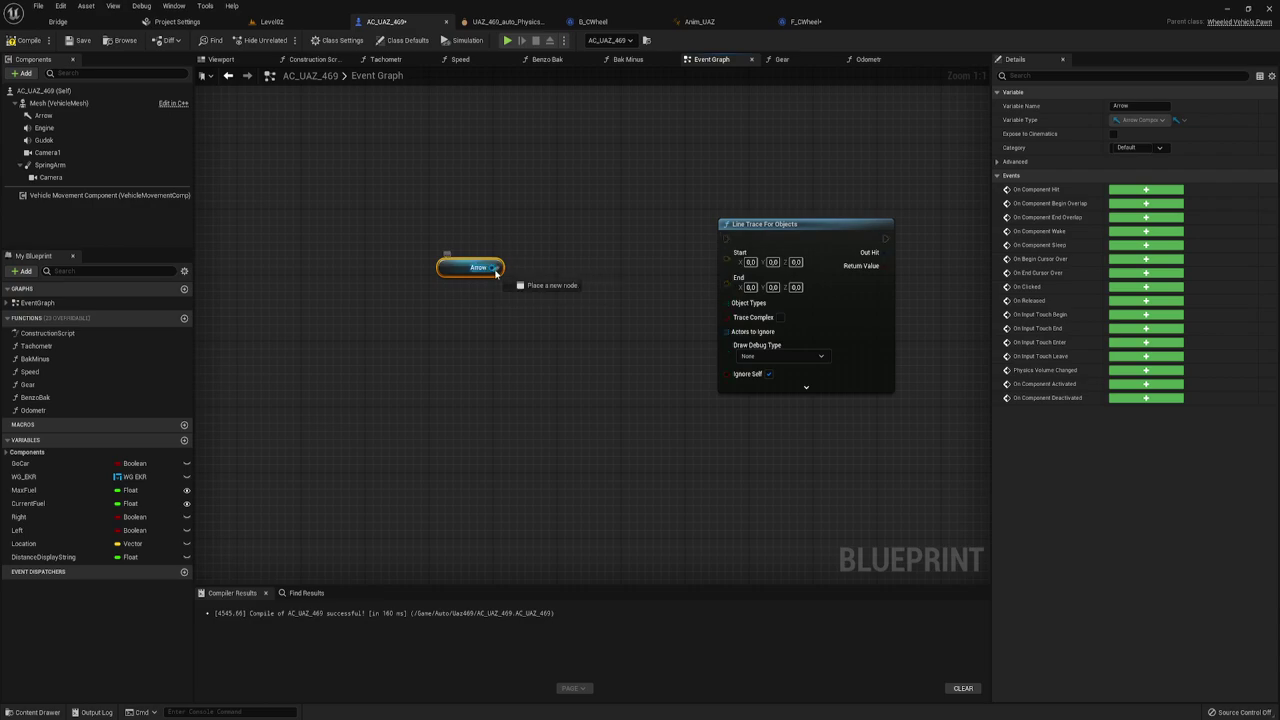
pyautogui.moveTo(490, 267); pyautogui.dragTo(533, 284)
pyautogui.write('get')
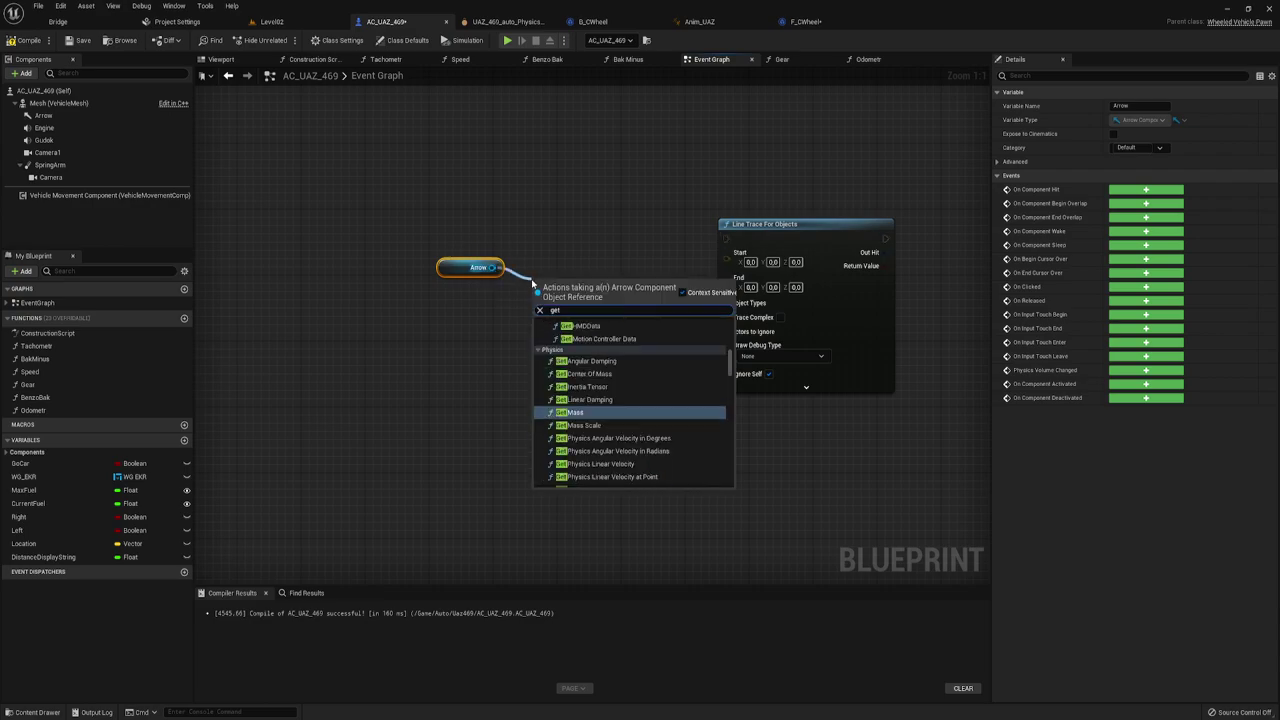
pyautogui.write(' acc')
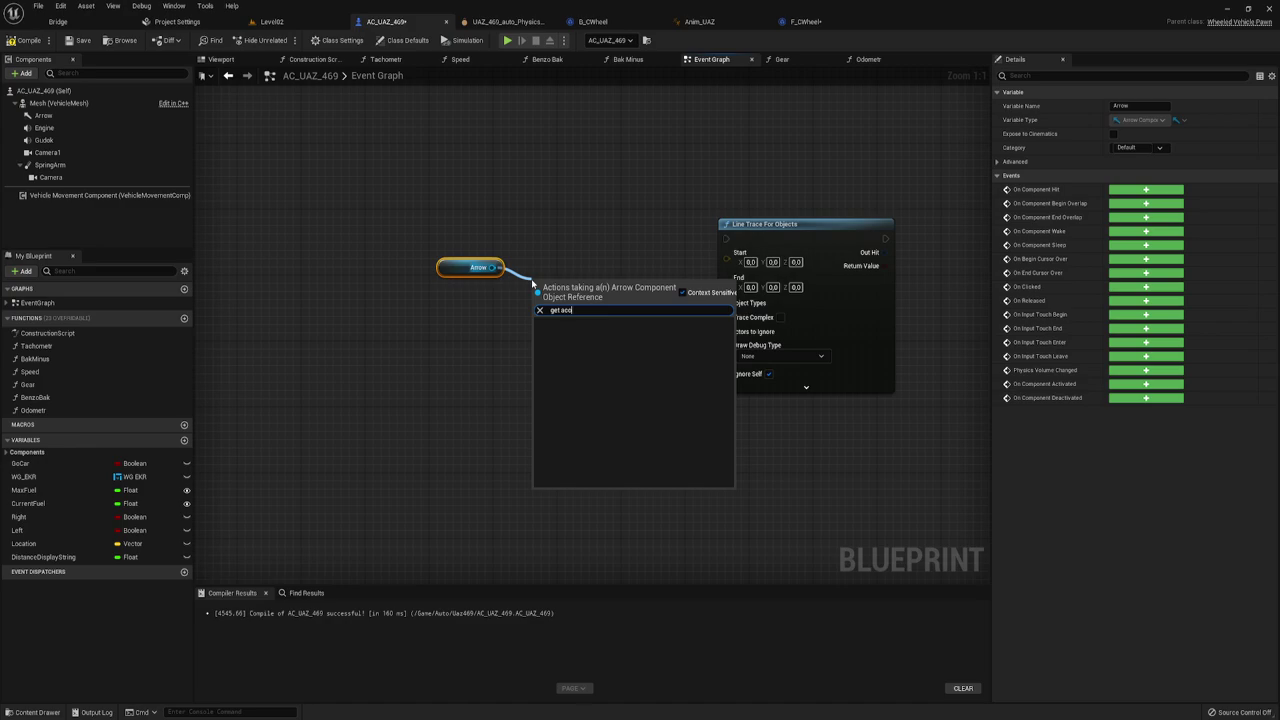
pyautogui.press('BackSpace')
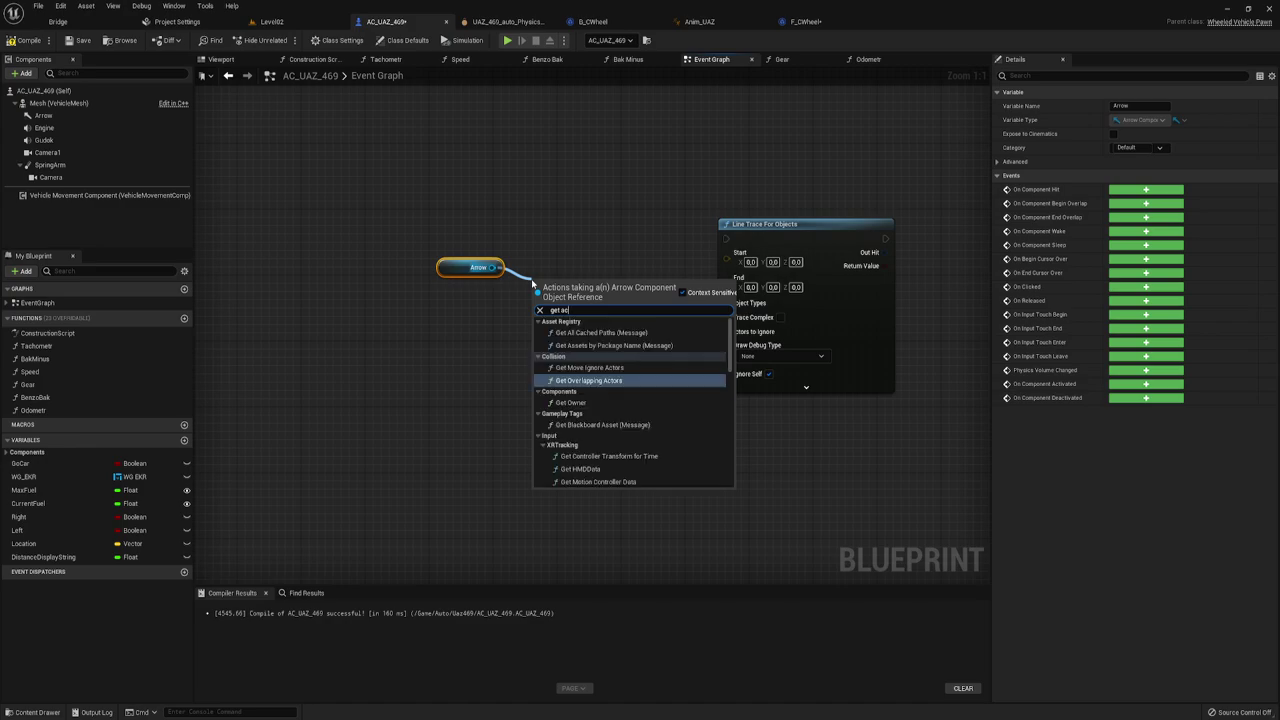
pyautogui.write('to')
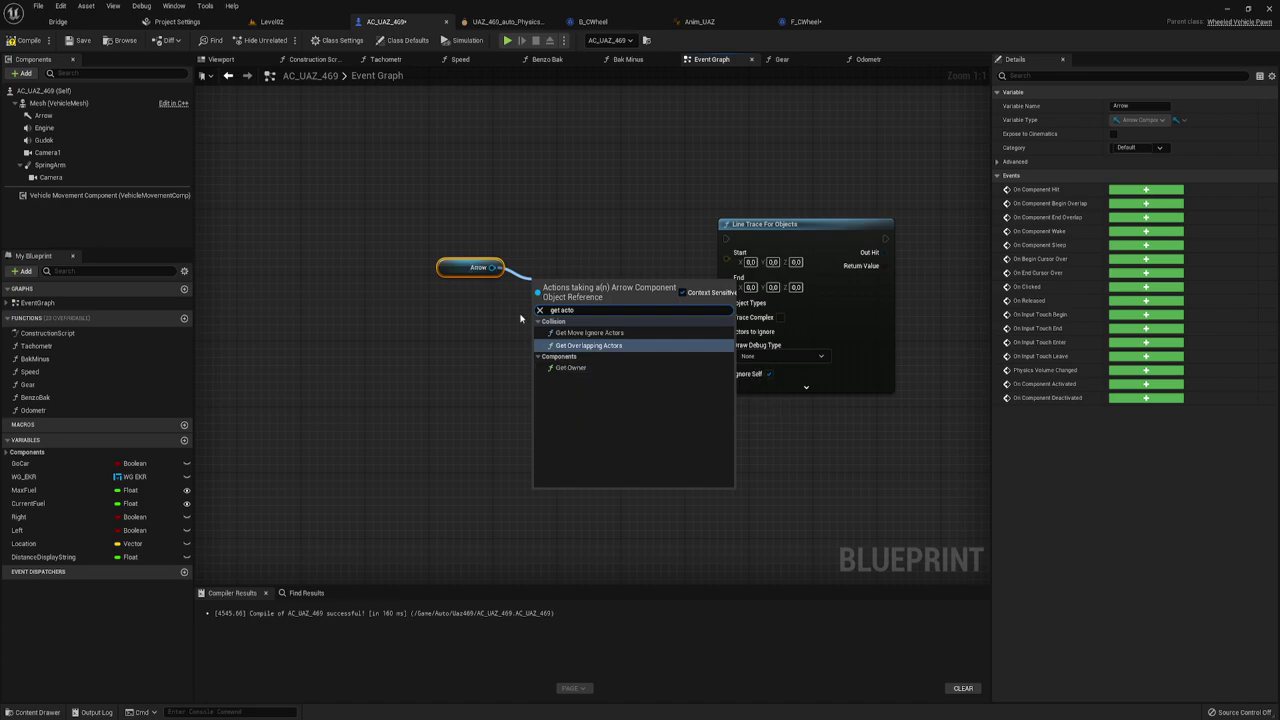
pyautogui.click(482, 306)
pyautogui.moveTo(492, 268); pyautogui.dragTo(529, 278)
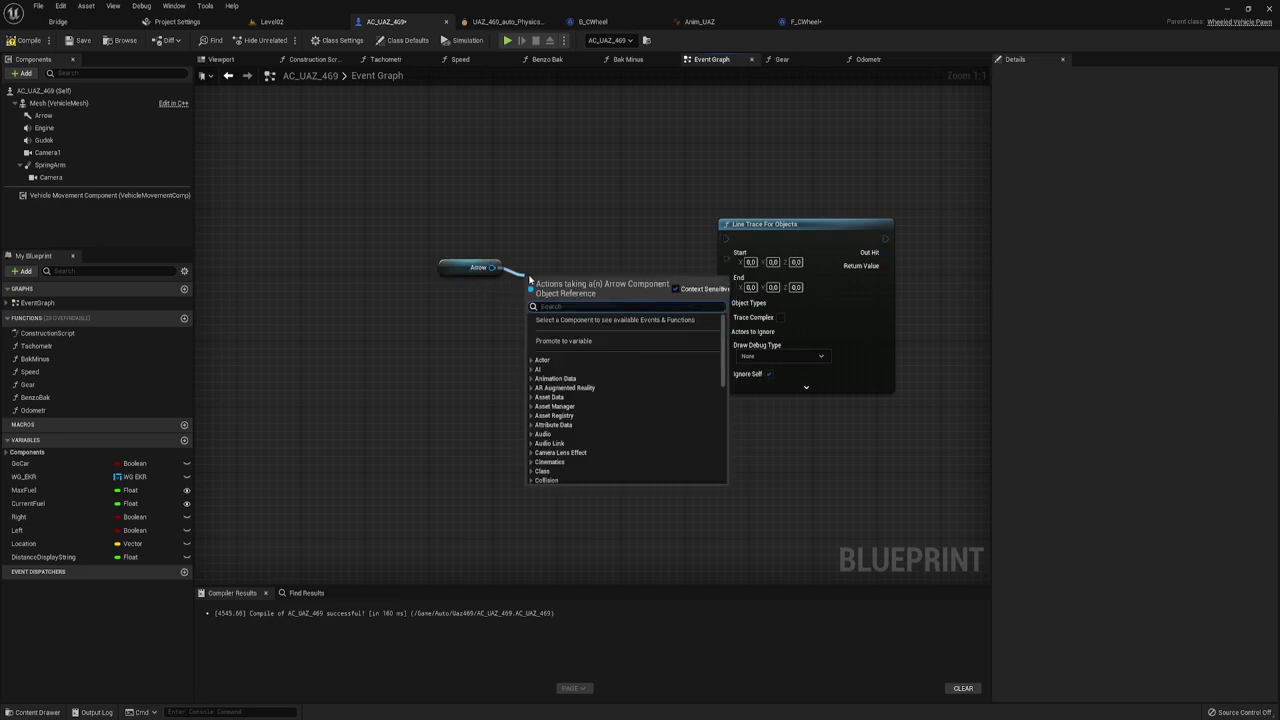
pyautogui.write('get')
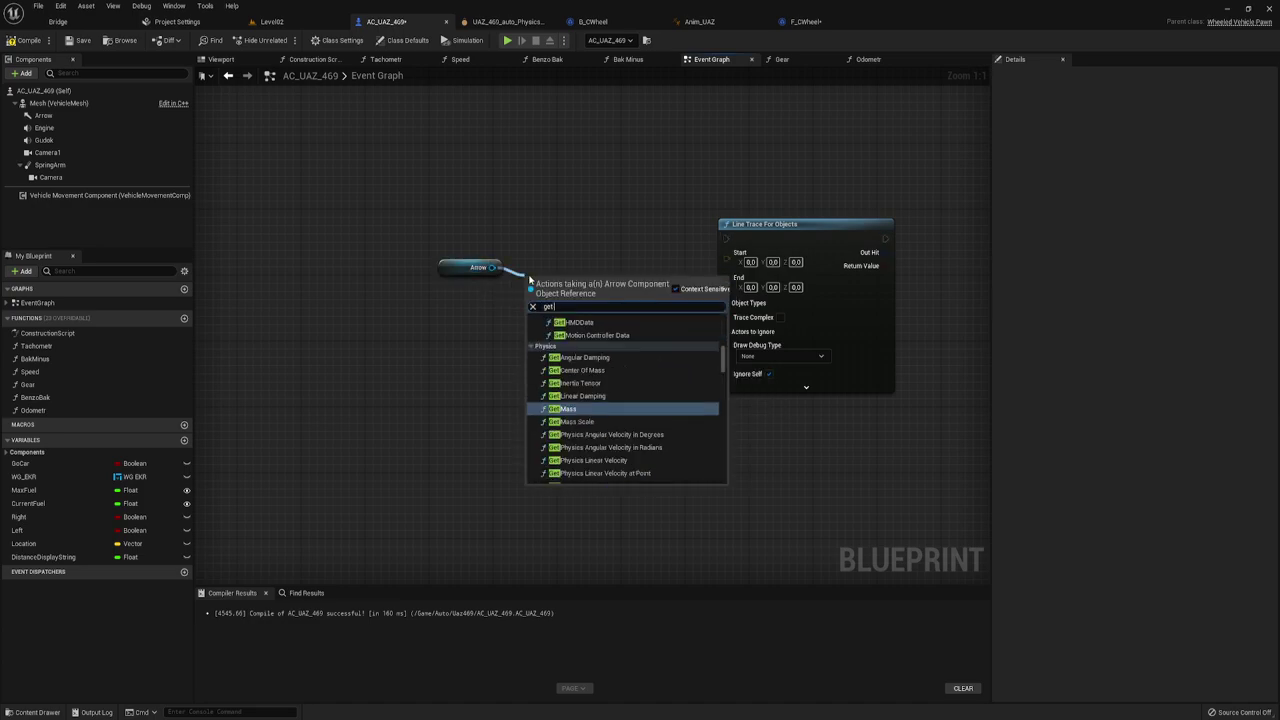
pyautogui.write('lo')
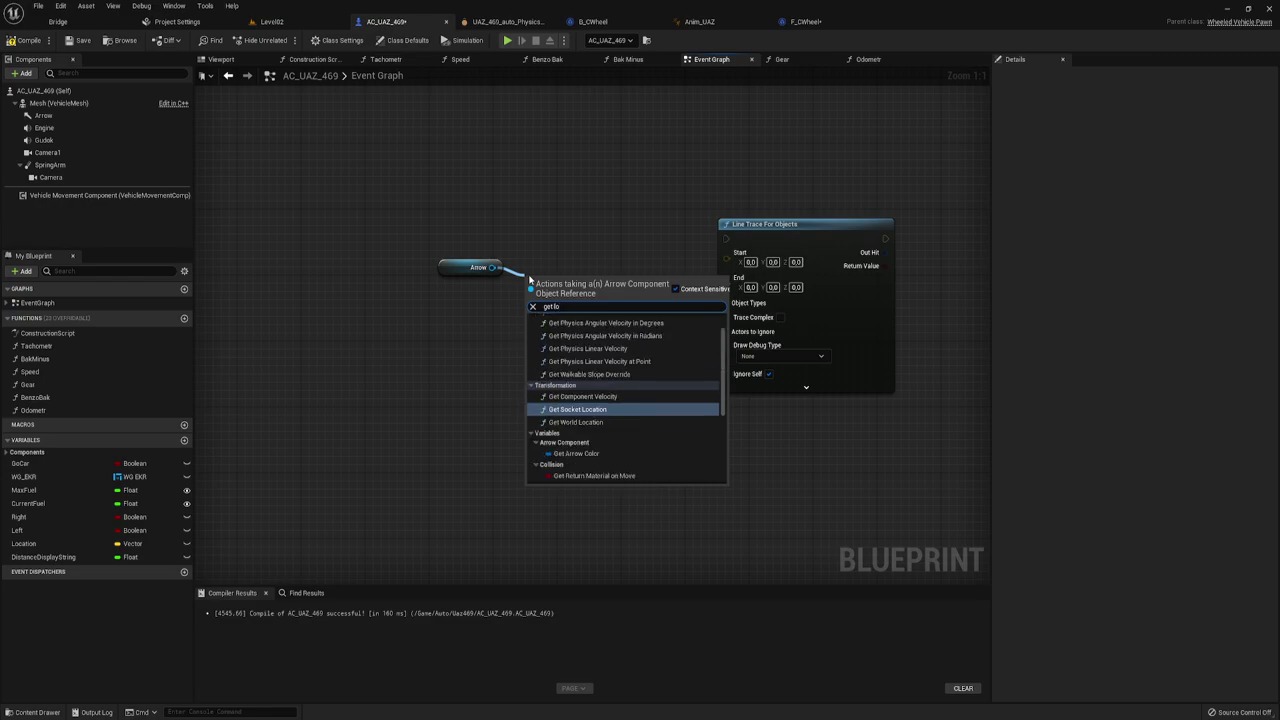
# - Add Get World Location from Arrow and wire it into the line trace Start
pyautogui.click(580, 422)
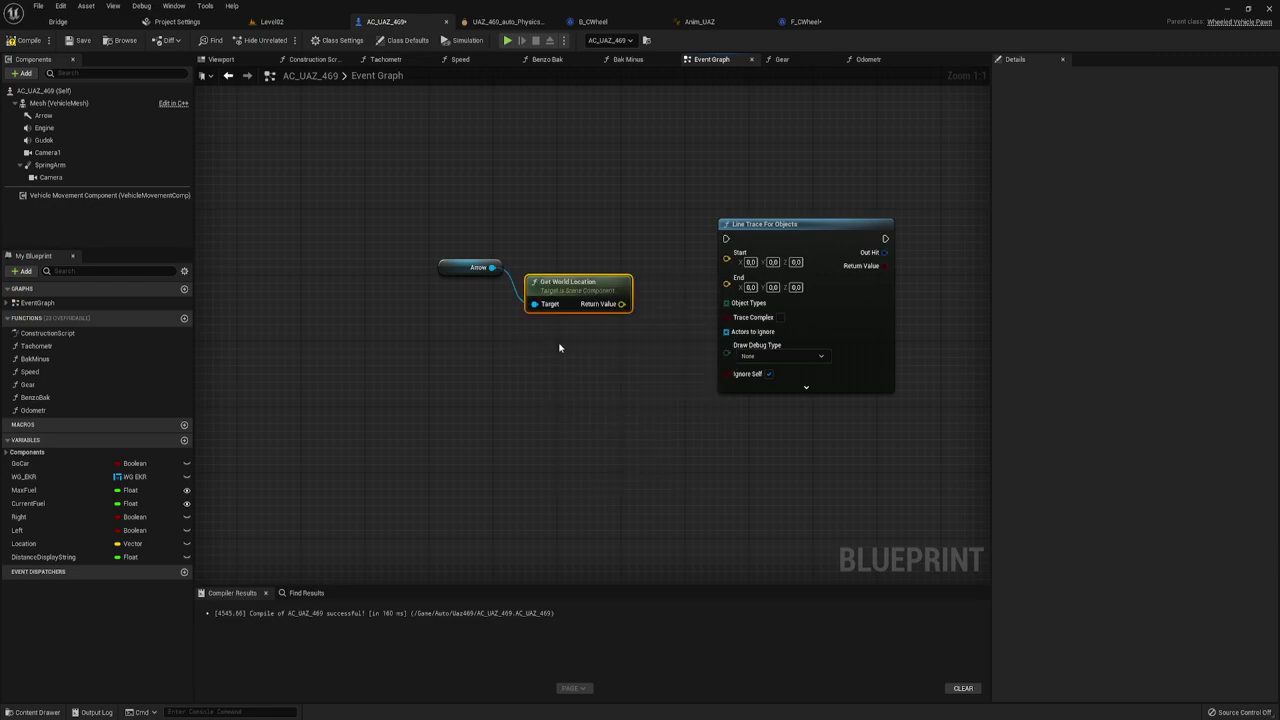
pyautogui.moveTo(561, 285)
pyautogui.mouseDown()
pyautogui.moveTo(553, 268)
pyautogui.moveTo(717, 273)
pyautogui.moveTo(726, 259)
pyautogui.mouseUp()
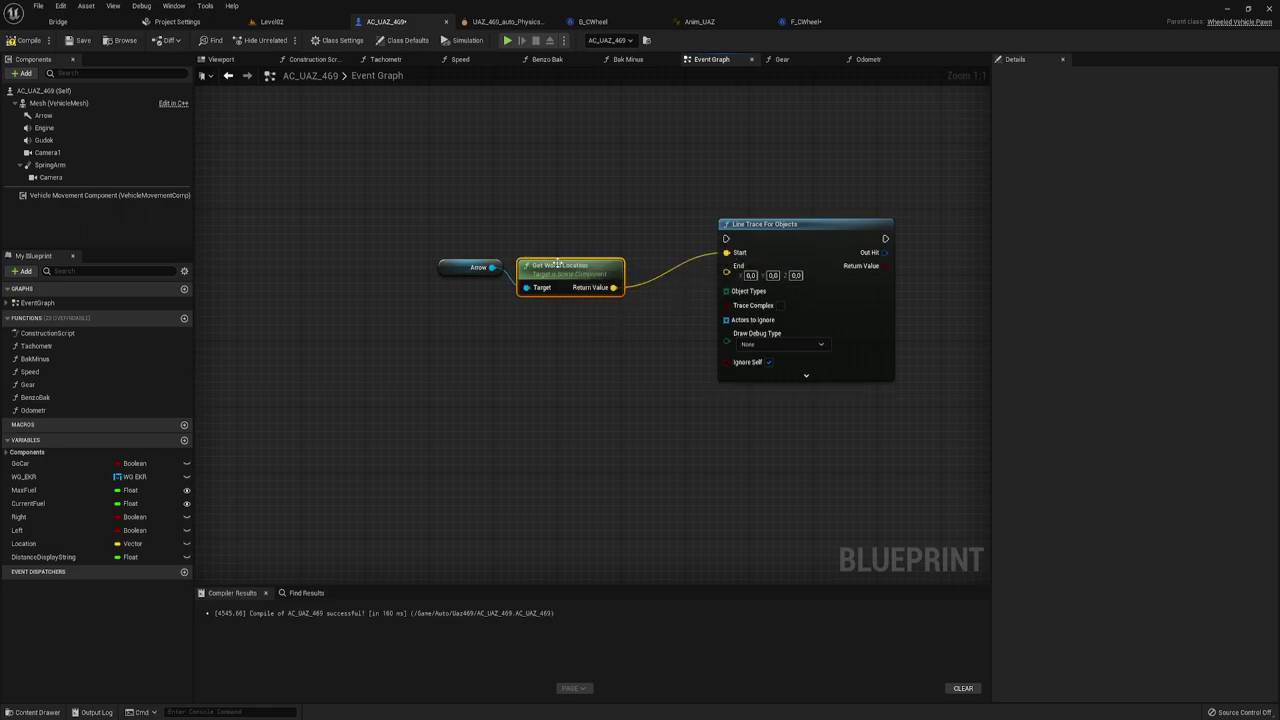
pyautogui.moveTo(430, 238)
pyautogui.mouseDown()
pyautogui.moveTo(591, 297)
pyautogui.moveTo(516, 284)
pyautogui.moveTo(535, 268)
pyautogui.mouseUp()
pyautogui.click(477, 314)
pyautogui.moveTo(536, 274); pyautogui.dragTo(472, 268, button='right')
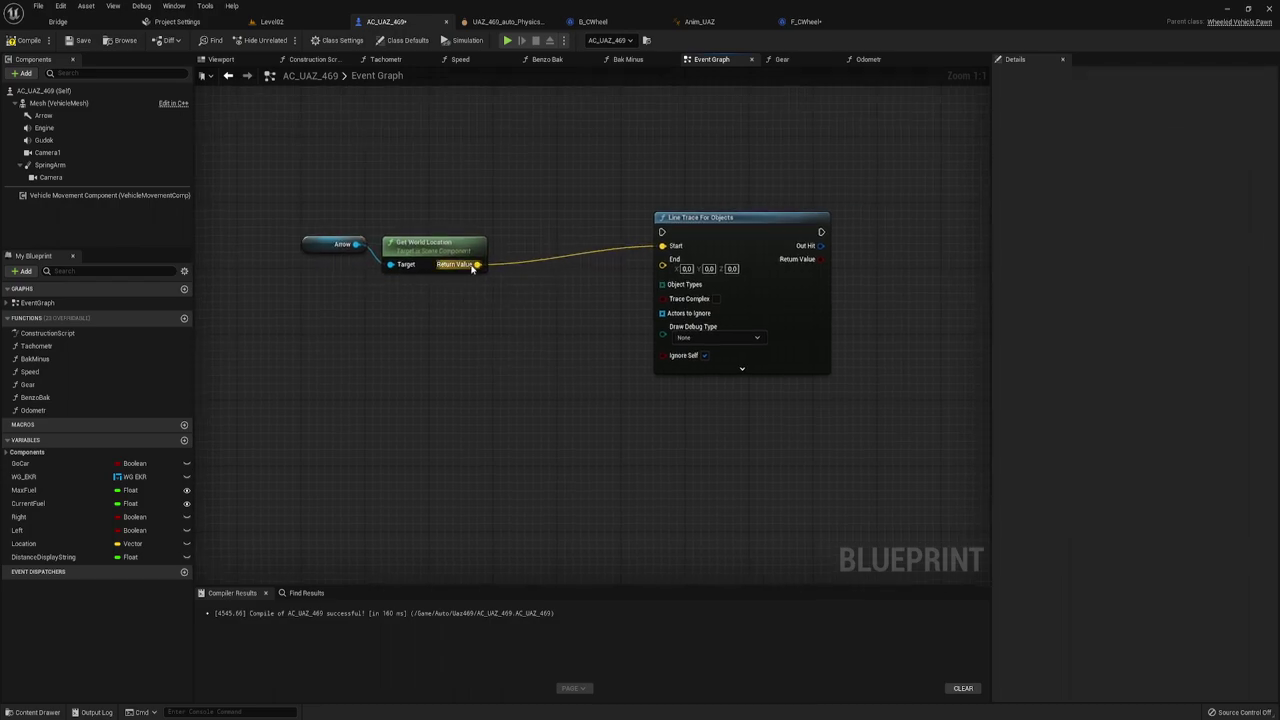
# - Add a vector Add node after the world location and connect it to the trace End
pyautogui.moveTo(476, 264); pyautogui.dragTo(508, 316)
pyautogui.write('+')
pyautogui.click(554, 372)
pyautogui.moveTo(598, 319); pyautogui.dragTo(662, 259)
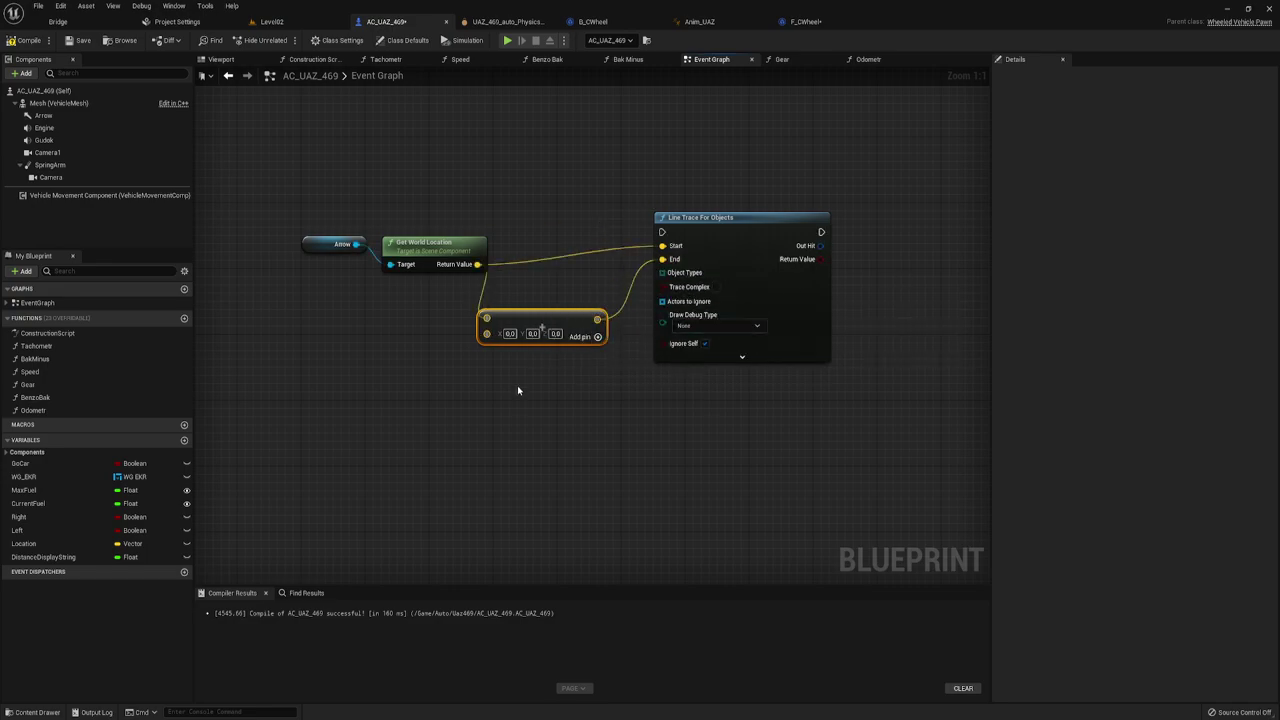
pyautogui.moveTo(517, 385); pyautogui.dragTo(621, 389, button='right')
pyautogui.moveTo(620, 321); pyautogui.dragTo(643, 303)
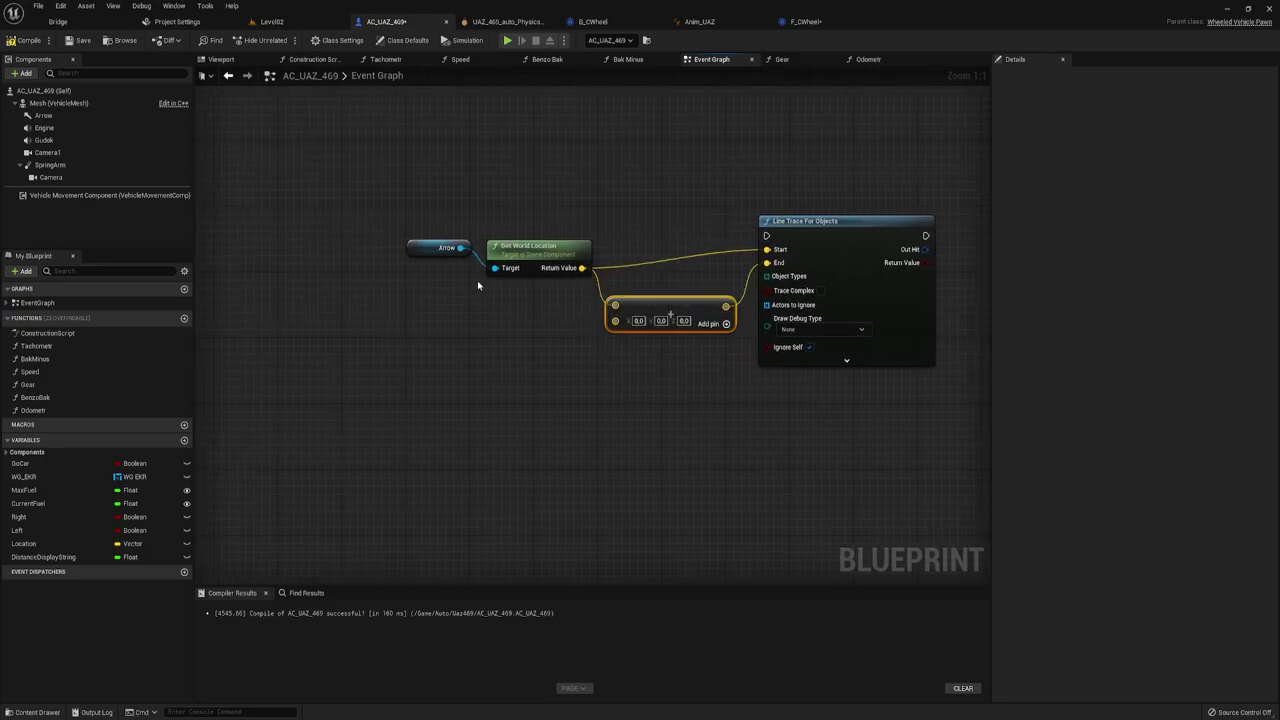
# - Add a Get Forward Vector node driven by the Arrow component
pyautogui.moveTo(460, 247); pyautogui.dragTo(423, 330)
pyautogui.write('f')
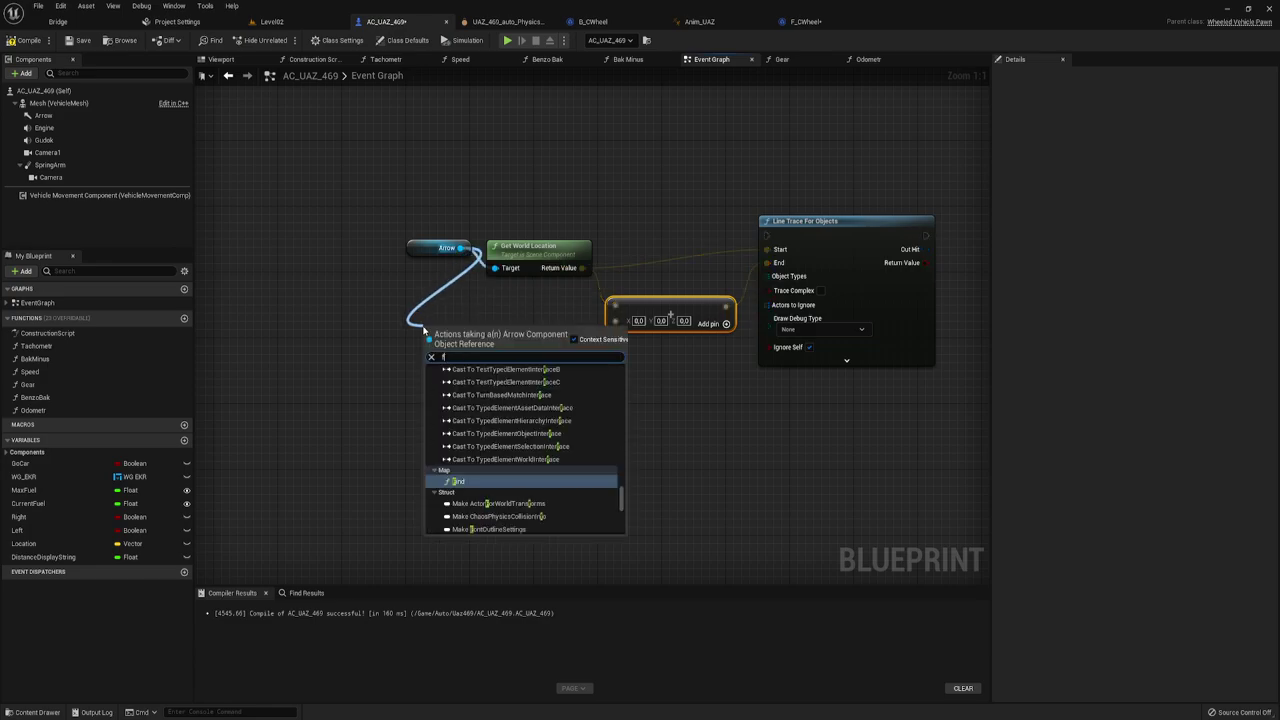
pyautogui.write('e')
pyautogui.press('BackSpace')
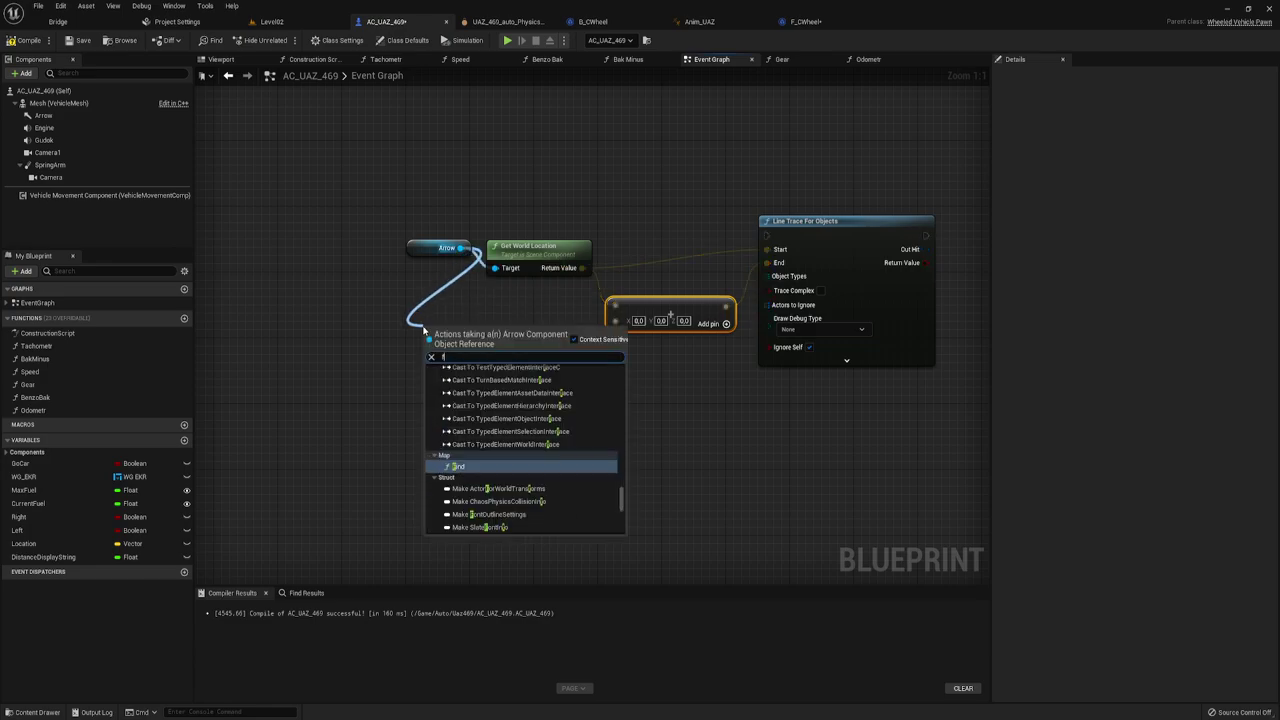
pyautogui.write('or')
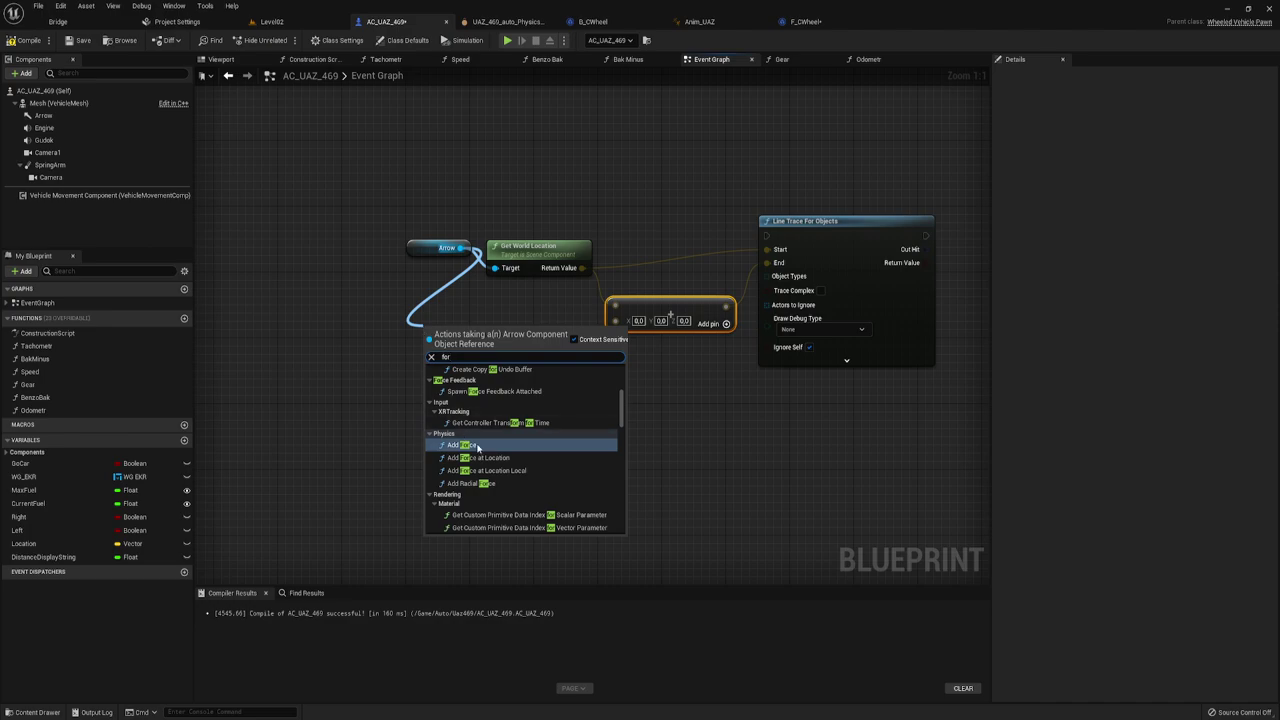
pyautogui.write('ward')
pyautogui.click(484, 388)
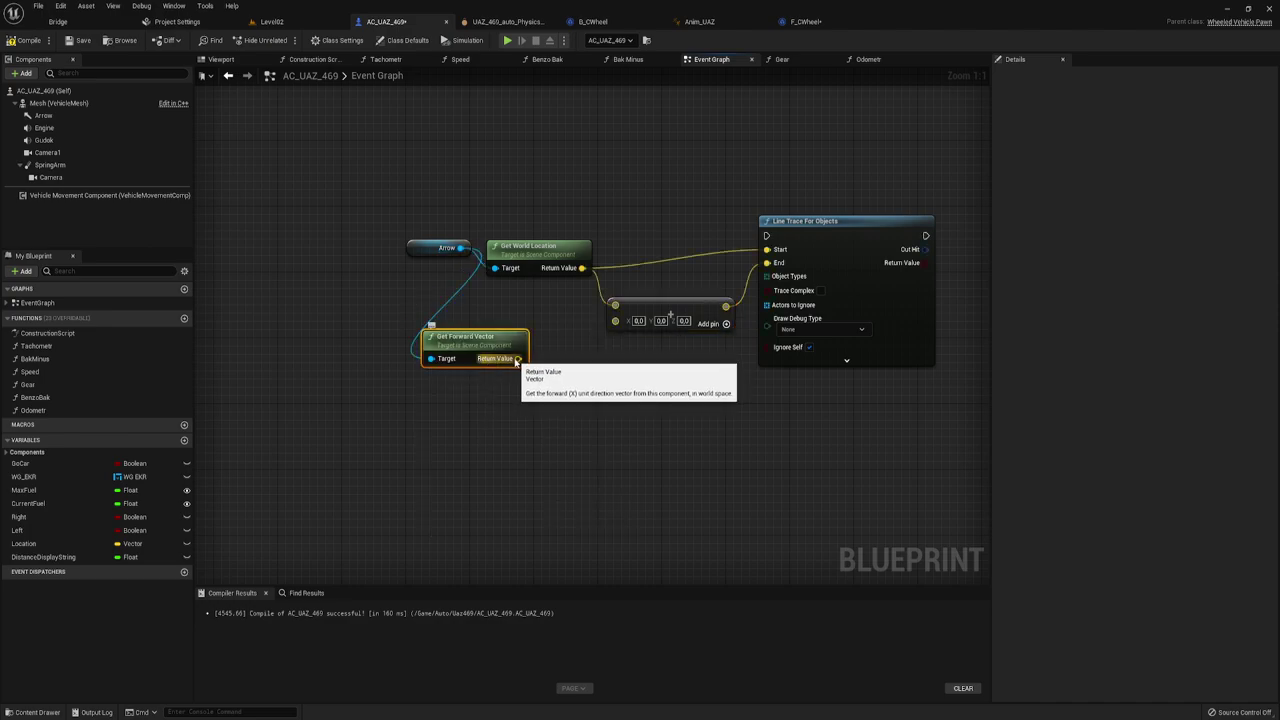
# - Add a vector Multiply from Get Forward Vector and wire it into the Add node's second input
pyautogui.moveTo(517, 358)
pyautogui.mouseDown()
pyautogui.moveTo(564, 362)
pyautogui.moveTo(575, 396)
pyautogui.mouseUp()
pyautogui.click(575, 318)
pyautogui.write('*')
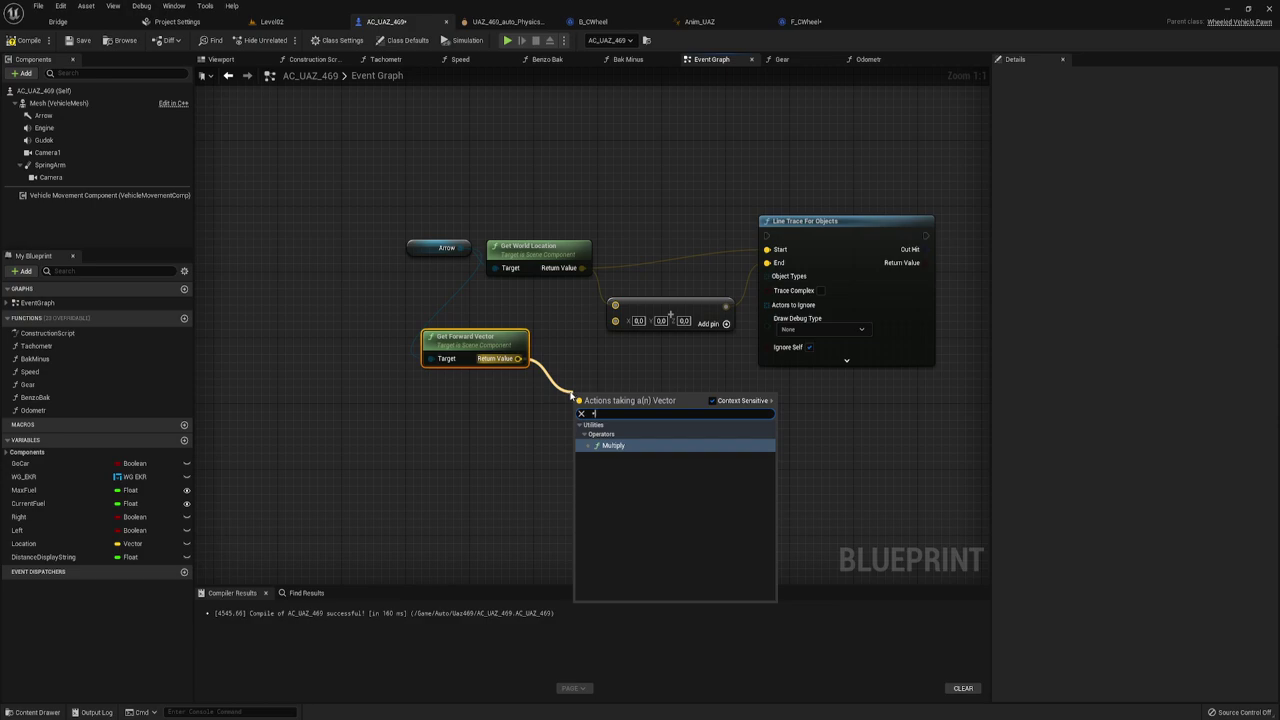
pyautogui.click(614, 446)
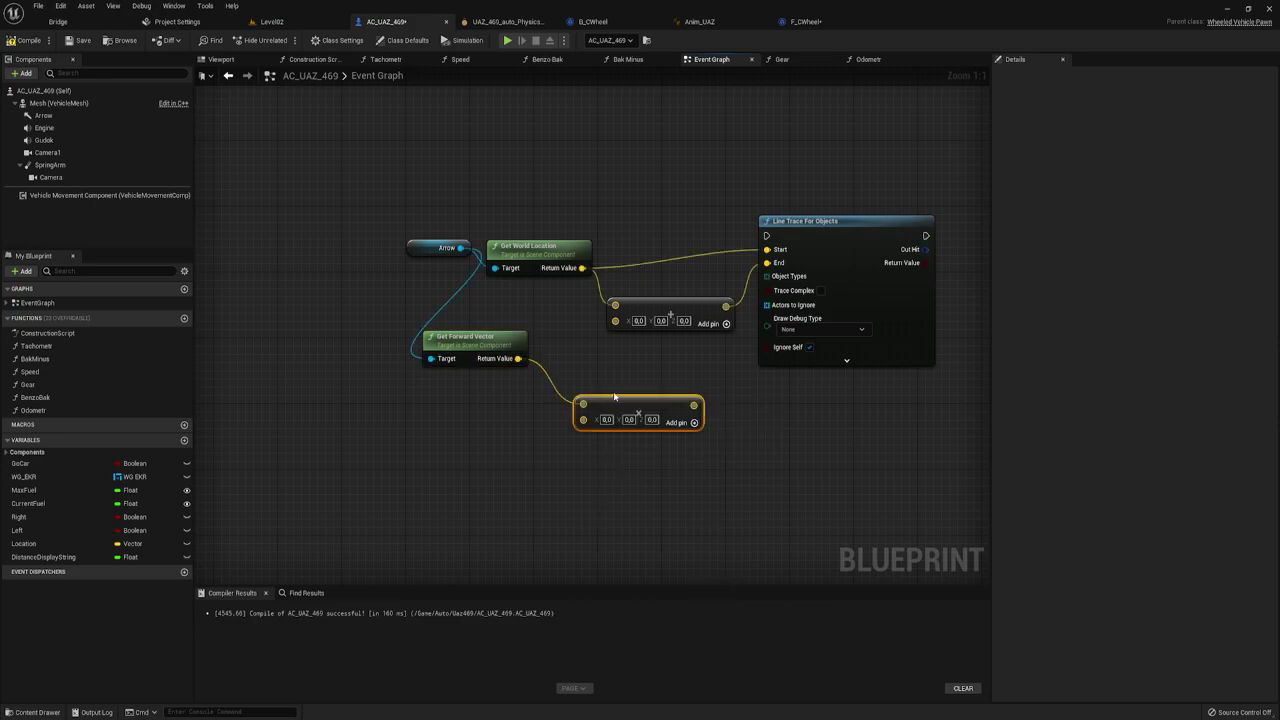
pyautogui.moveTo(612, 402); pyautogui.dragTo(567, 377)
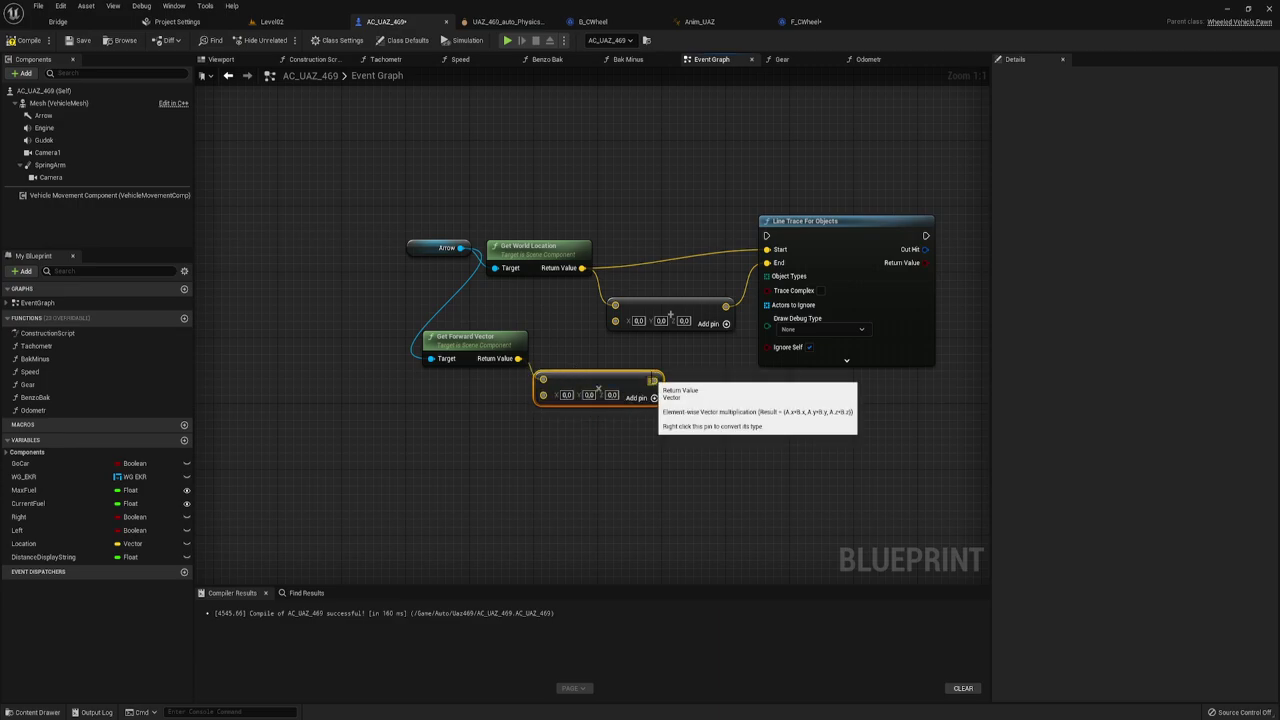
pyautogui.moveTo(653, 380); pyautogui.dragTo(606, 322)
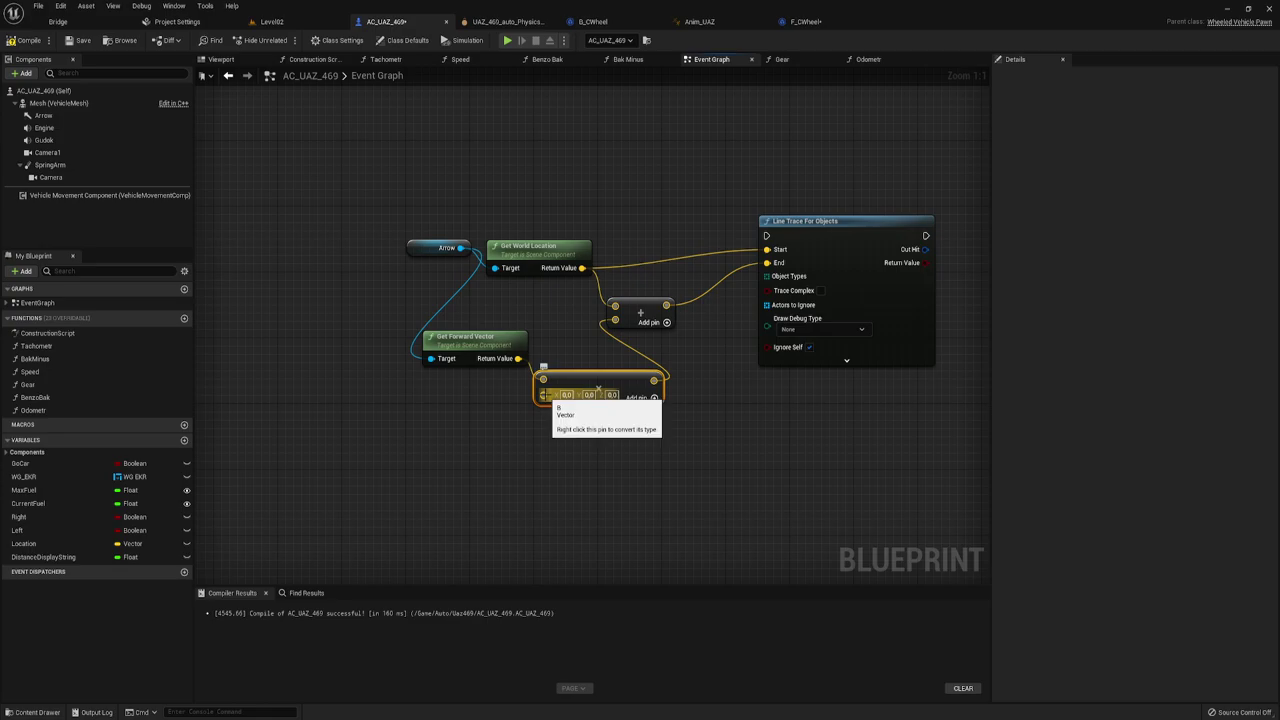
# - Convert the Multiply node's B pin to a float and set it to 500
pyautogui.rightClick(546, 396)
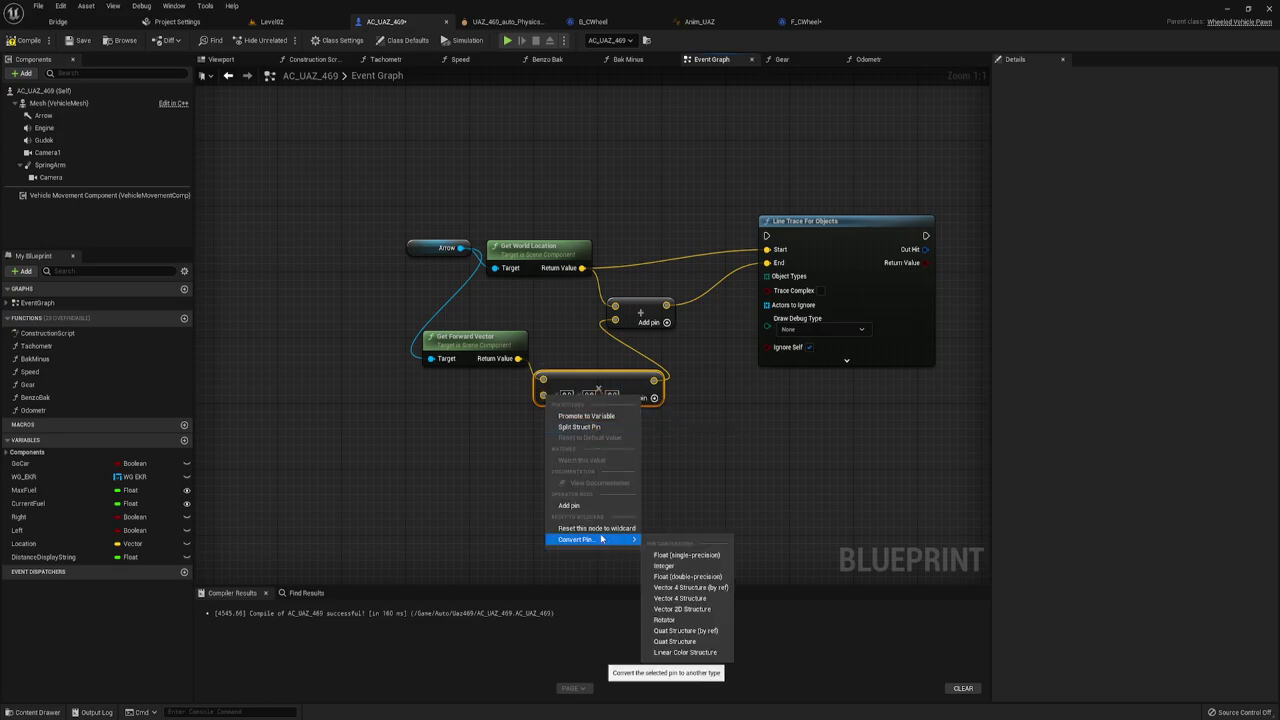
pyautogui.moveTo(600, 539)
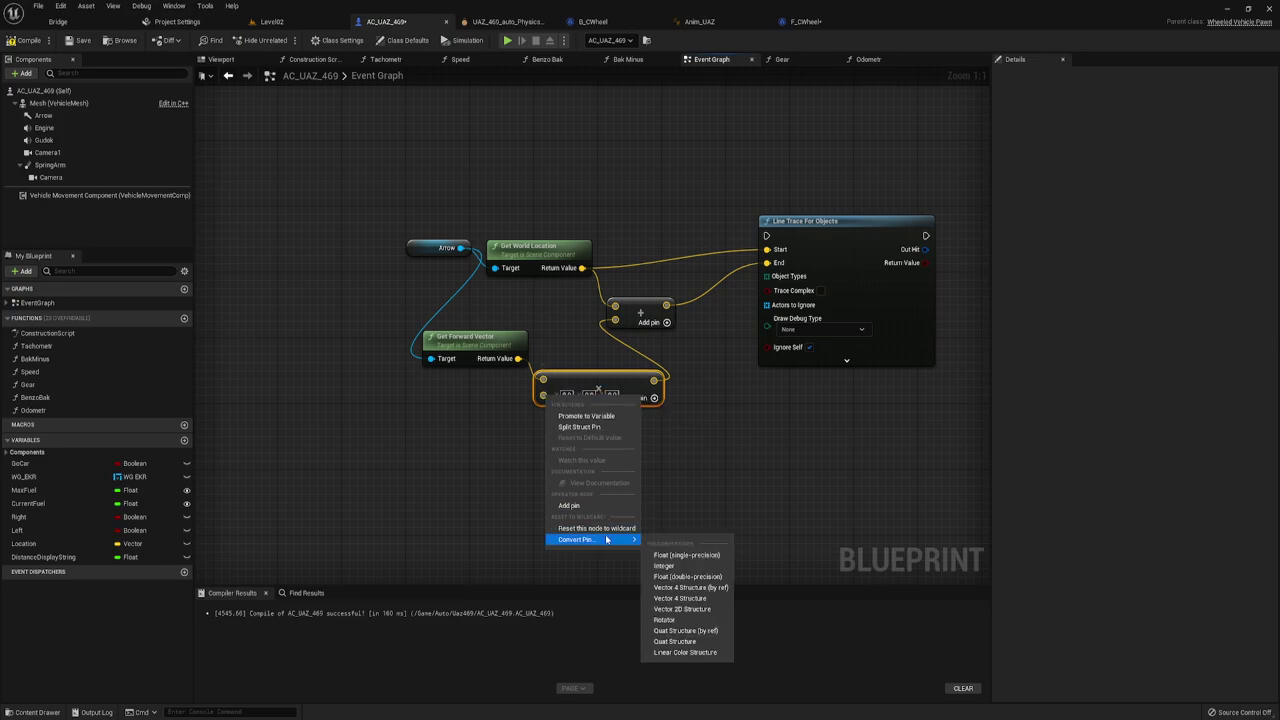
pyautogui.click(691, 451)
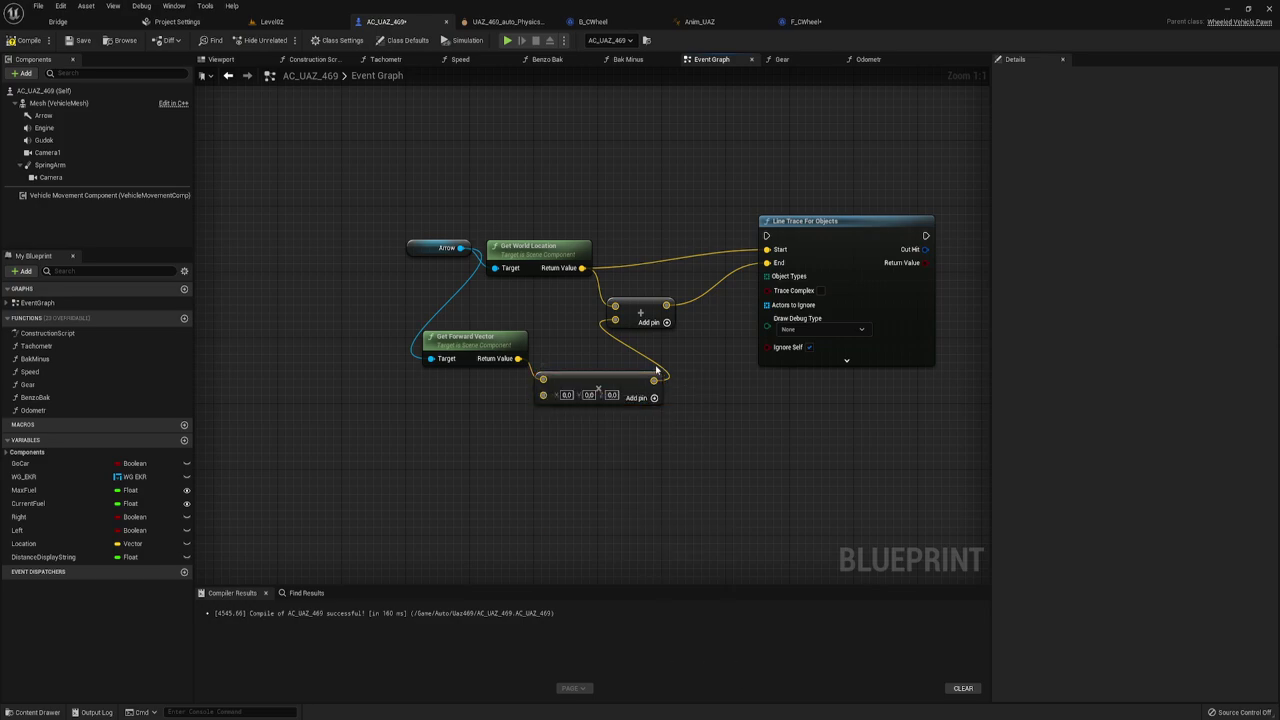
pyautogui.keyDown('ctrl'); pyautogui.moveTo(654, 380); pyautogui.dragTo(615, 320); pyautogui.keyUp('ctrl')
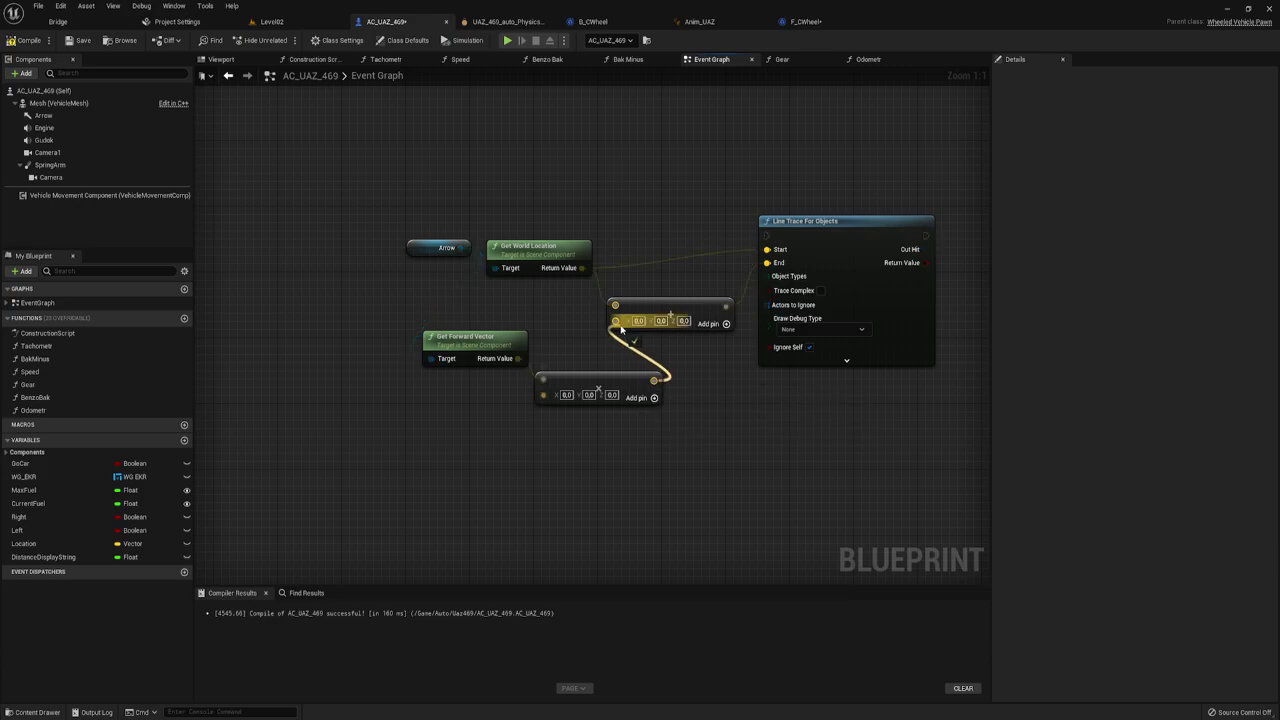
pyautogui.rightClick(540, 394)
pyautogui.moveTo(595, 540)
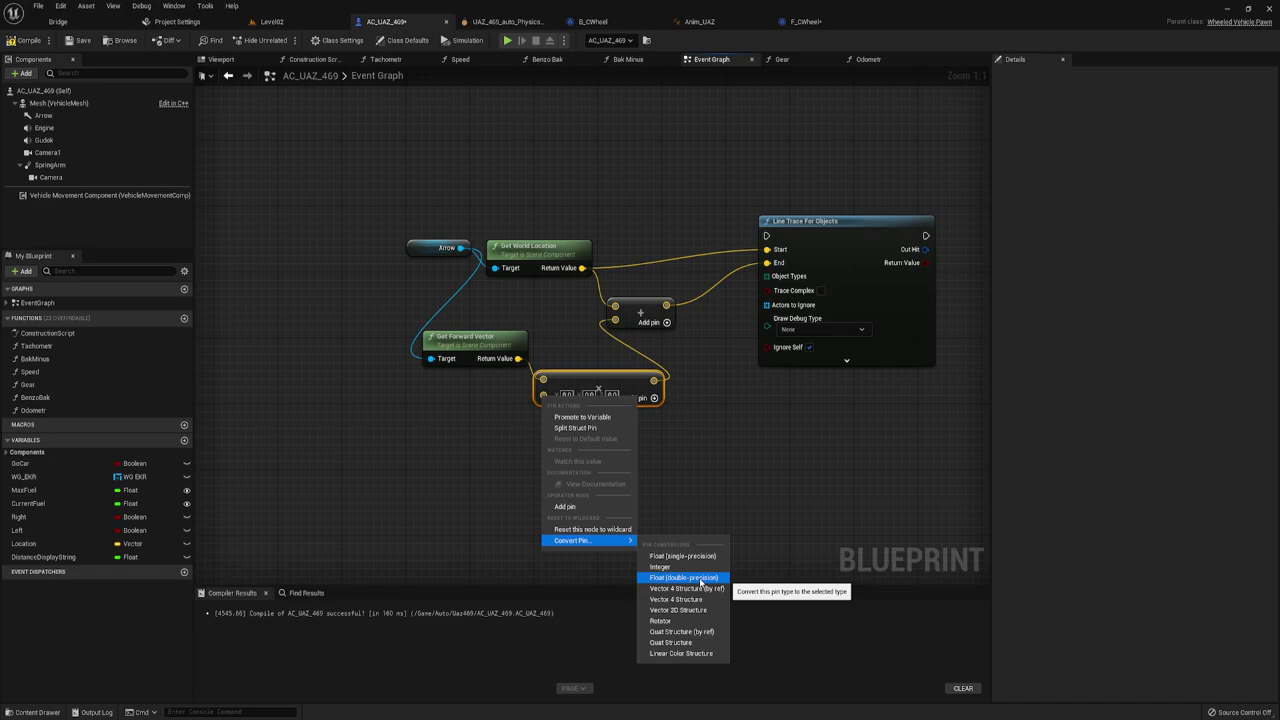
pyautogui.click(679, 555)
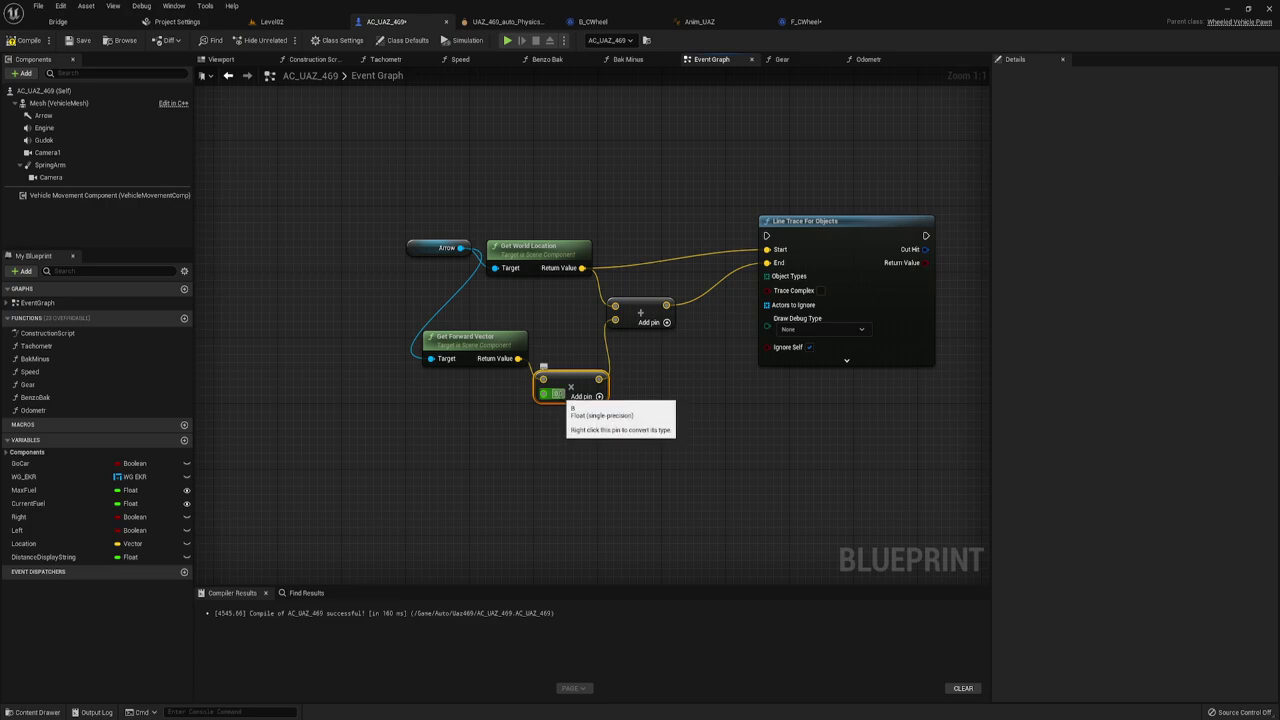
pyautogui.click(560, 393)
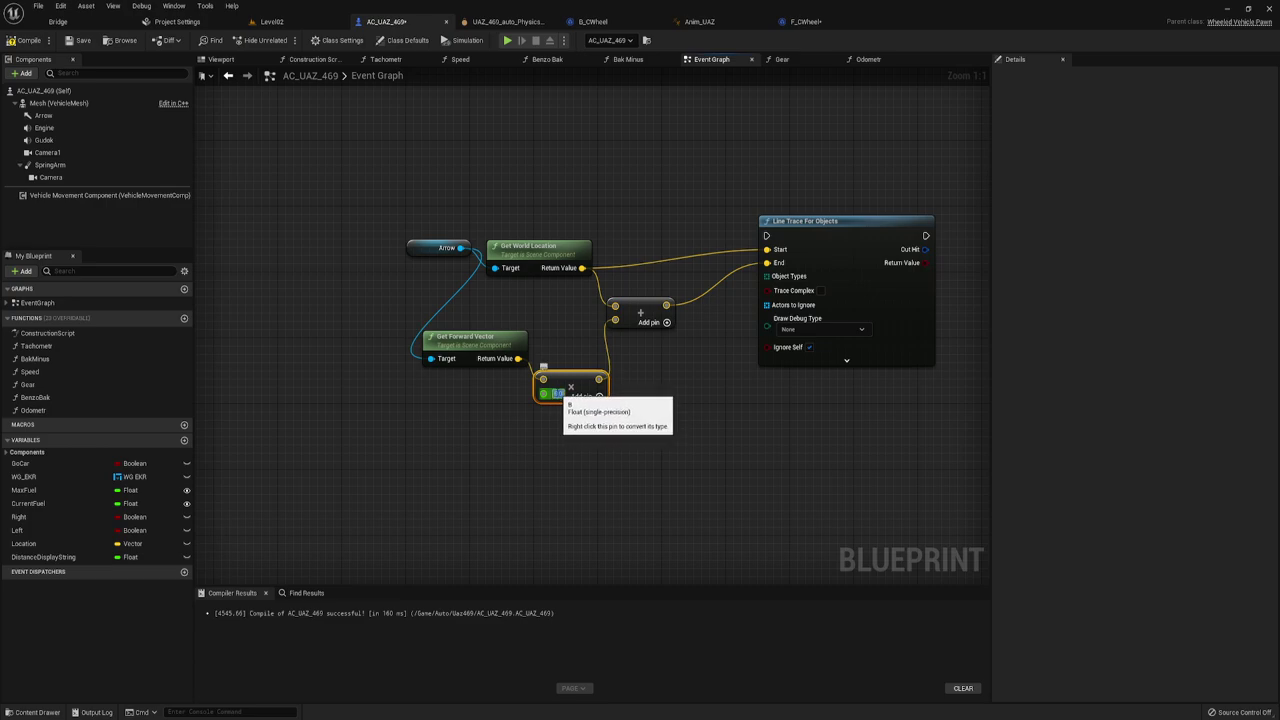
pyautogui.write('500')
pyautogui.press('Return')
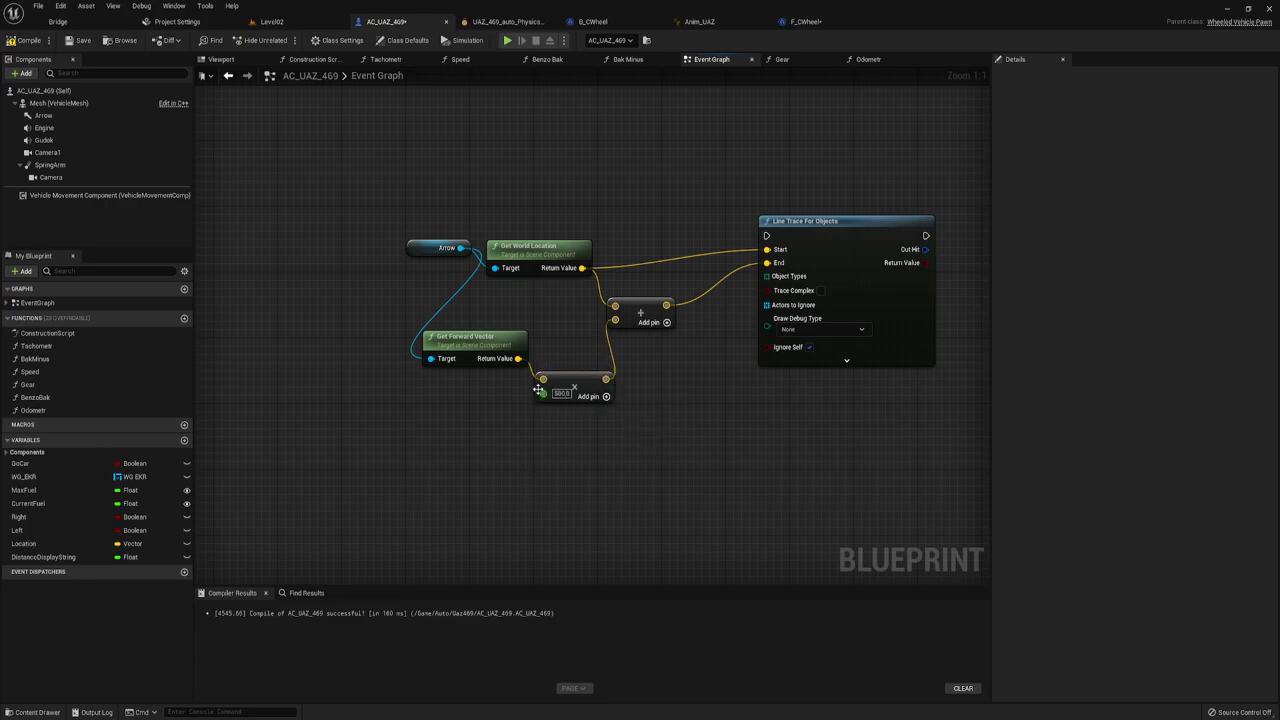
# - Disconnect and delete the trial Multiply node, leaving the Add node's second input unwired
pyautogui.moveTo(366, 170); pyautogui.dragTo(675, 410)
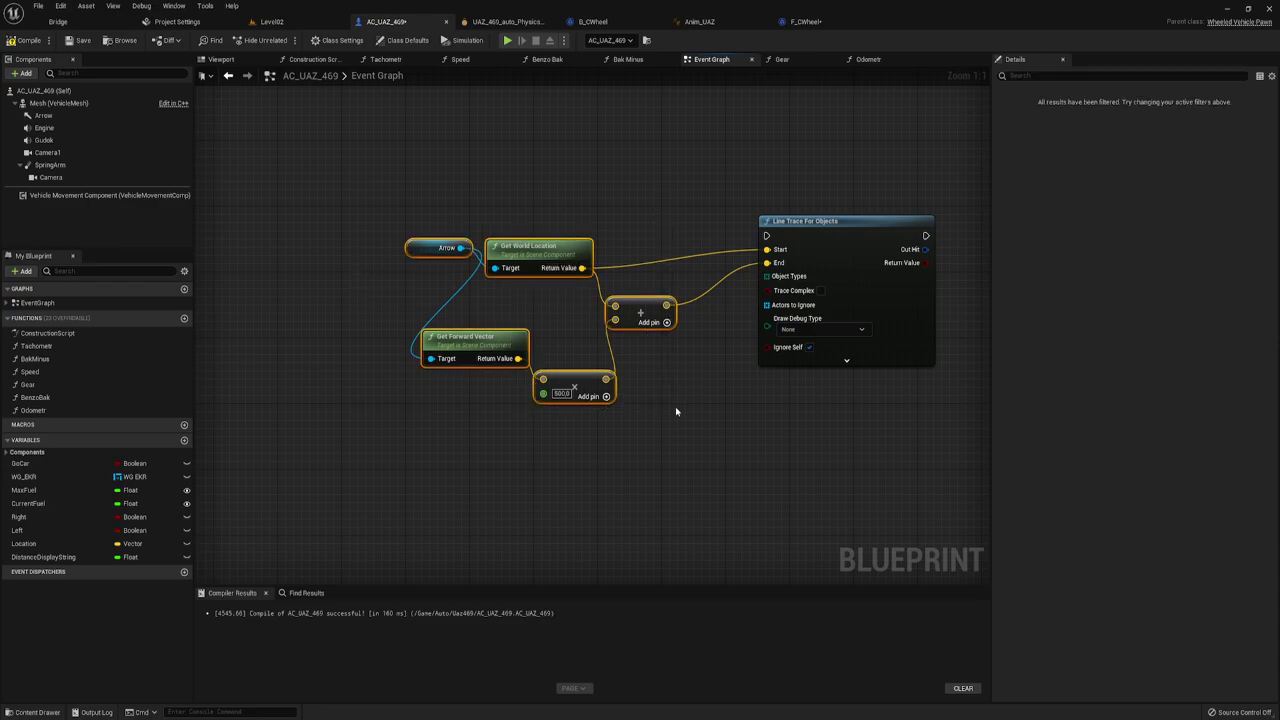
pyautogui.click(632, 382)
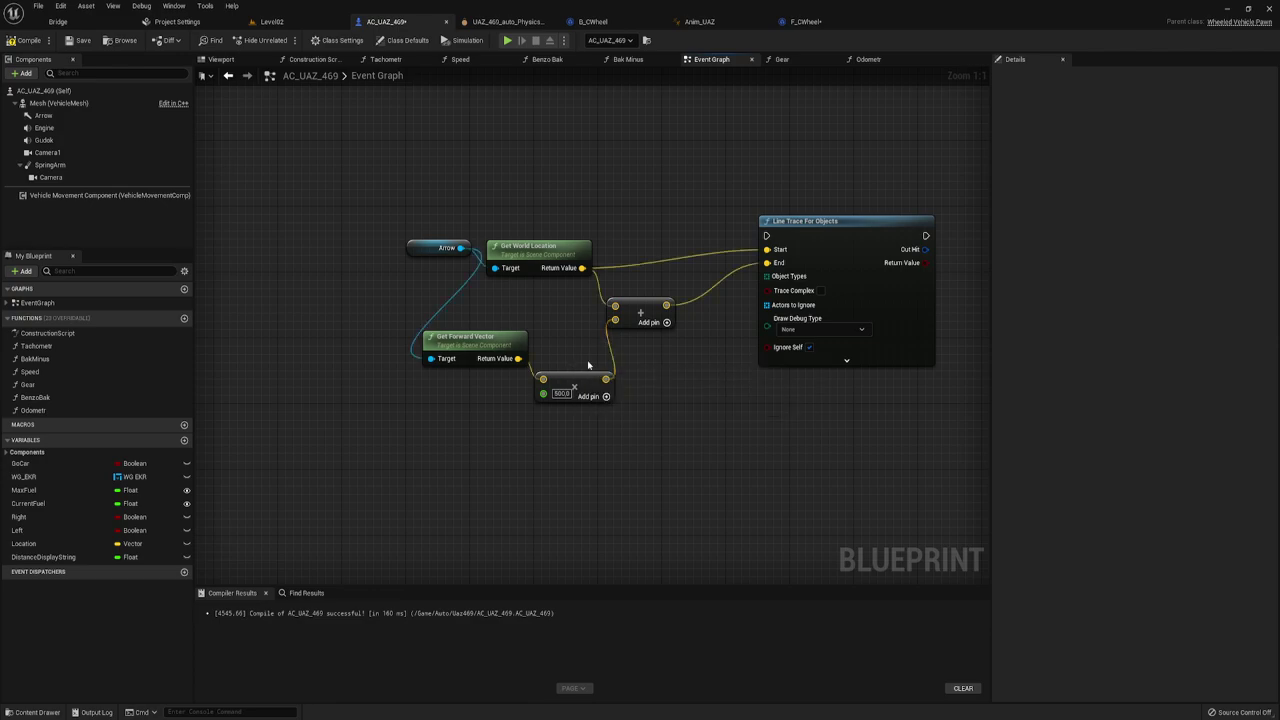
pyautogui.keyDown('alt'); pyautogui.click(611, 350); pyautogui.keyUp('alt')
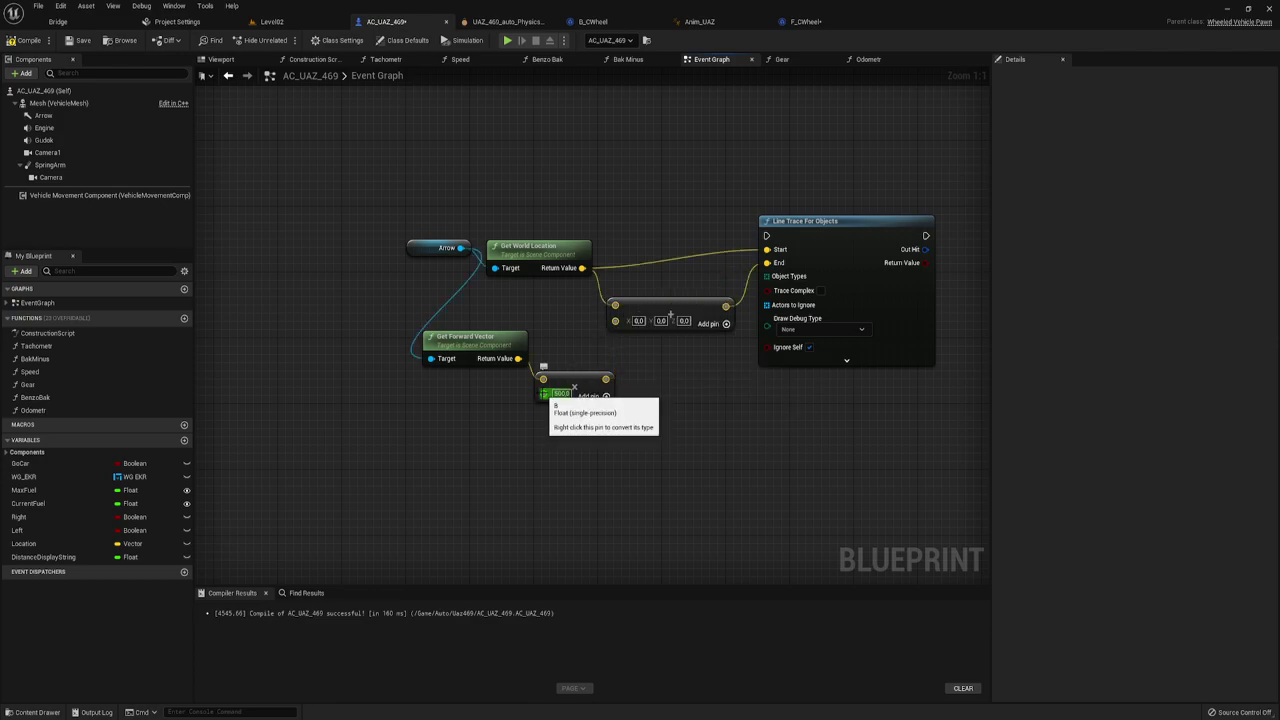
pyautogui.click(560, 376)
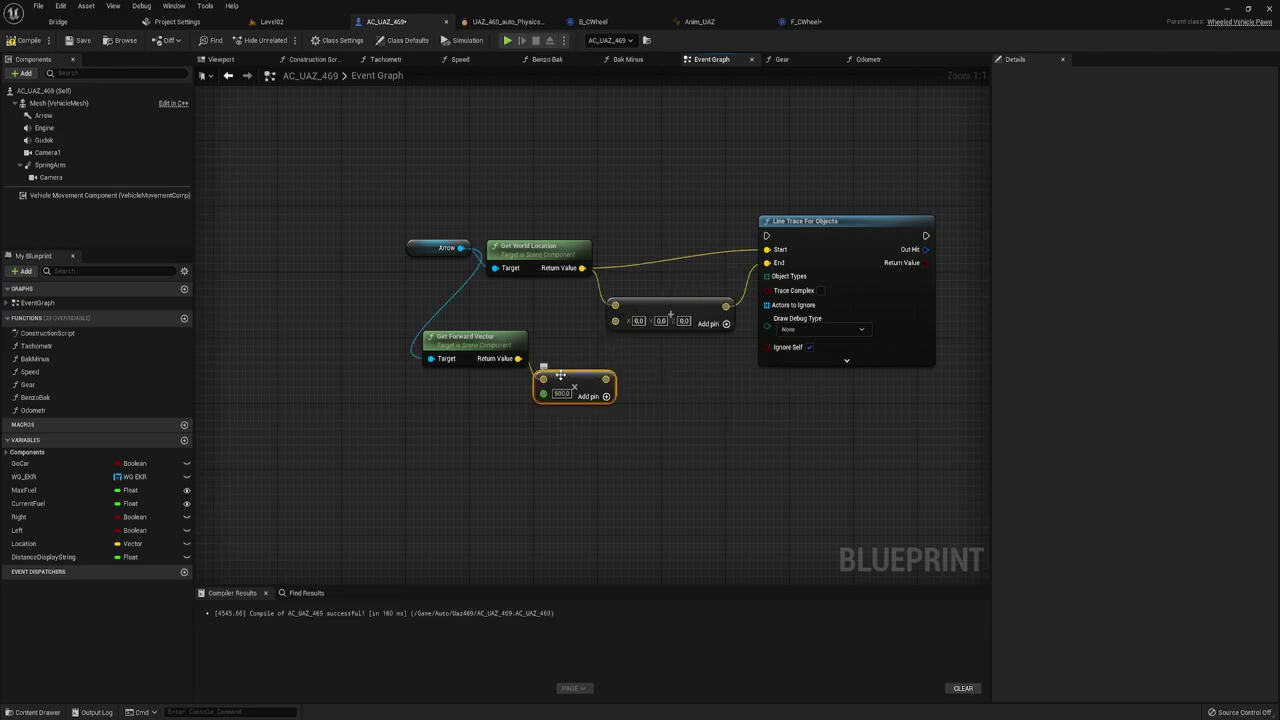
pyautogui.press('Delete')
pyautogui.moveTo(518, 358); pyautogui.dragTo(557, 399)
# - Add a new vector Multiply from Get Forward Vector with its B pin converted to float
pyautogui.write('+')
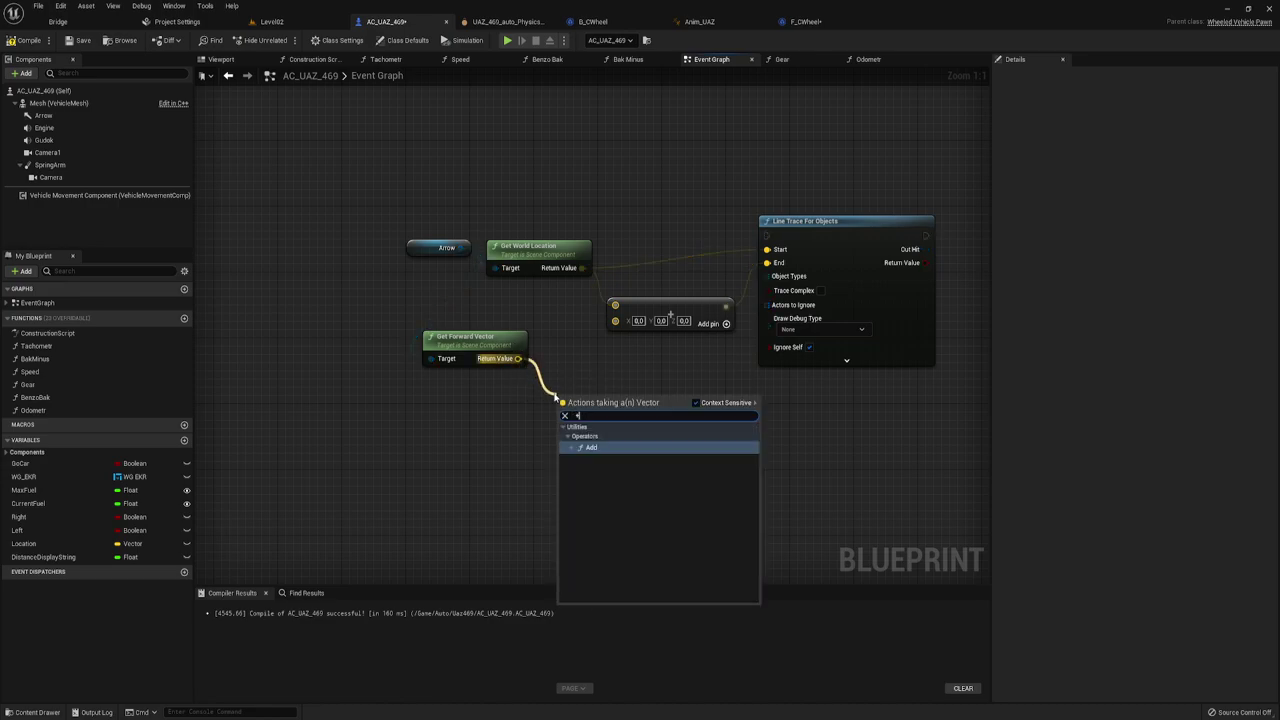
pyautogui.press('BackSpace')
pyautogui.write('*')
pyautogui.click(596, 447)
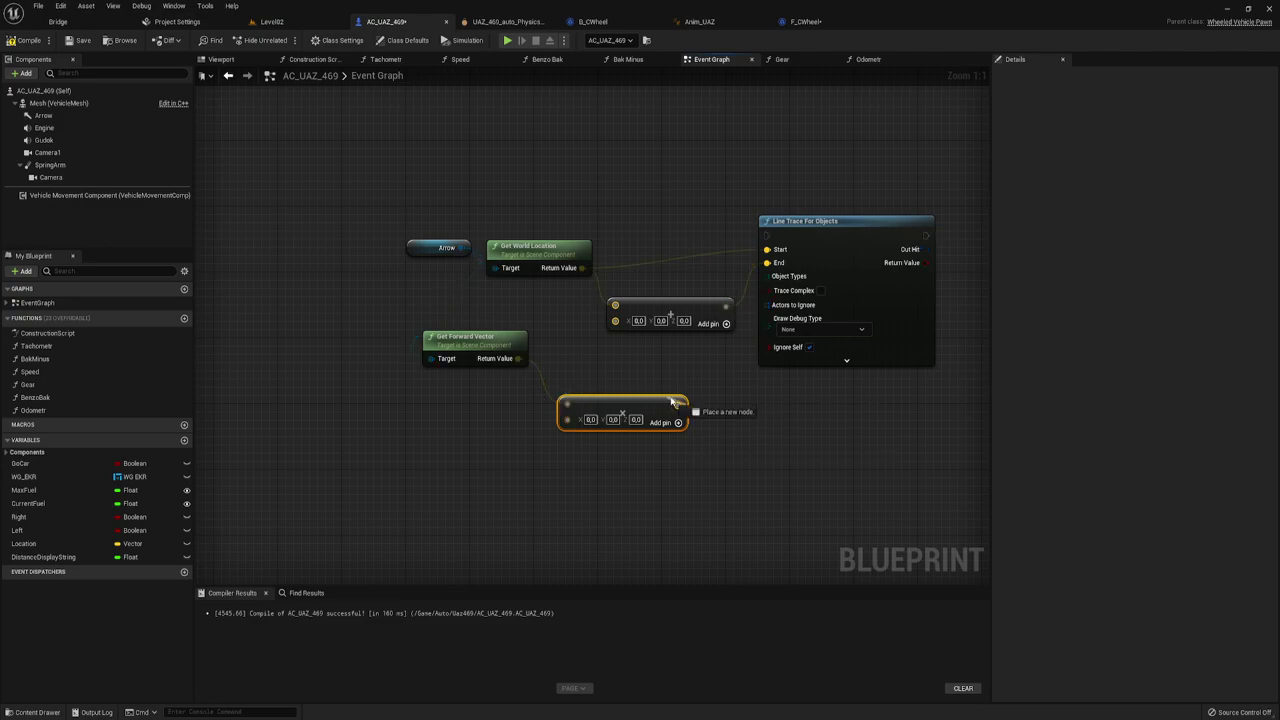
pyautogui.moveTo(670, 401); pyautogui.dragTo(670, 402)
pyautogui.rightClick(568, 420)
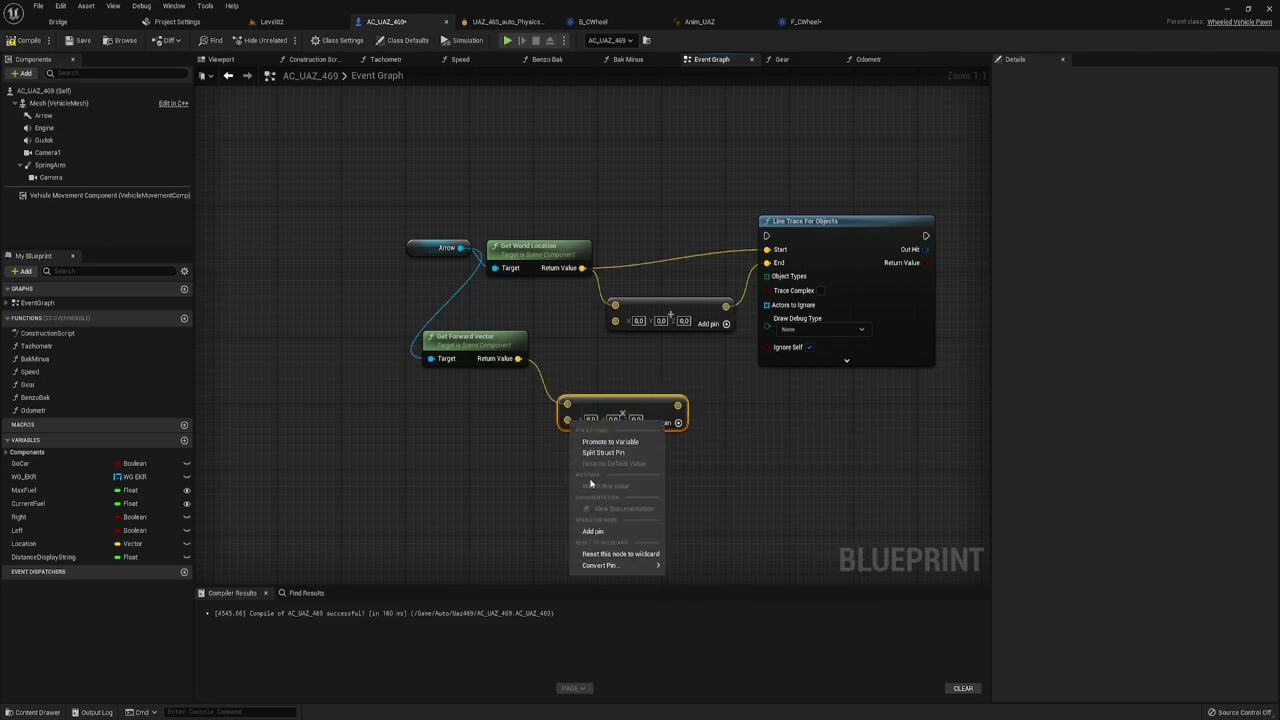
pyautogui.moveTo(602, 566)
pyautogui.click(700, 580)
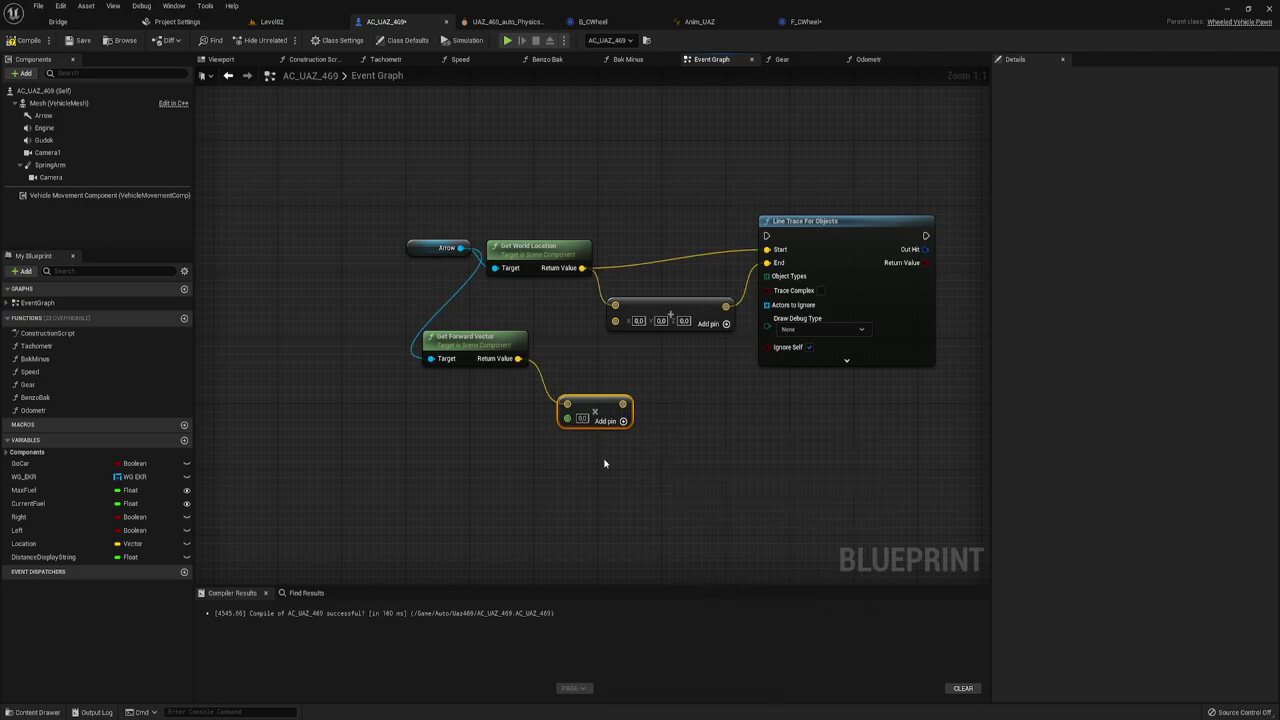
# - Enter the multiplier value and wire the Multiply output into the Add node's second input
pyautogui.moveTo(623, 404); pyautogui.dragTo(616, 322)
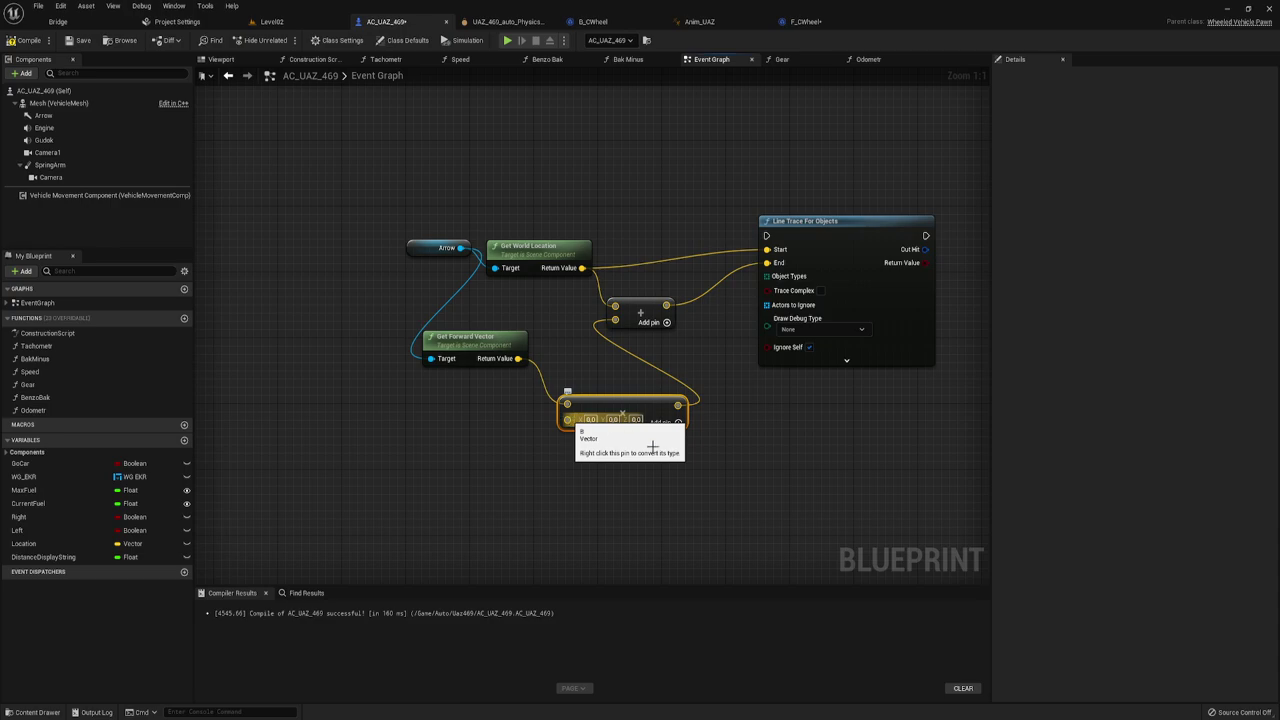
pyautogui.hotkey('ctrl', 'z')
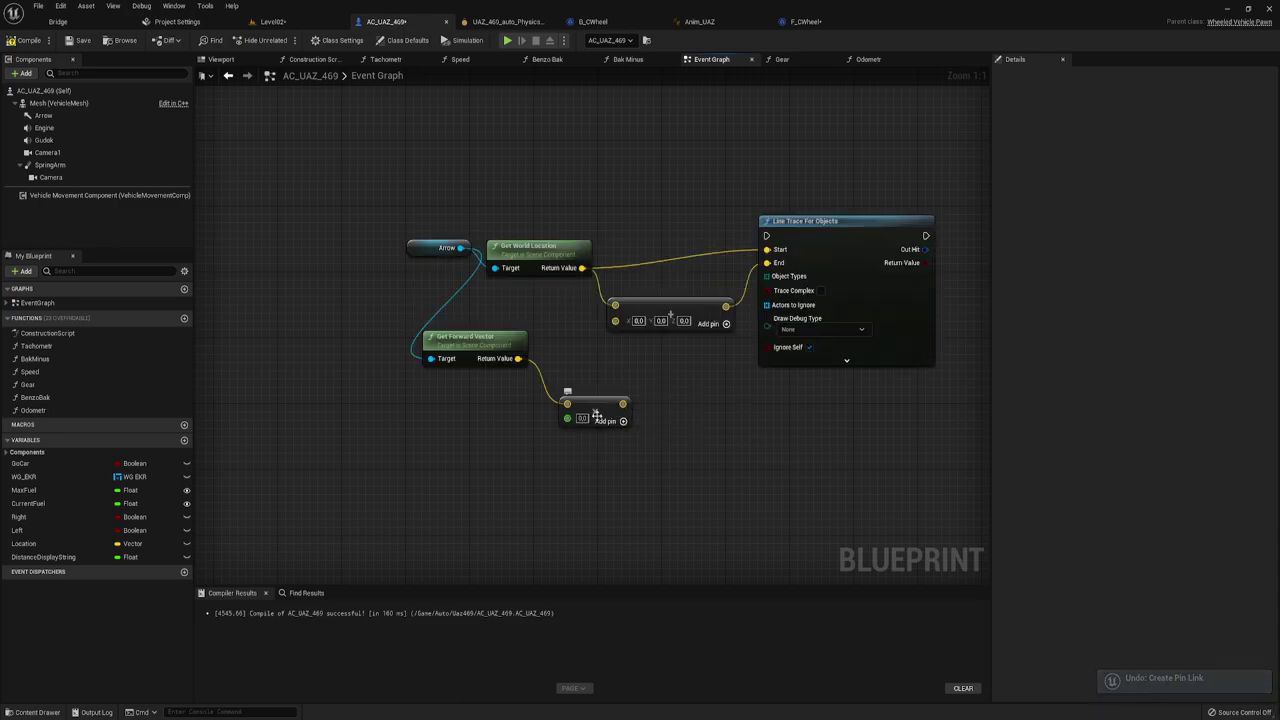
pyautogui.click(581, 418)
pyautogui.write('10')
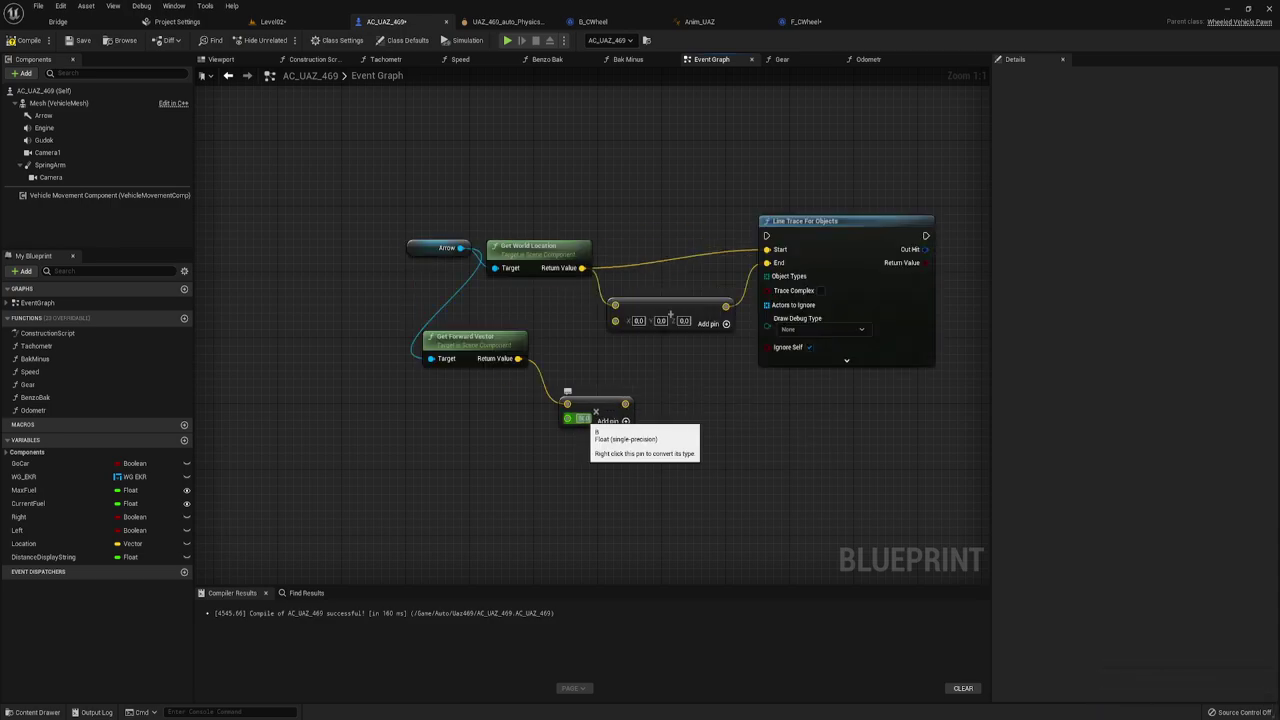
pyautogui.moveTo(625, 403); pyautogui.dragTo(615, 321)
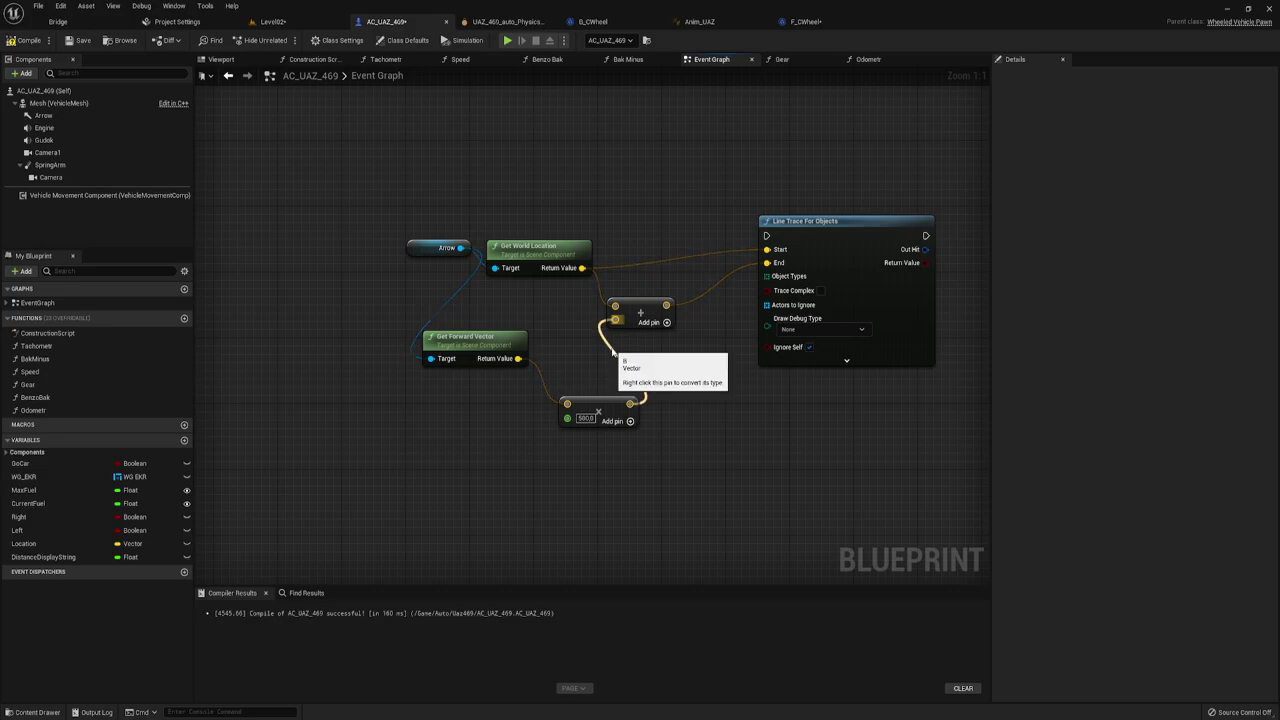
# - Rearrange the Add, Multiply and Get Forward Vector nodes, then select the whole line-trace group
pyautogui.moveTo(643, 312); pyautogui.dragTo(698, 305)
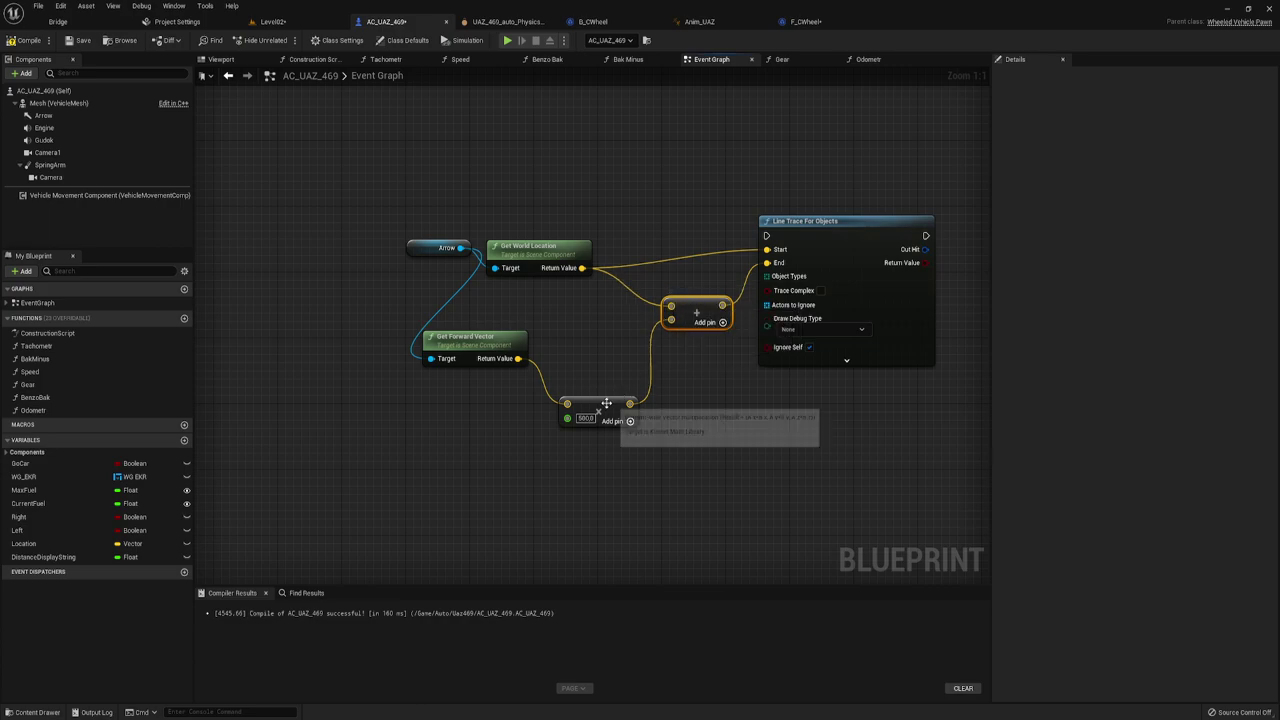
pyautogui.moveTo(606, 404); pyautogui.dragTo(608, 354)
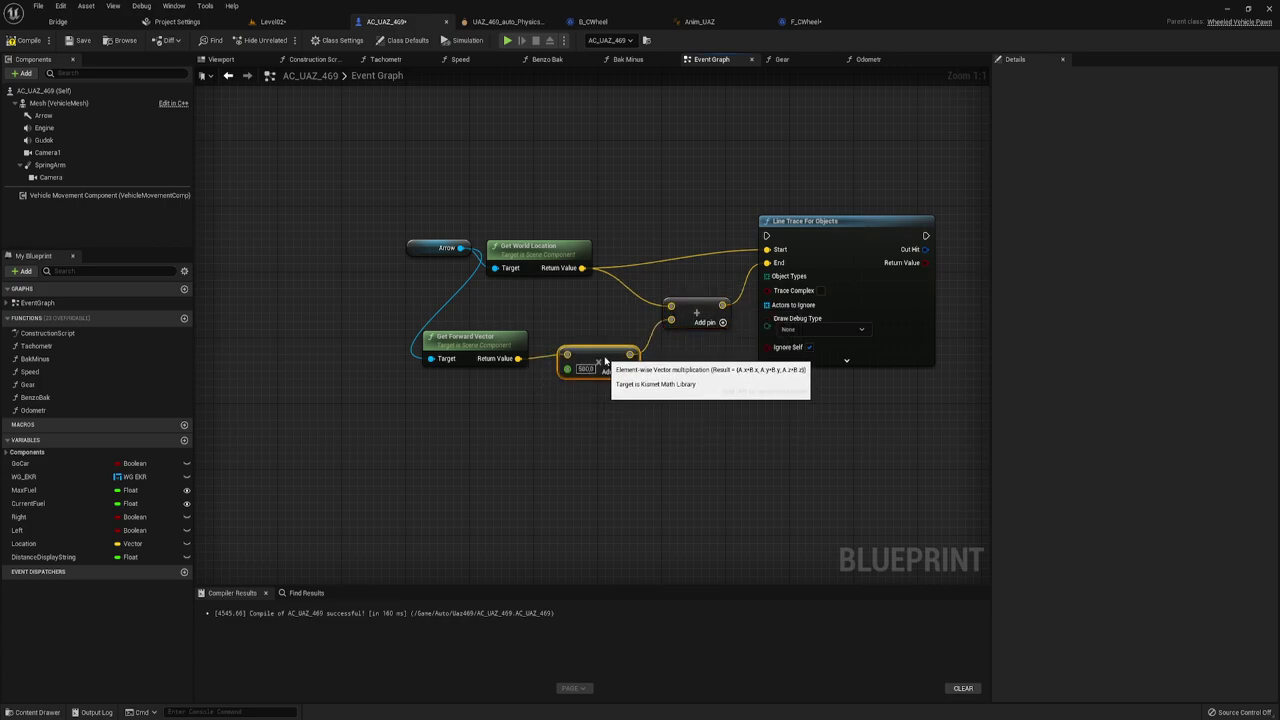
pyautogui.moveTo(397, 386); pyautogui.dragTo(645, 322)
pyautogui.moveTo(596, 357); pyautogui.dragTo(643, 349)
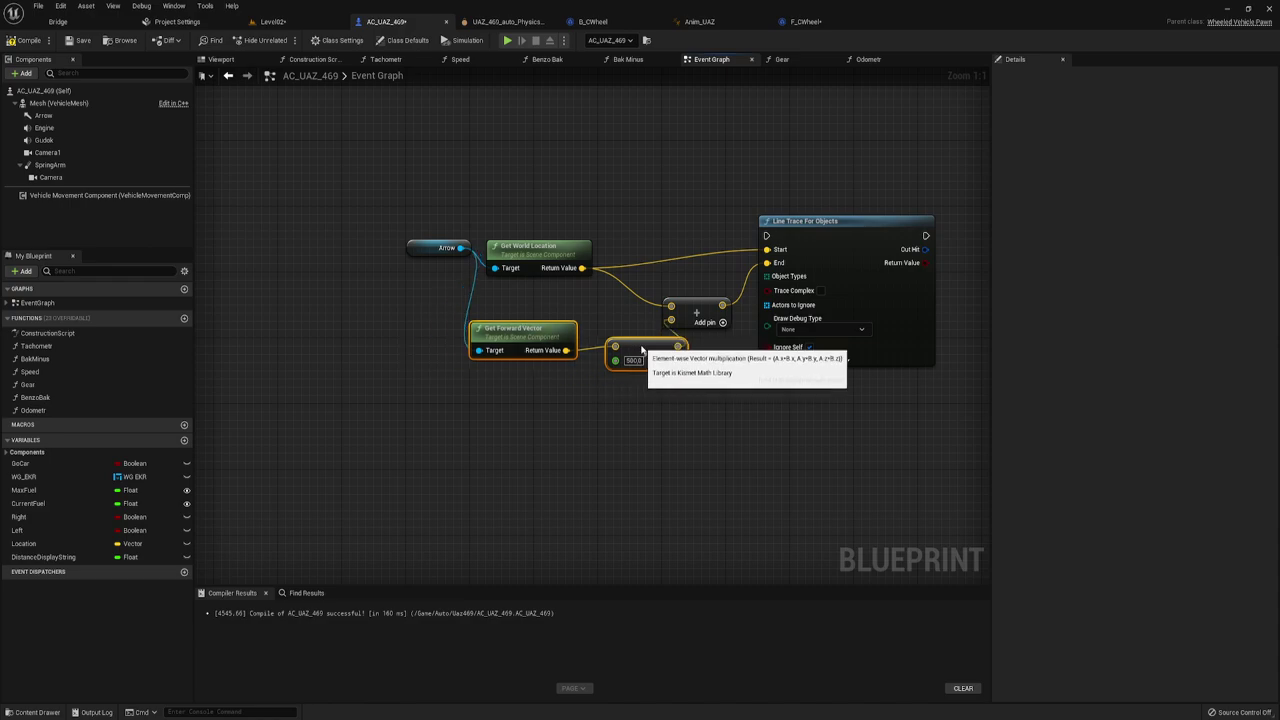
pyautogui.moveTo(546, 409); pyautogui.dragTo(463, 445, button='right')
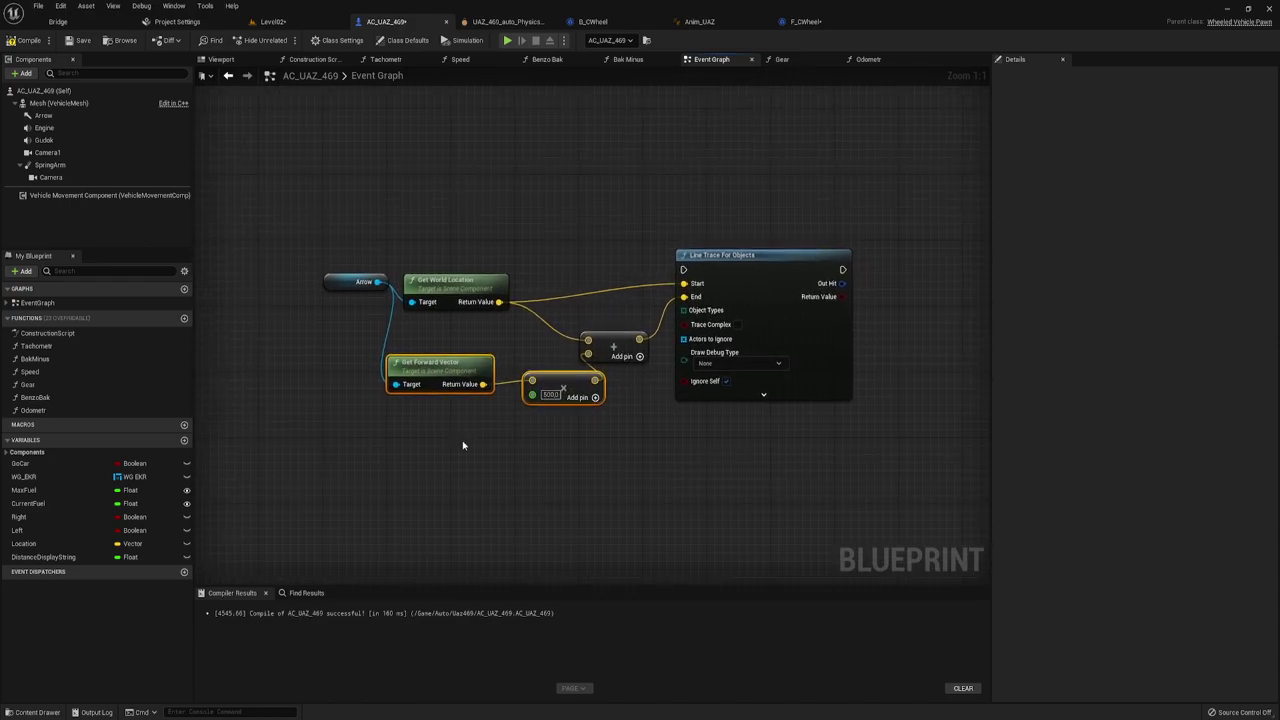
pyautogui.moveTo(320, 188); pyautogui.dragTo(687, 498)
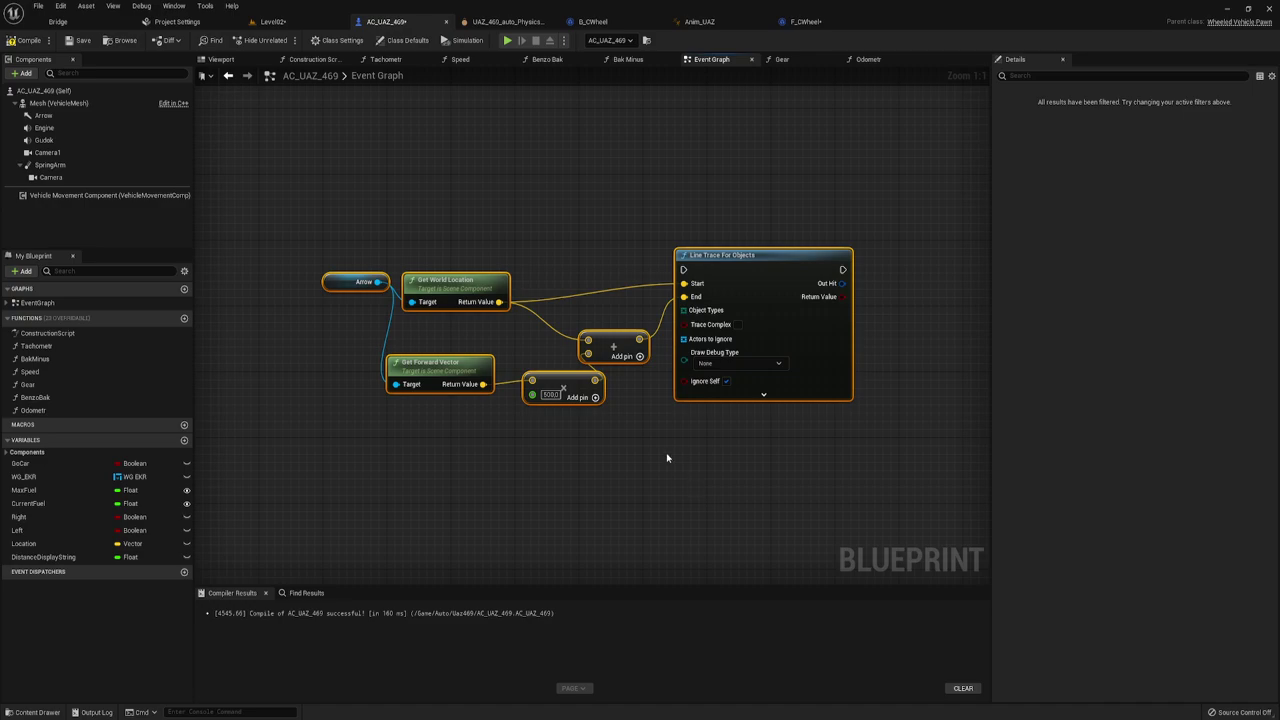
# - Delete the selected line-trace node group and reframe the remaining graph
pyautogui.press('Delete')
pyautogui.scroll(-6, 530, 326)
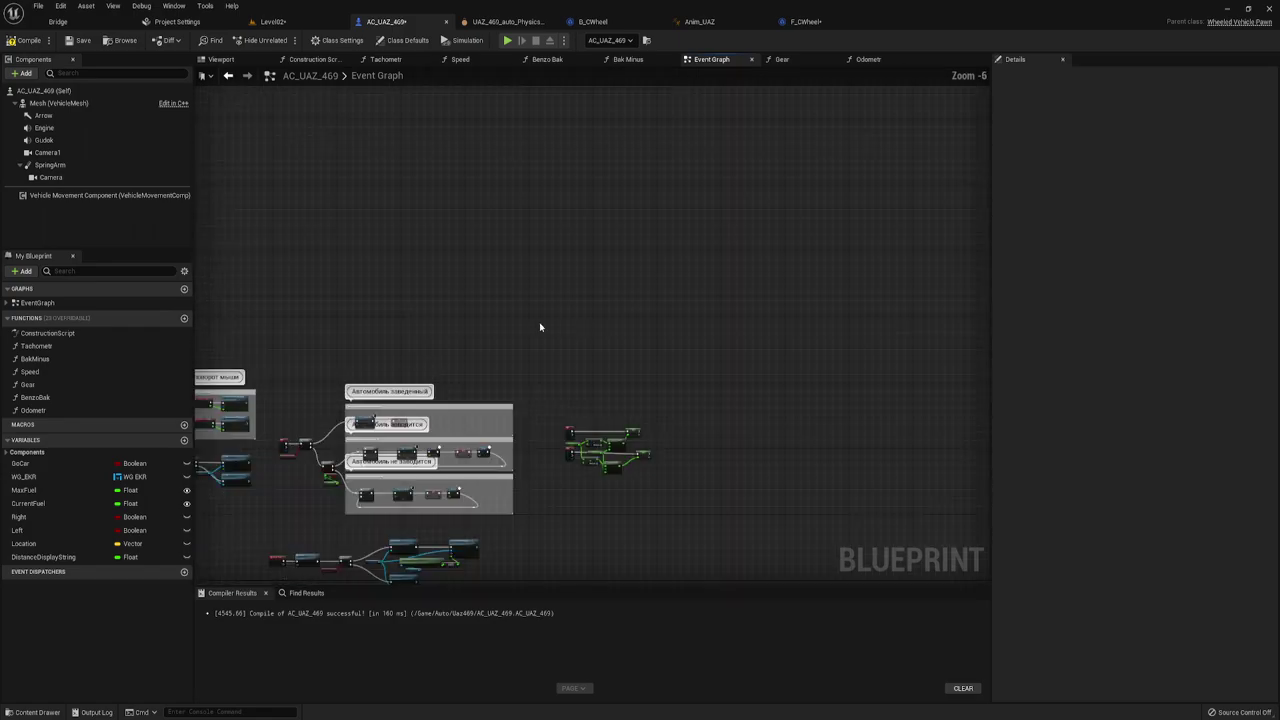
pyautogui.moveTo(509, 355)
pyautogui.mouseDown(button='right')
pyautogui.moveTo(654, 395)
pyautogui.moveTo(688, 358)
pyautogui.mouseUp(button='right')
pyautogui.moveTo(731, 305); pyautogui.dragTo(644, 385, button='right')
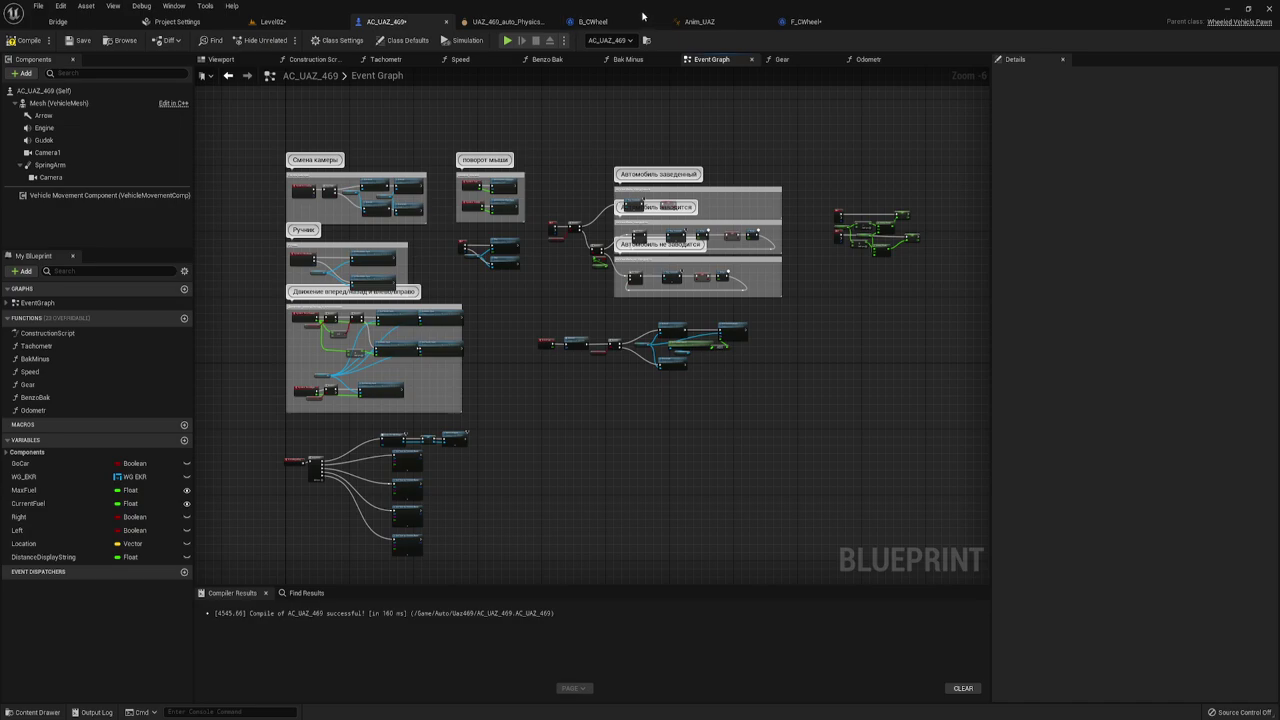
# - Close the Anim_UAZ, F_CWheel and B_CWheel editor tabs
pyautogui.click(763, 21)
pyautogui.click(763, 21)
pyautogui.click(660, 24)
# - Close the UAZ_469_auto_PhysicsAsset editor and return to Level02
pyautogui.click(540, 24)
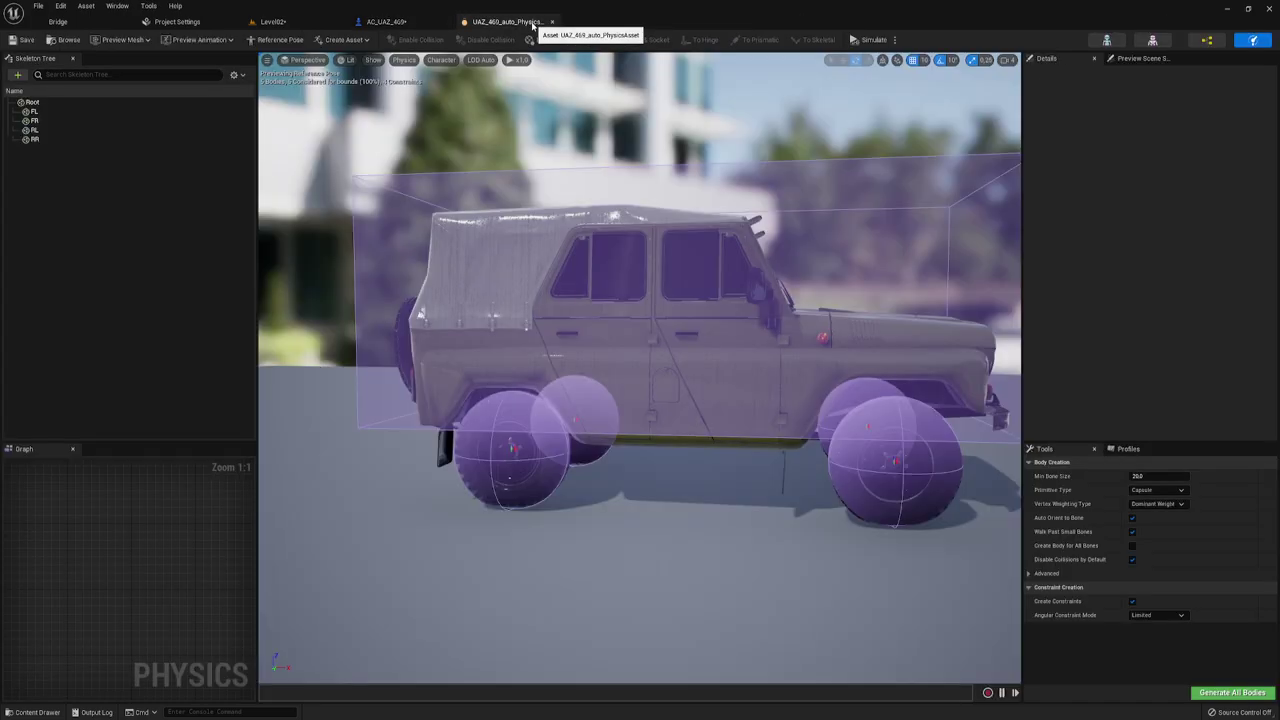
pyautogui.click(556, 22)
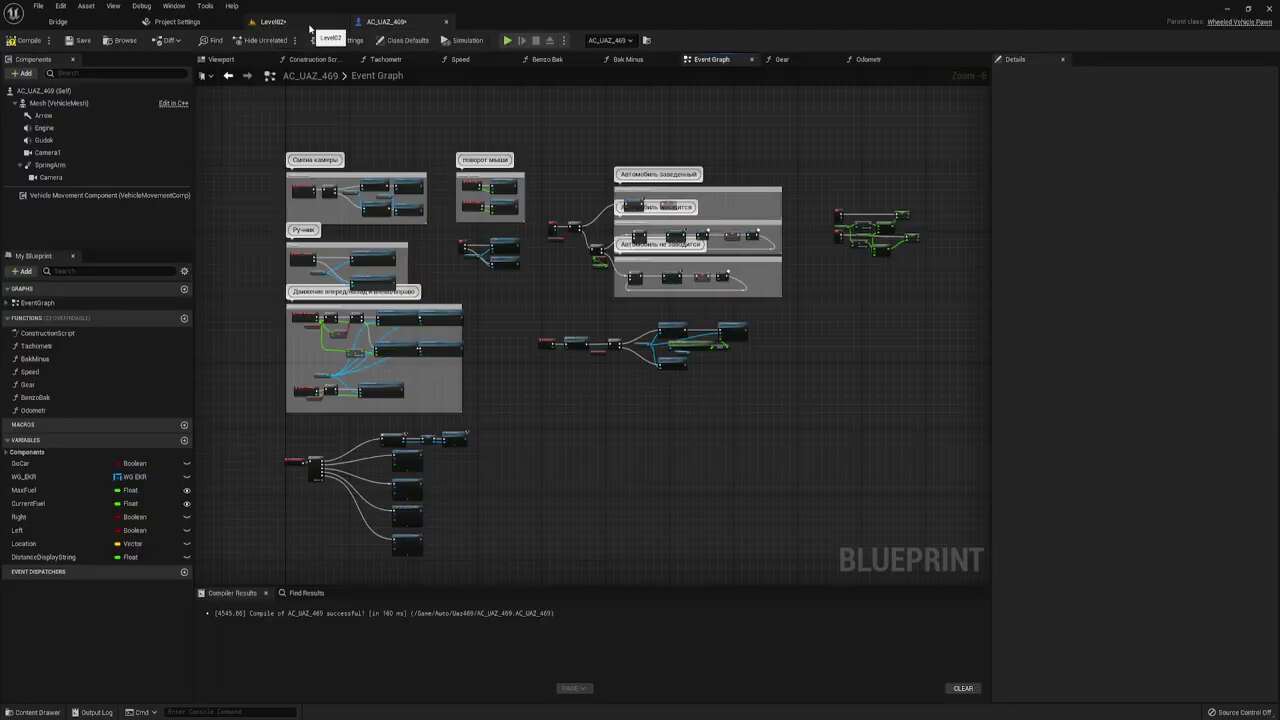
pyautogui.click(272, 22)
# - Browse the Content Browser's new-asset submenus in the vehicle folder
pyautogui.click(673, 632)
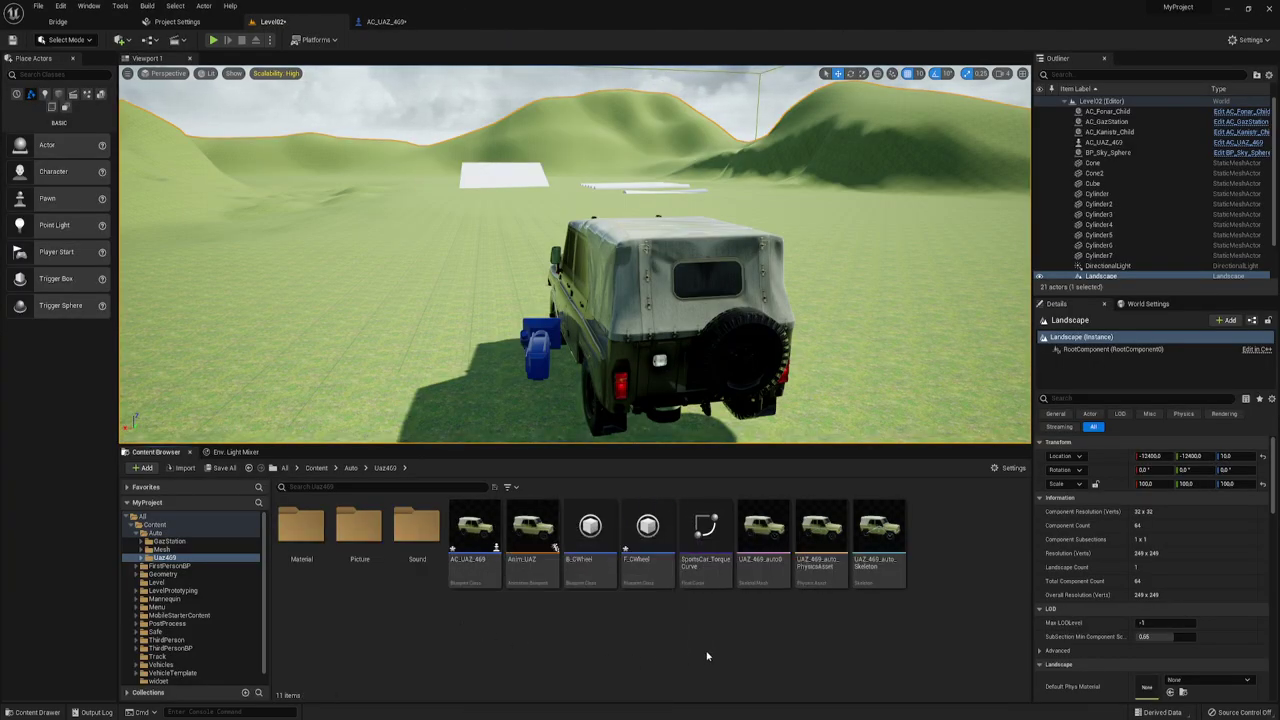
pyautogui.rightClick(706, 614)
pyautogui.moveTo(745, 585)
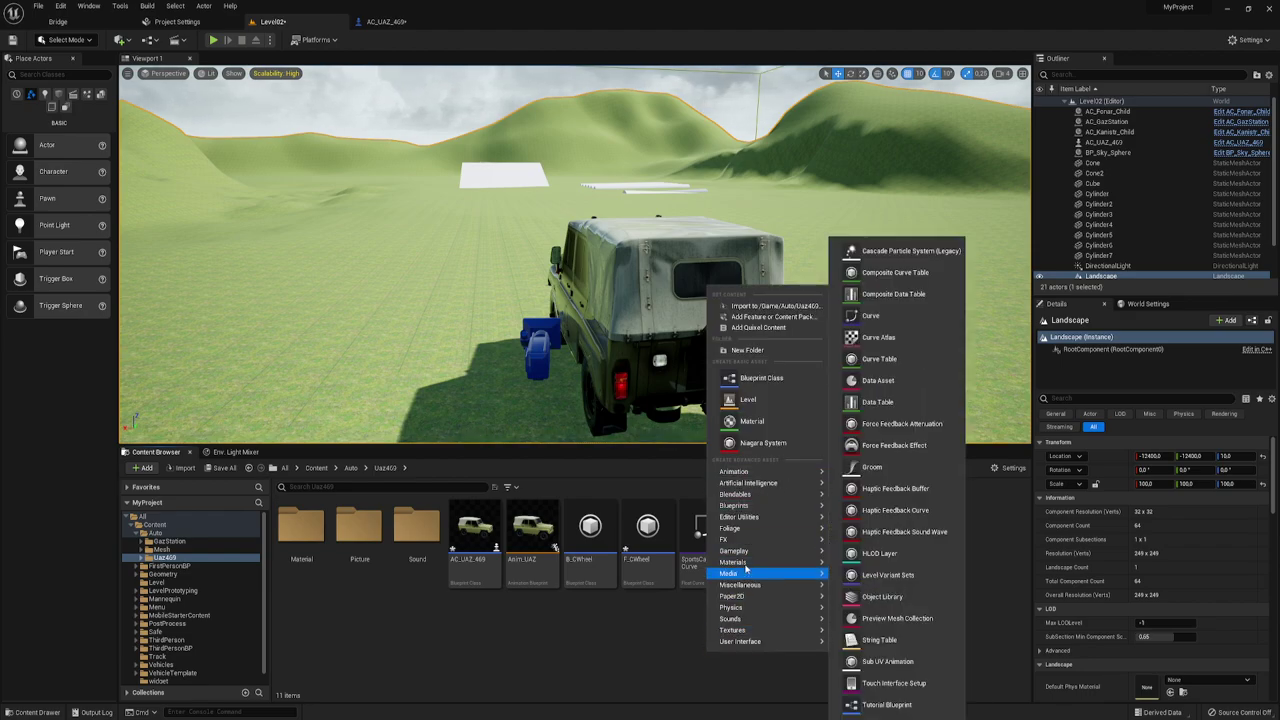
pyautogui.moveTo(768, 471)
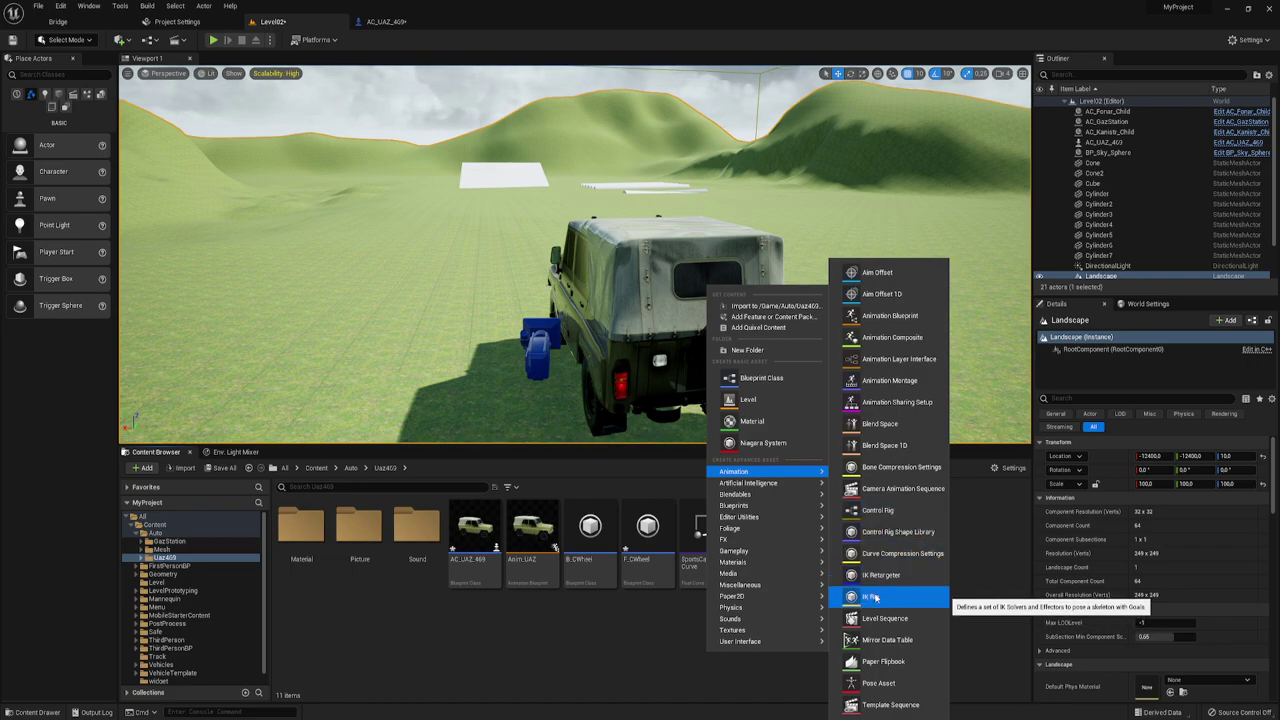
pyautogui.moveTo(745, 540)
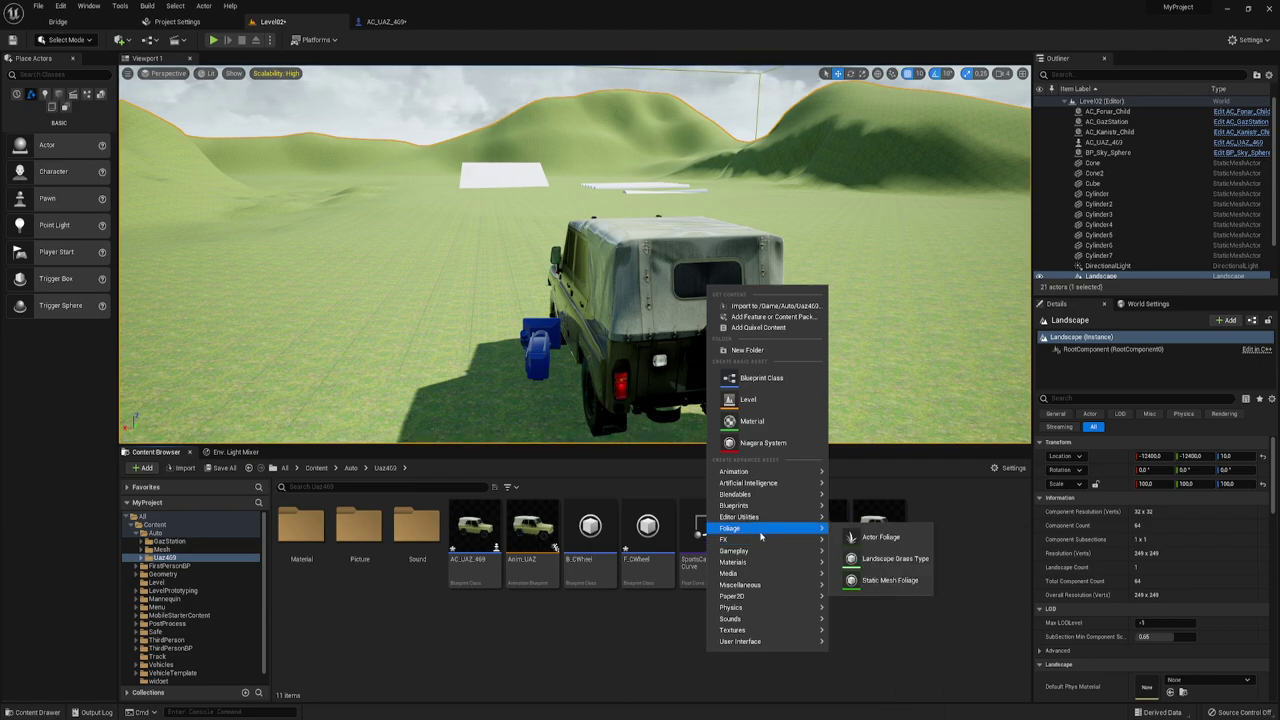
pyautogui.moveTo(767, 510)
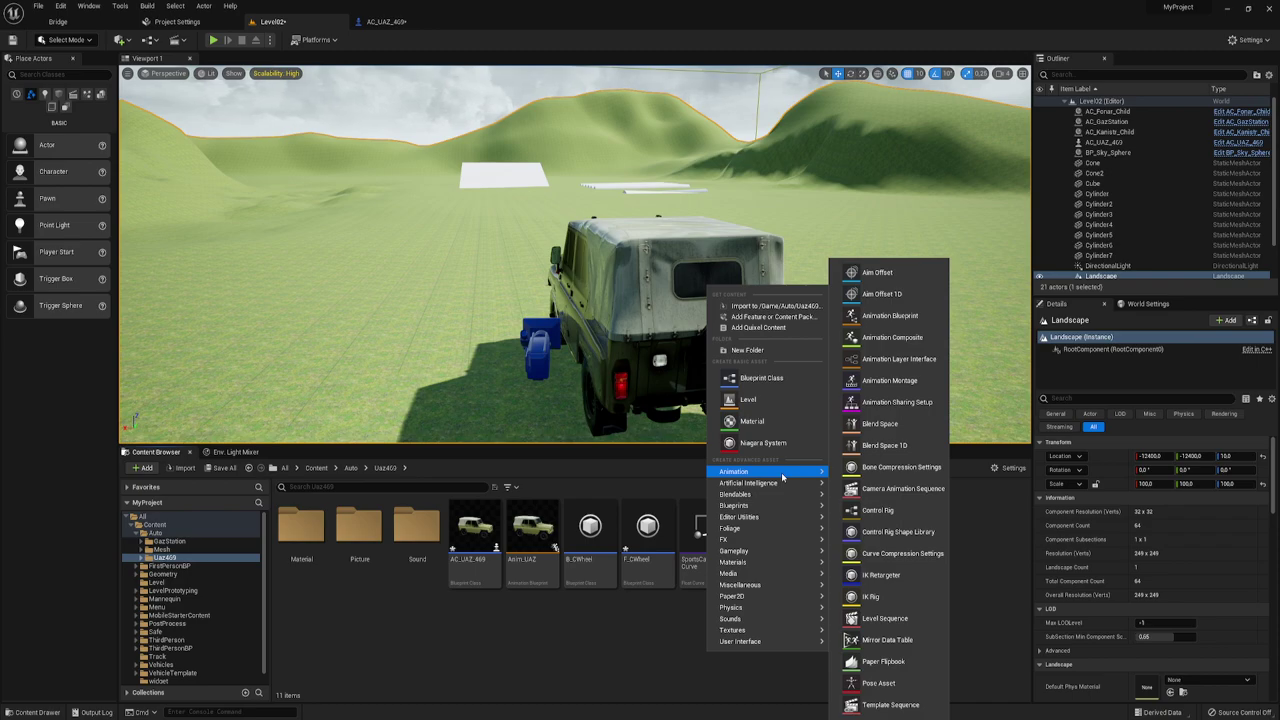
pyautogui.moveTo(764, 561)
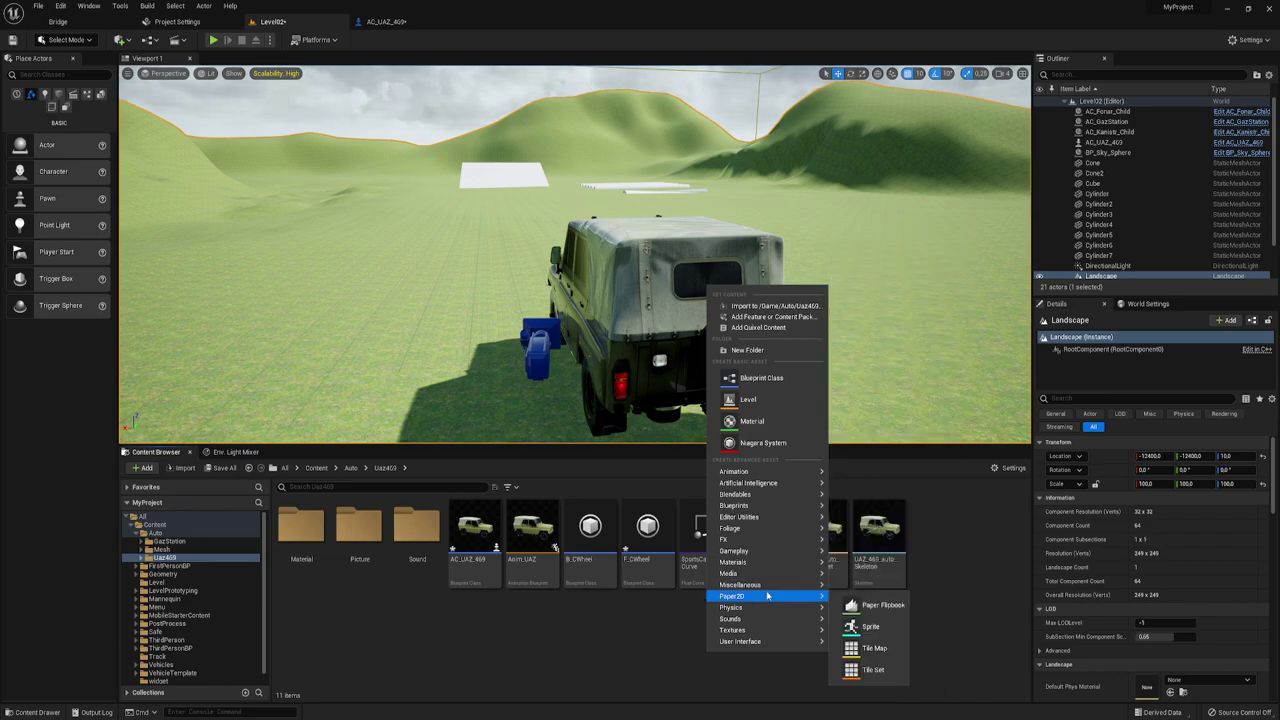
pyautogui.moveTo(752, 632)
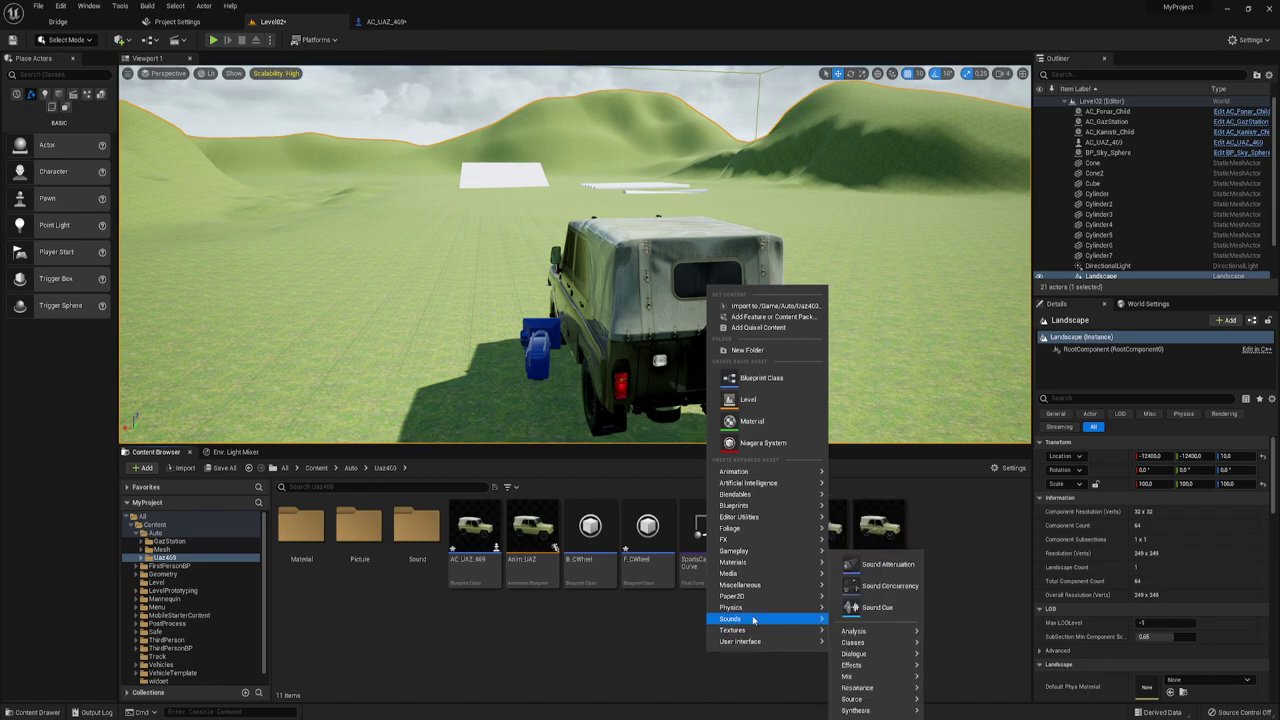
# - Look through a few more asset categories, then dismiss the list without creating anything
pyautogui.moveTo(869, 680)
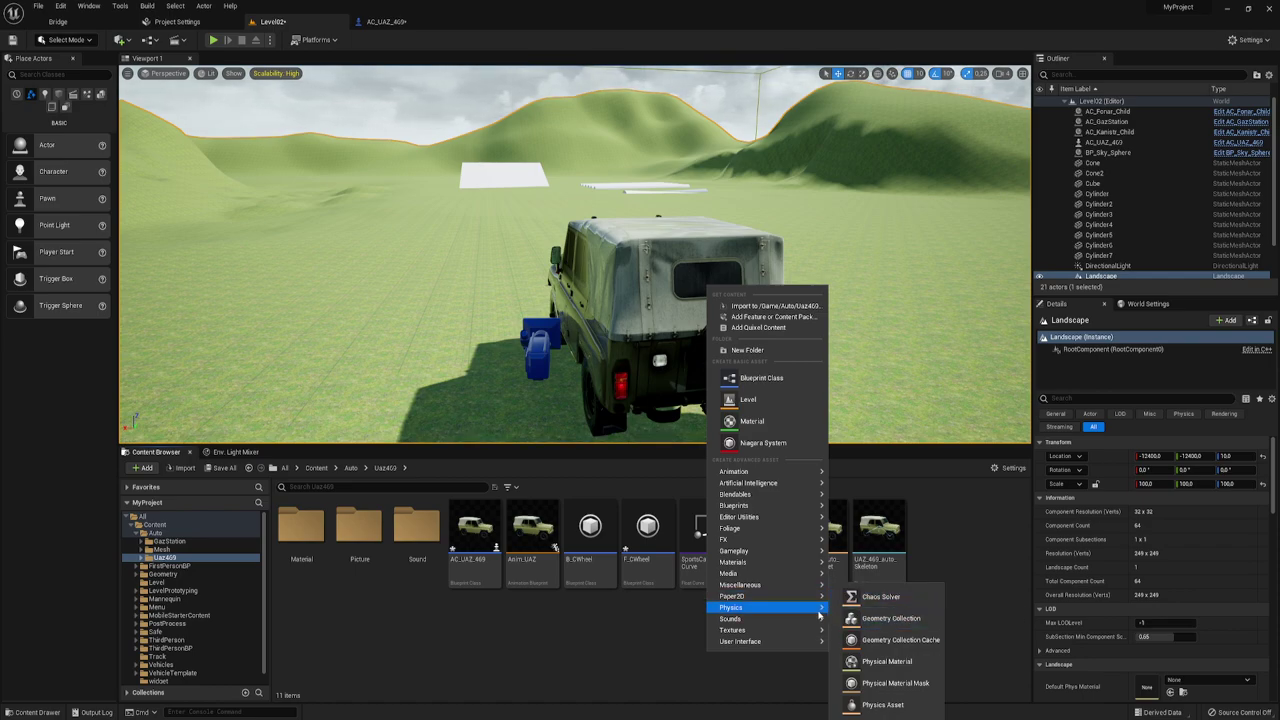
pyautogui.moveTo(760, 641)
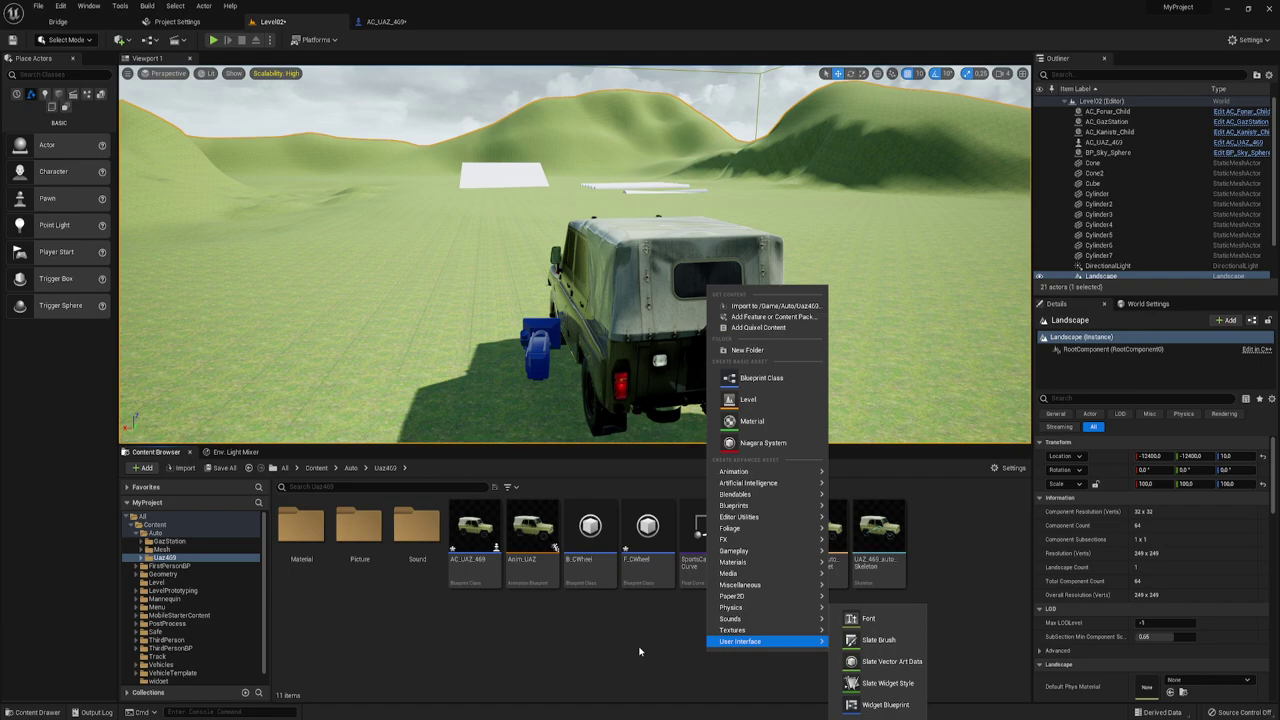
pyautogui.click(640, 652)
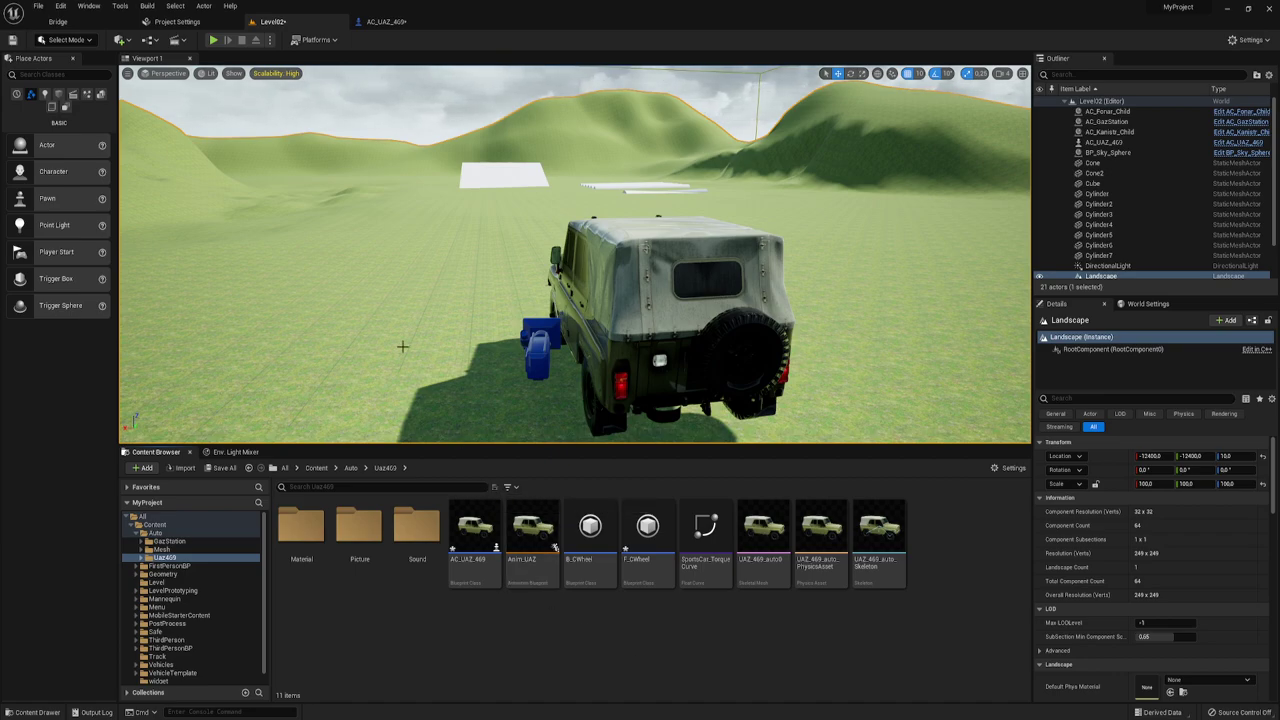
# - In AC_UAZ_469's BeginPlay area, move the Create WG EXR Widget, SET and Add to Viewport nodes slightly right
pyautogui.click(378, 14)
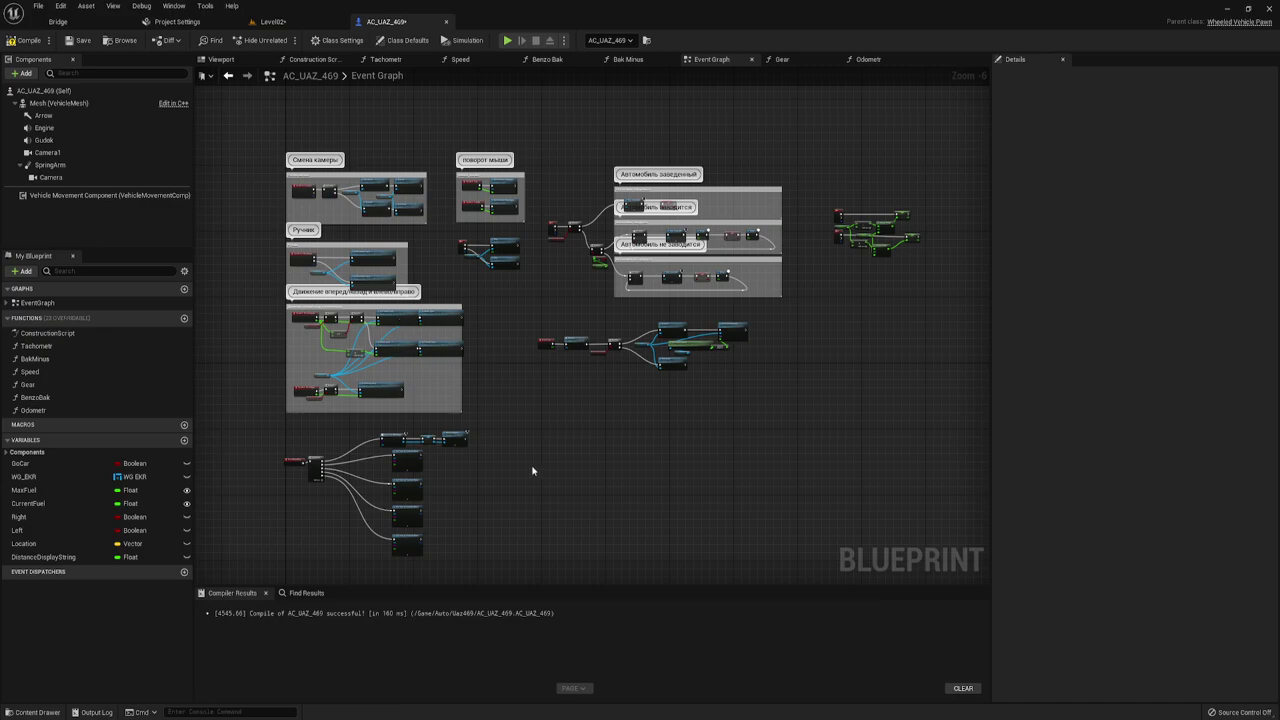
pyautogui.moveTo(532, 471); pyautogui.dragTo(626, 369, button='right')
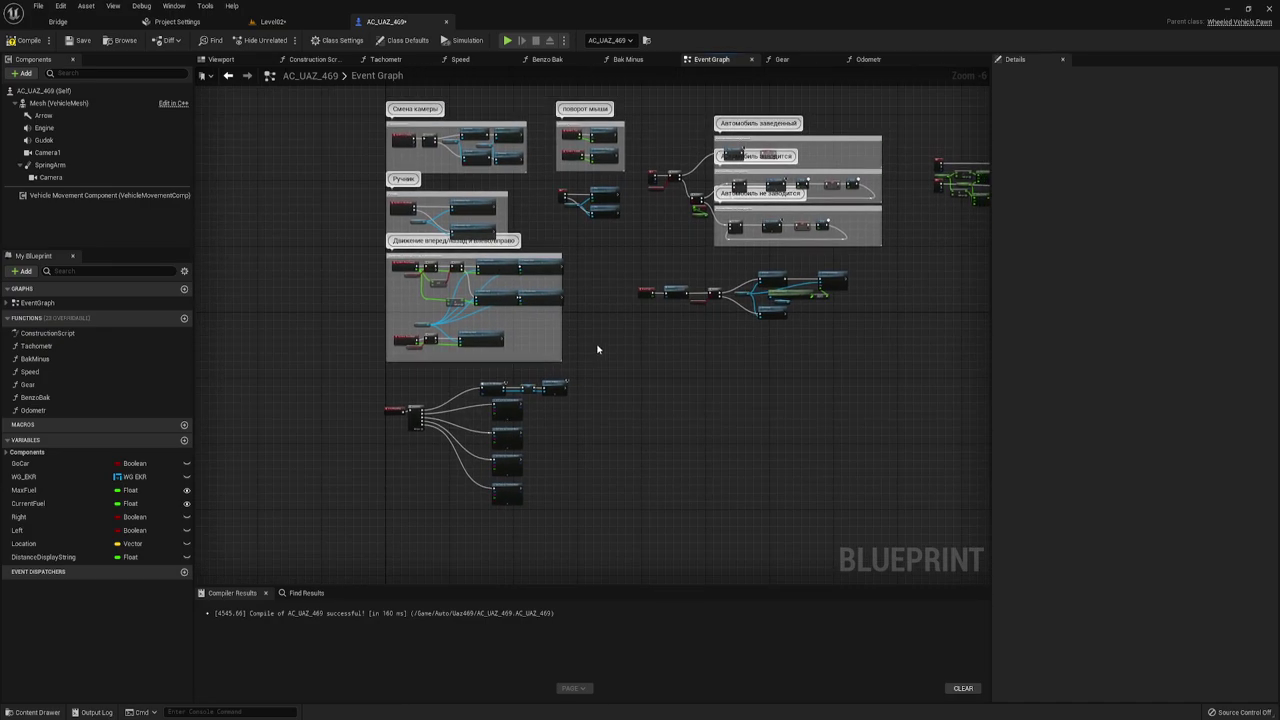
pyautogui.scroll(2, 597, 349)
pyautogui.scroll(1, 577, 349)
pyautogui.moveTo(715, 310); pyautogui.dragTo(770, 316, button='right')
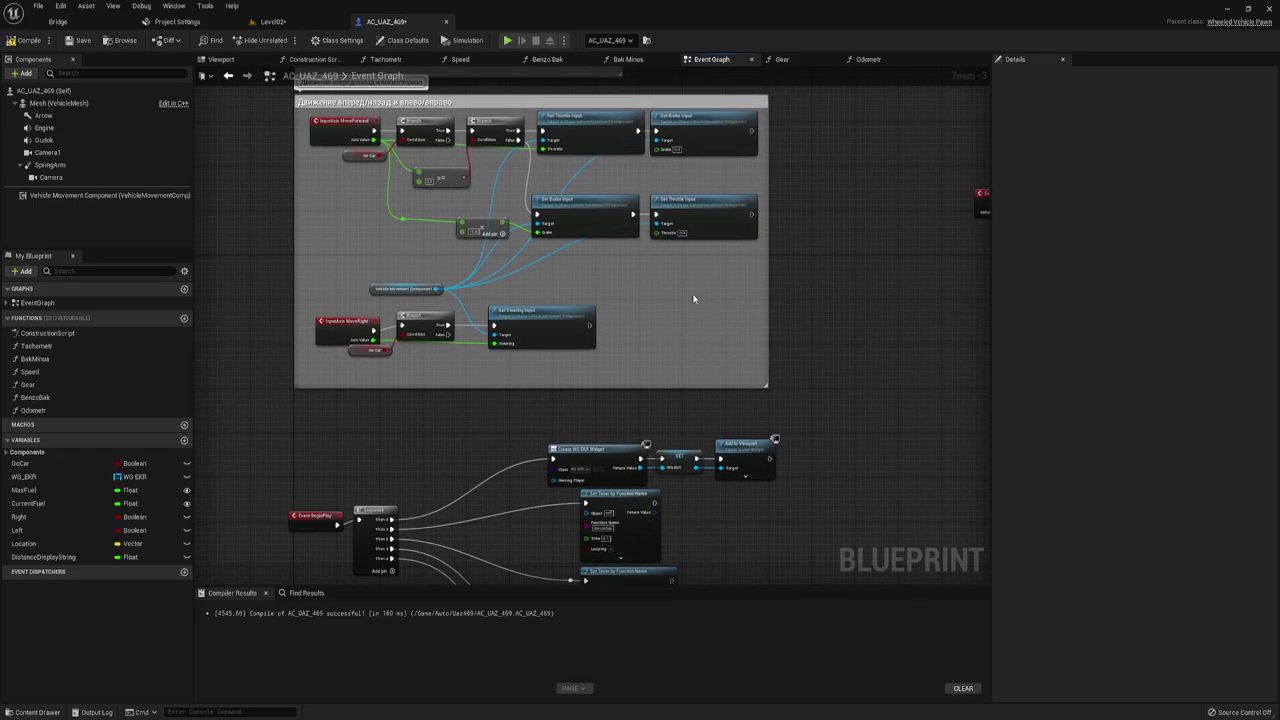
pyautogui.scroll(-2, 694, 298)
pyautogui.moveTo(694, 298)
pyautogui.mouseDown(button='right')
pyautogui.moveTo(581, 267)
pyautogui.moveTo(602, 229)
pyautogui.mouseUp(button='right')
pyautogui.scroll(3, 581, 267)
pyautogui.moveTo(597, 252); pyautogui.dragTo(776, 240)
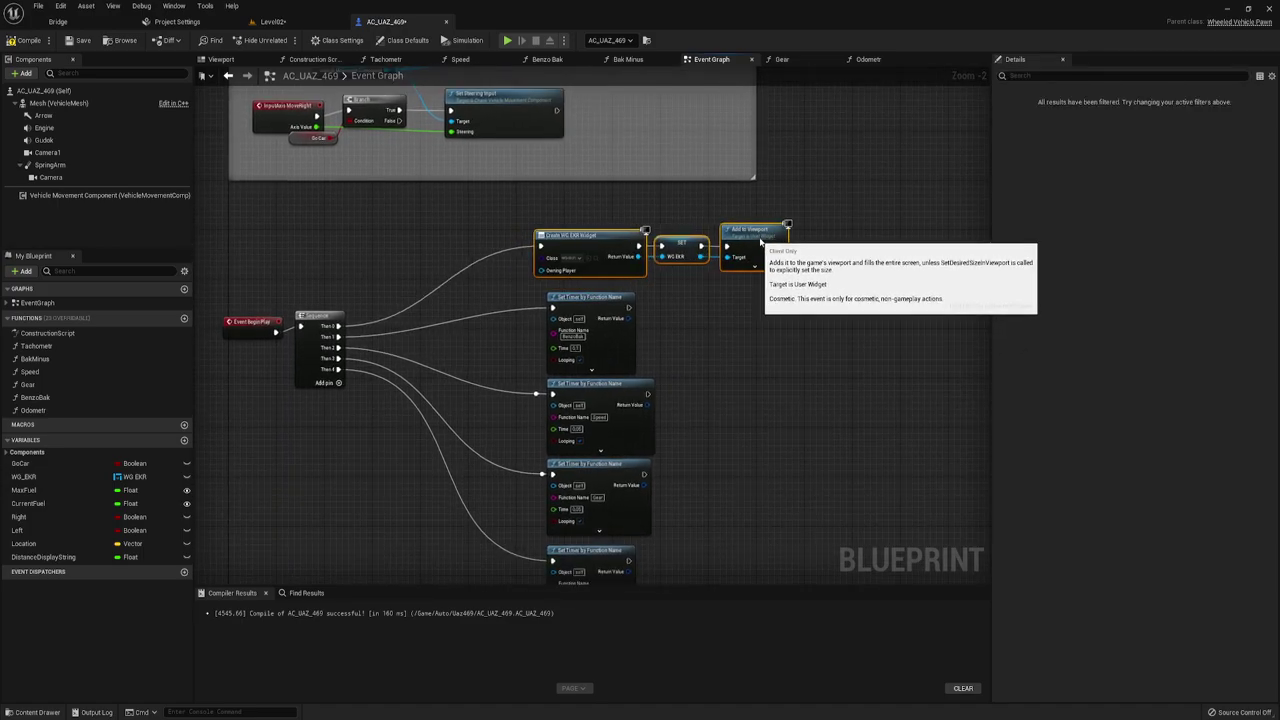
pyautogui.moveTo(696, 358); pyautogui.dragTo(708, 340, button='right')
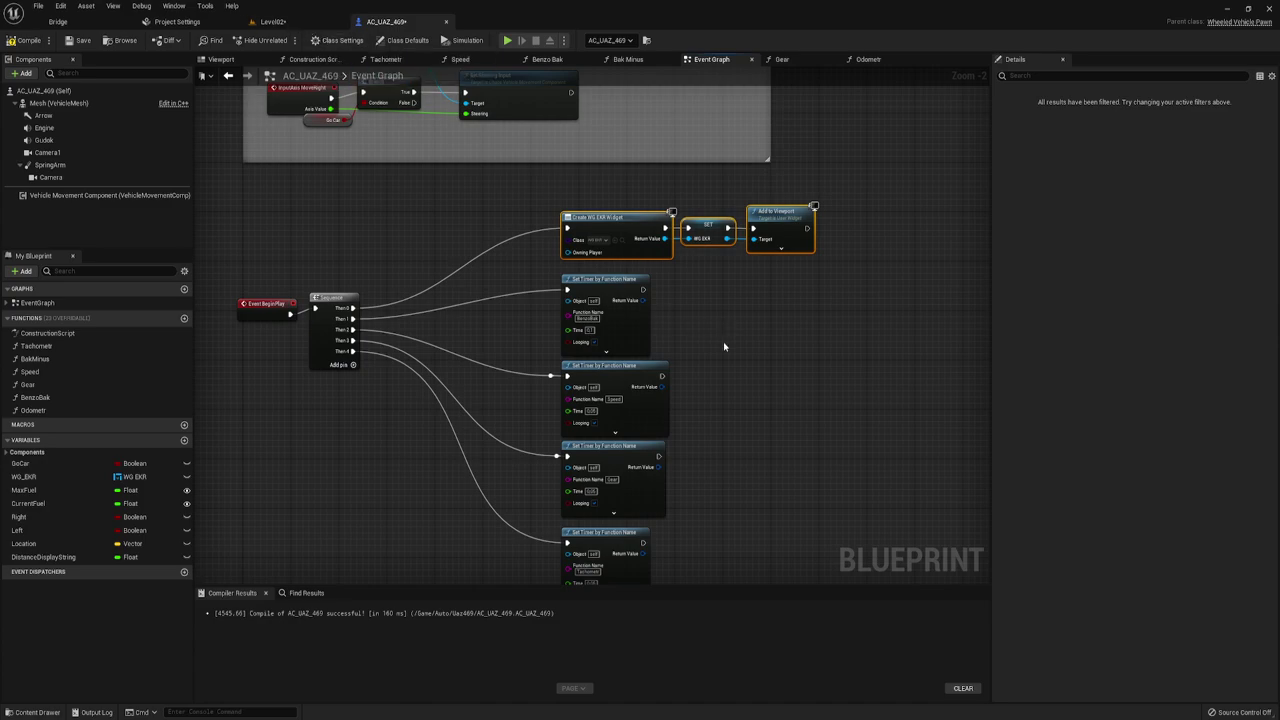
# - Set the UAZ car's Current Fuel to 1.0 in Level02 and launch a Play-in-Editor test
pyautogui.click(284, 23)
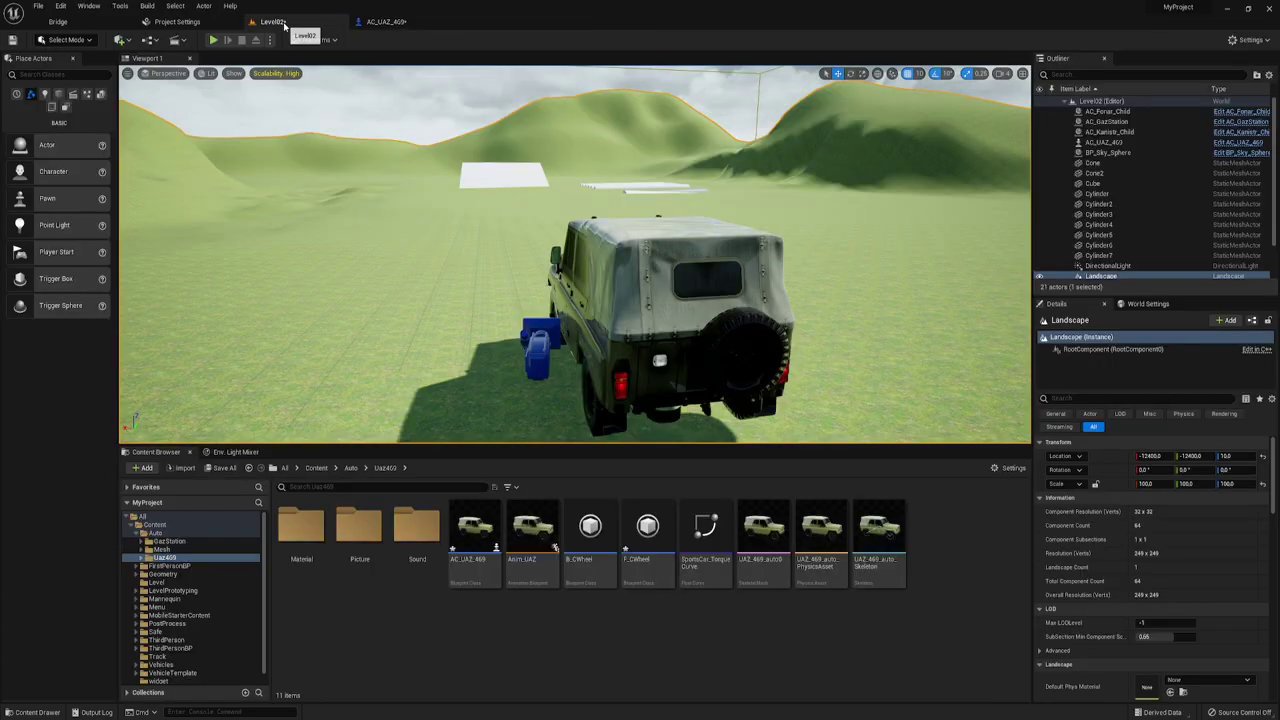
pyautogui.click(660, 290)
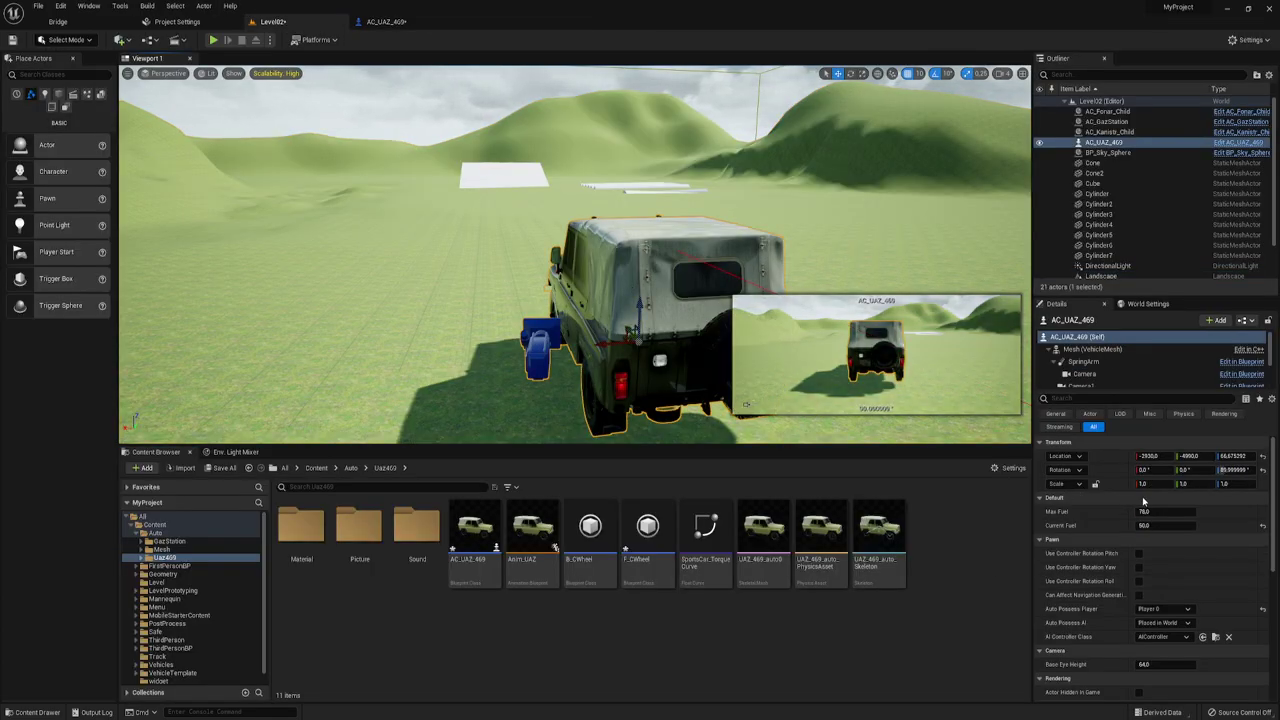
pyautogui.click(1160, 525)
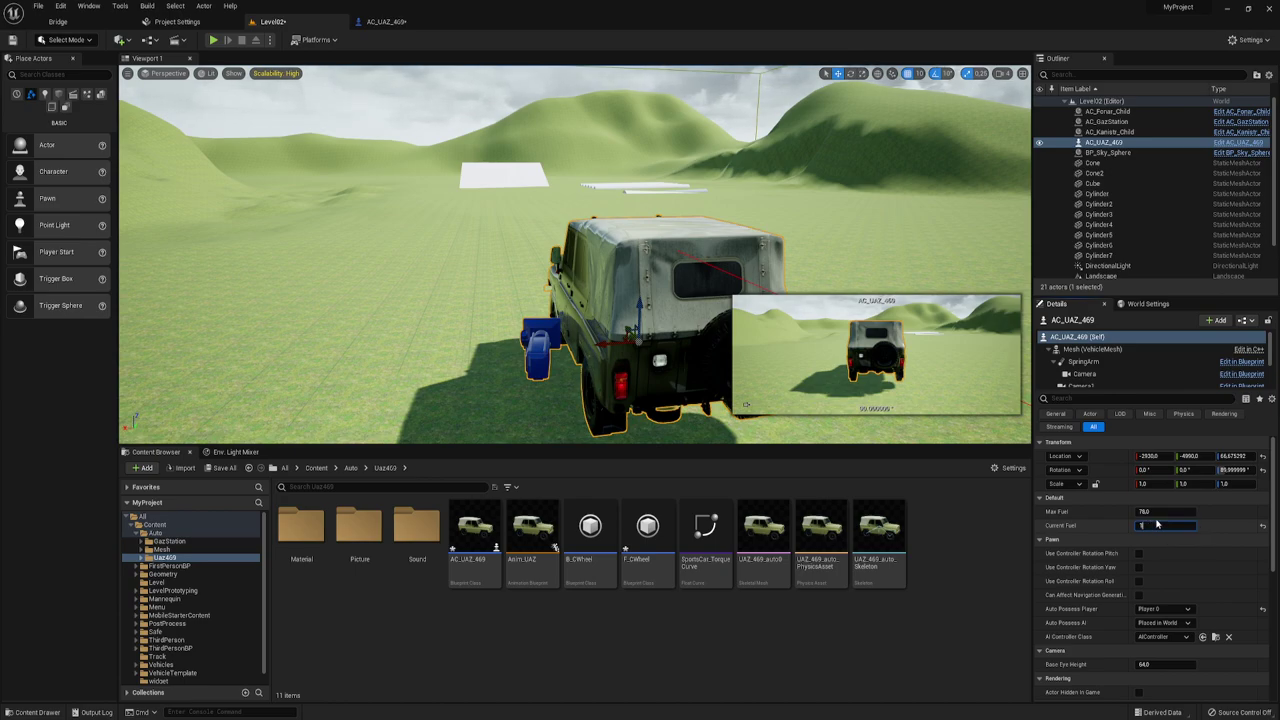
pyautogui.click(1150, 512)
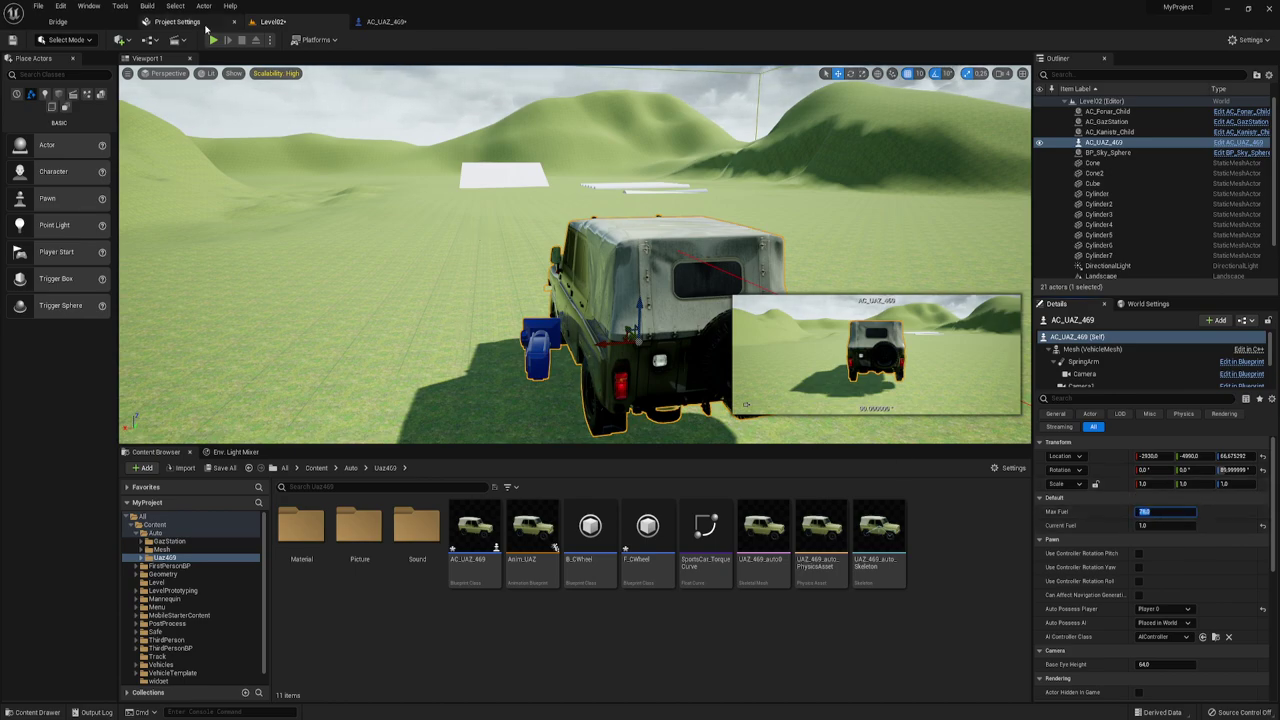
pyautogui.click(213, 39)
pyautogui.click(519, 232)
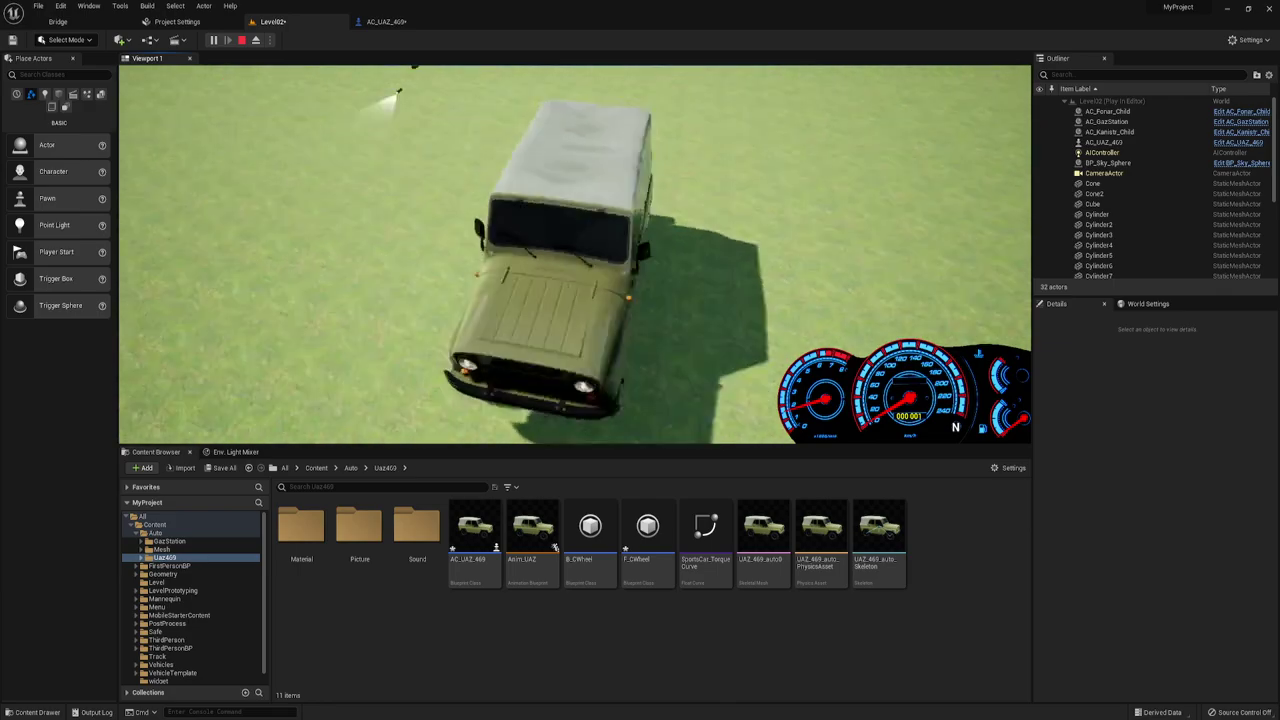
# - Dismiss the Windows Start menu and end the Play-in-Editor test, returning to Level02
pyautogui.press('super')
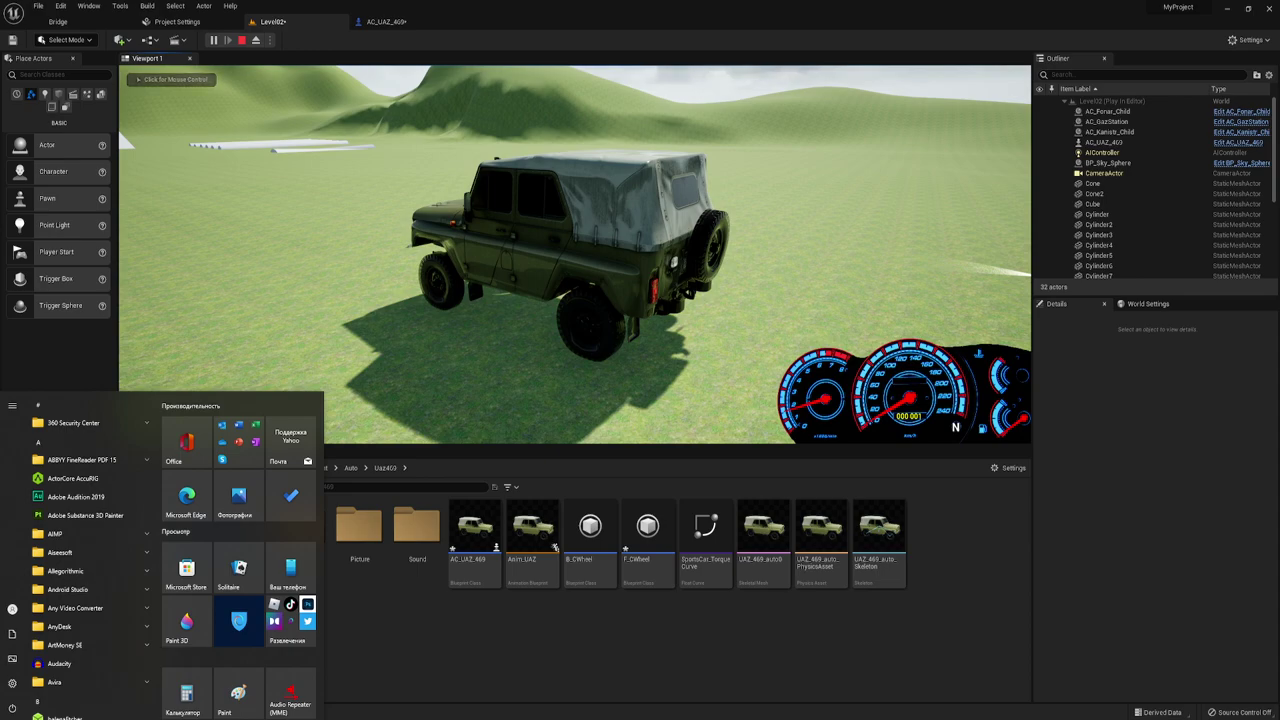
pyautogui.press('super')
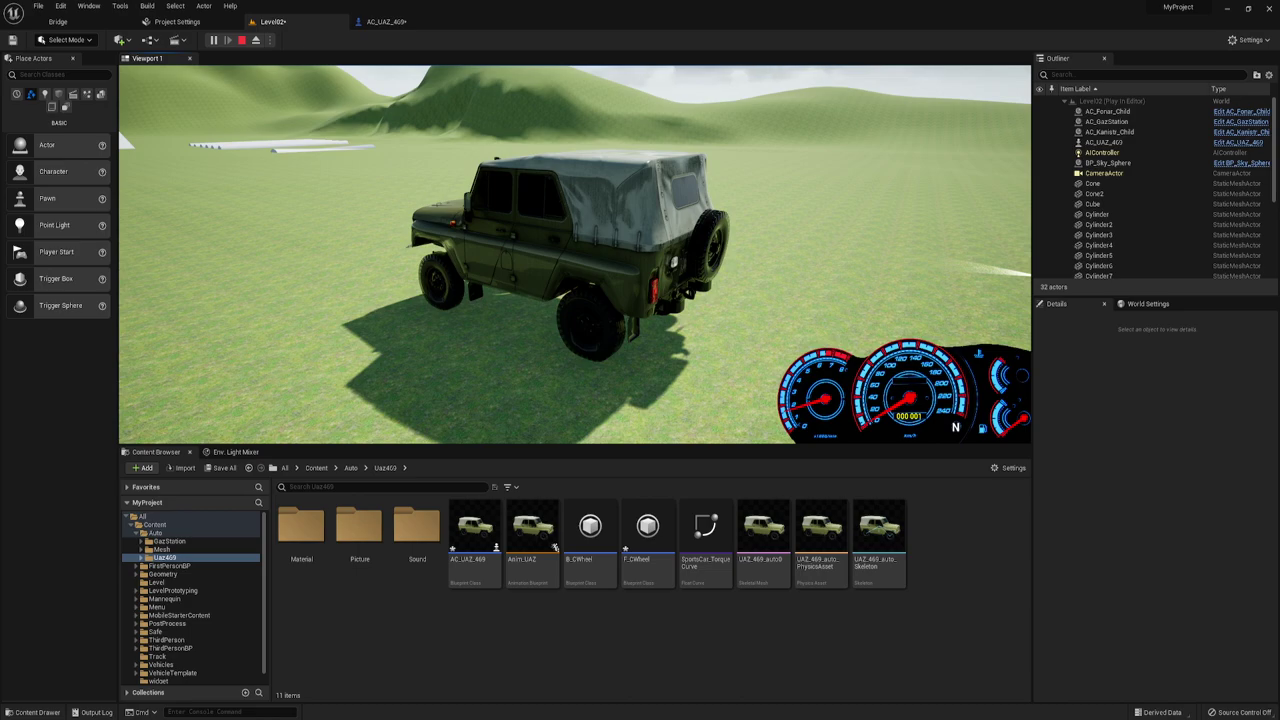
pyautogui.click(581, 234)
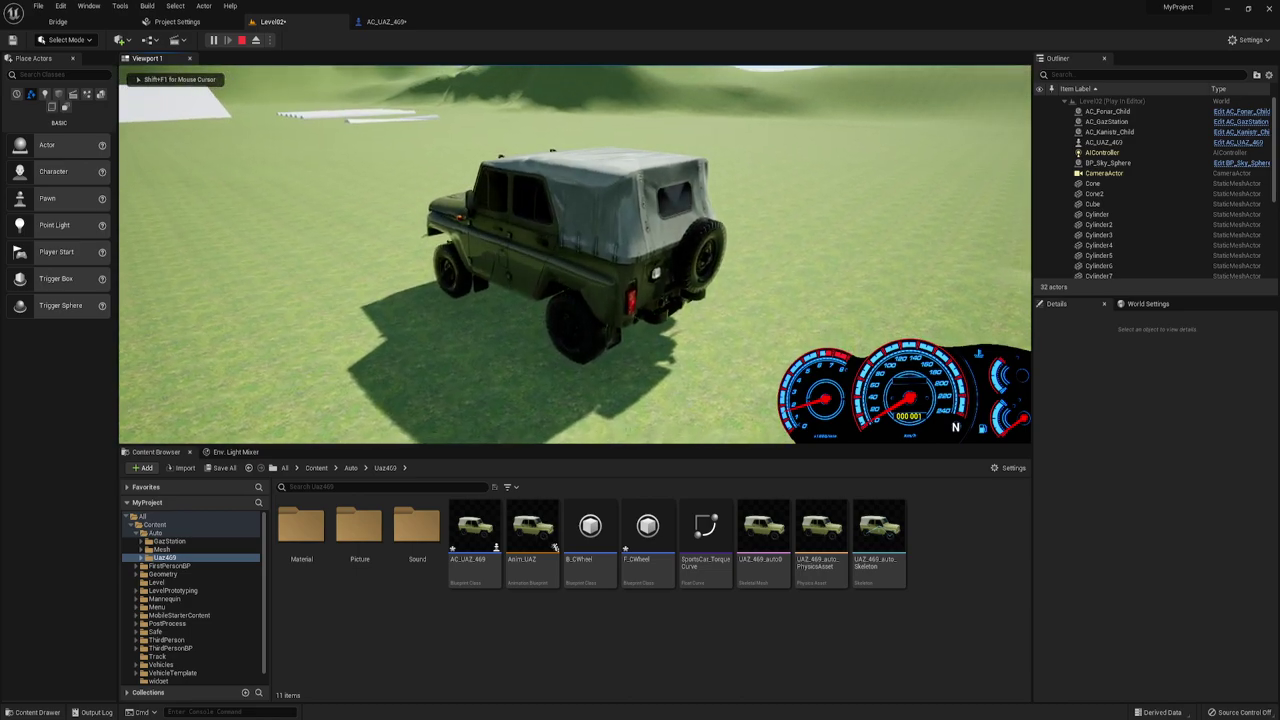
pyautogui.press('Escape')
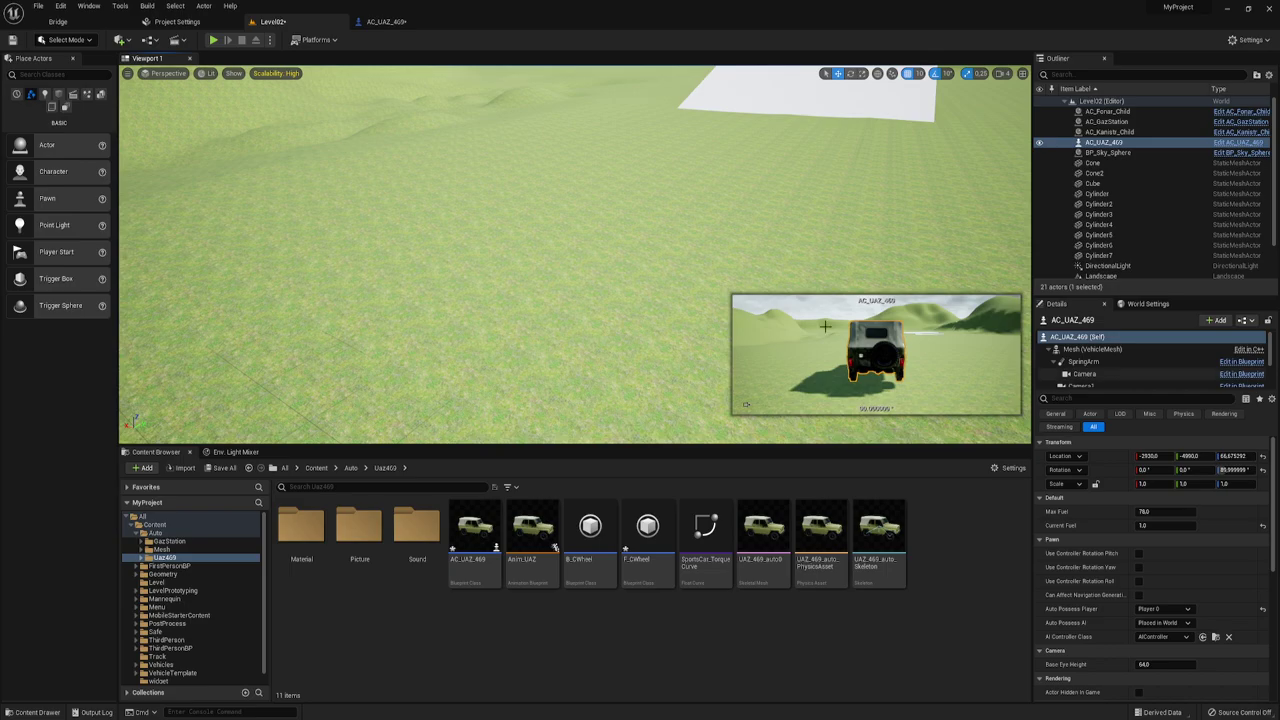
pyautogui.moveTo(631, 229)
pyautogui.mouseDown(button='right')
pyautogui.moveTo(560, 190)
pyautogui.moveTo(600, 300)
pyautogui.moveTo(762, 313)
pyautogui.mouseUp(button='right')
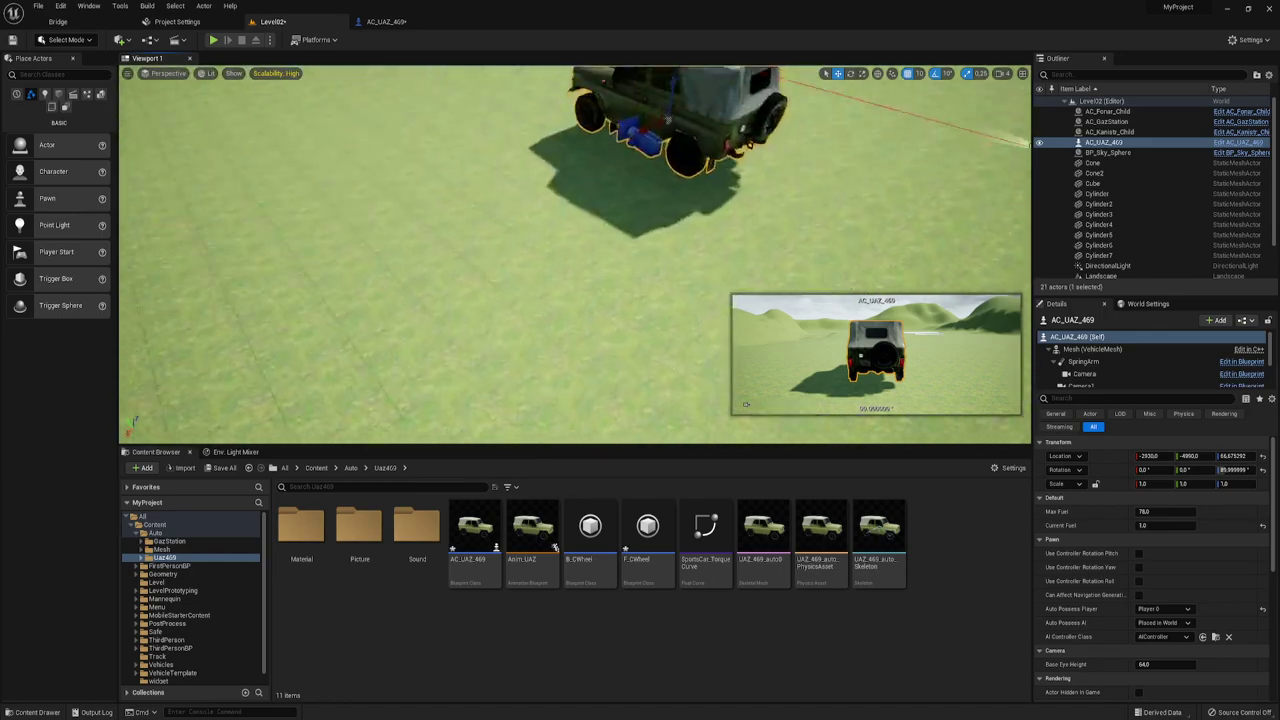
pyautogui.click(918, 158)
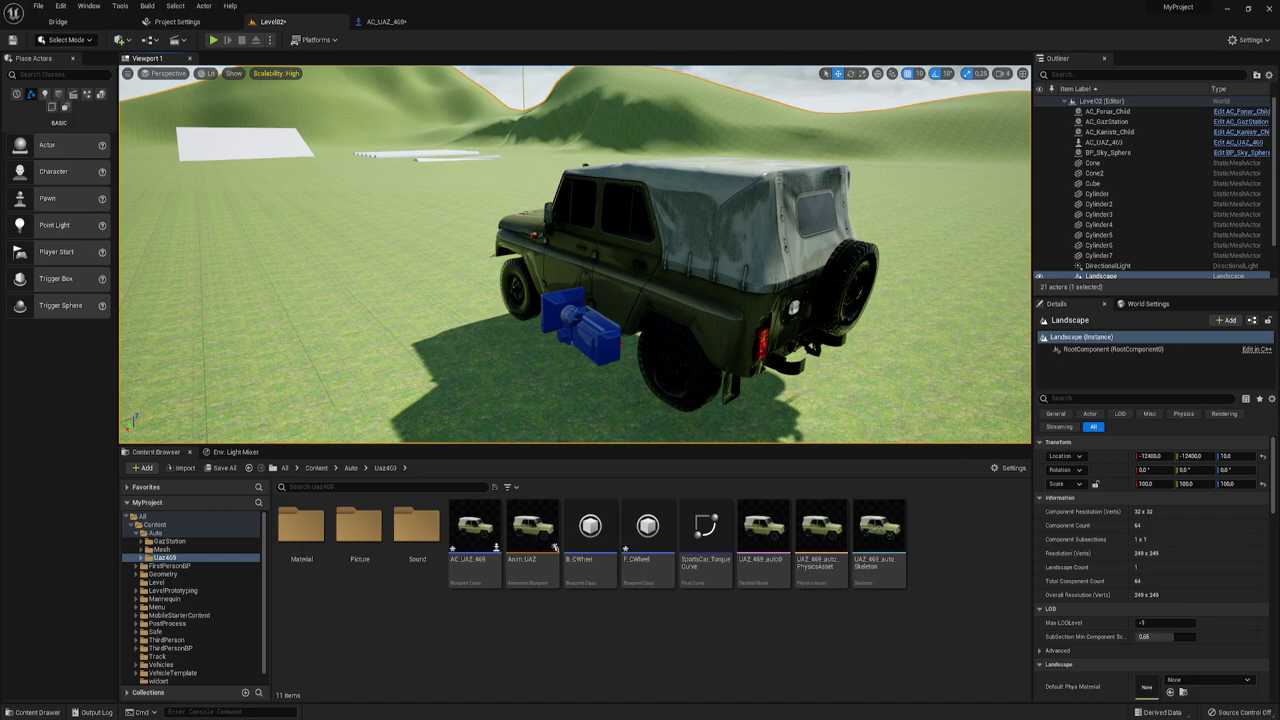
pyautogui.moveTo(918, 158); pyautogui.dragTo(860, 170, button='right')
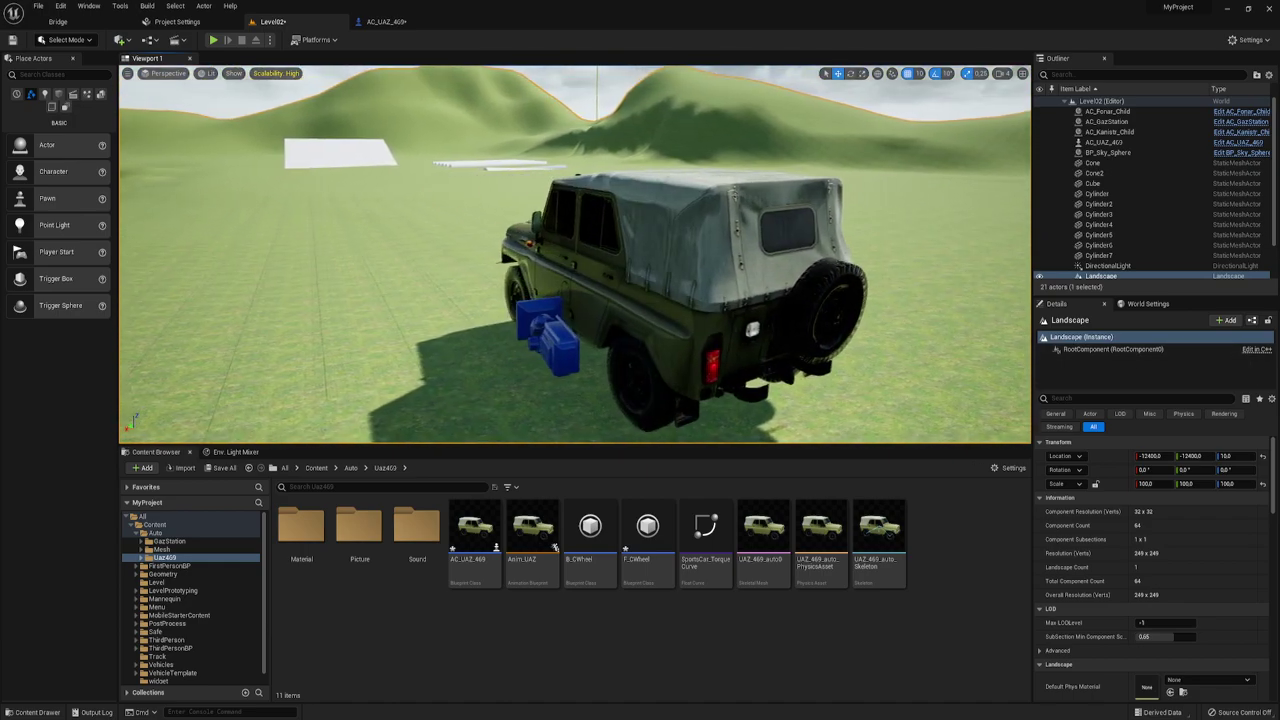
pyautogui.moveTo(716, 241); pyautogui.dragTo(716, 241, button='right')
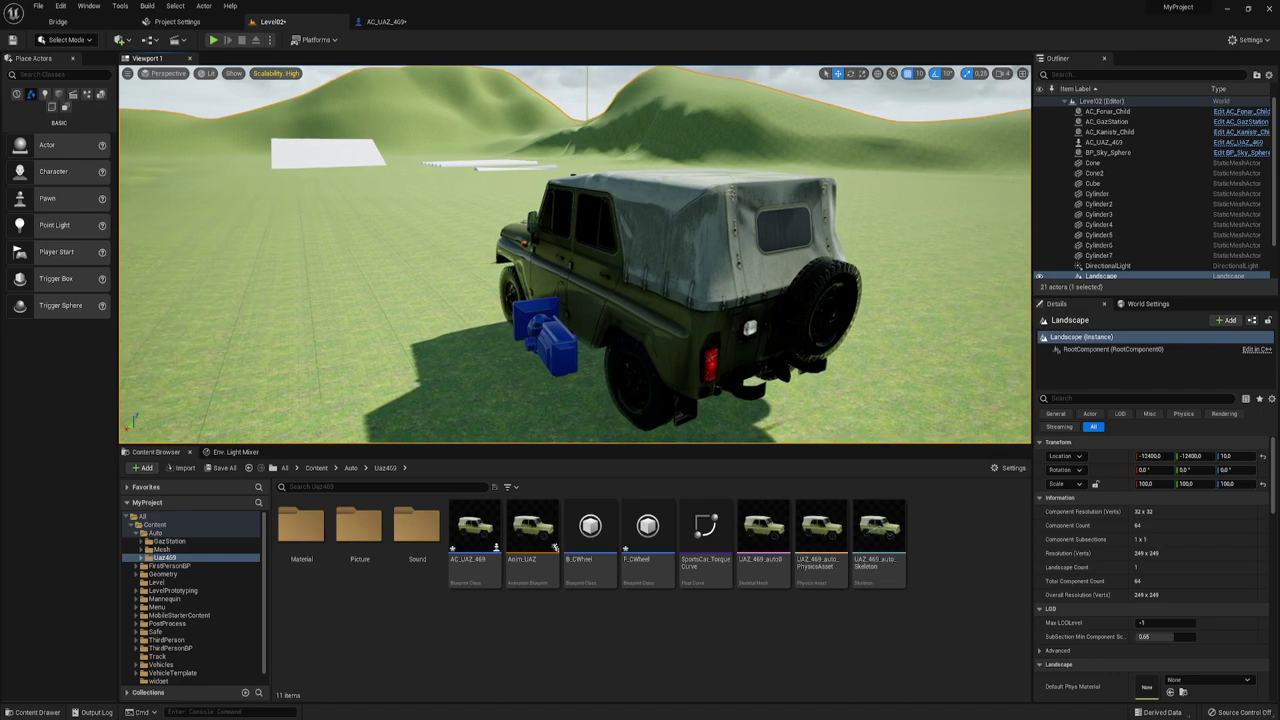
pyautogui.moveTo(641, 223); pyautogui.dragTo(641, 223, button='right')
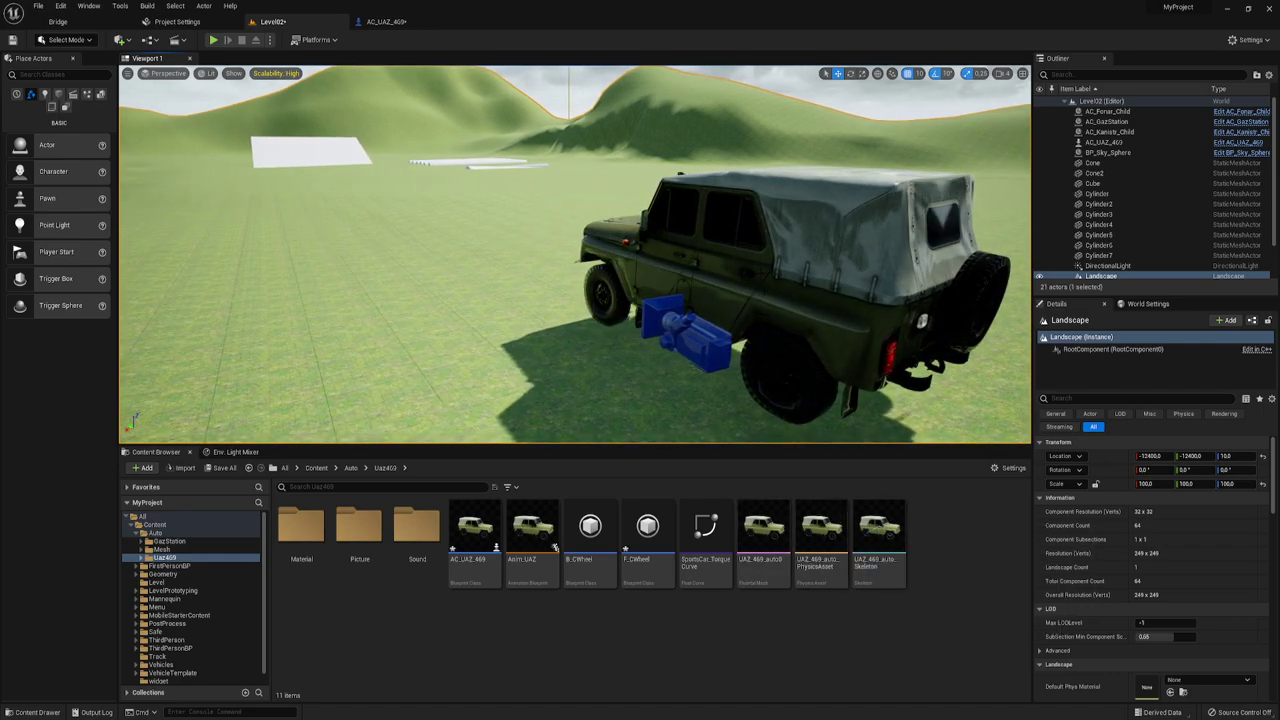
pyautogui.click(214, 40)
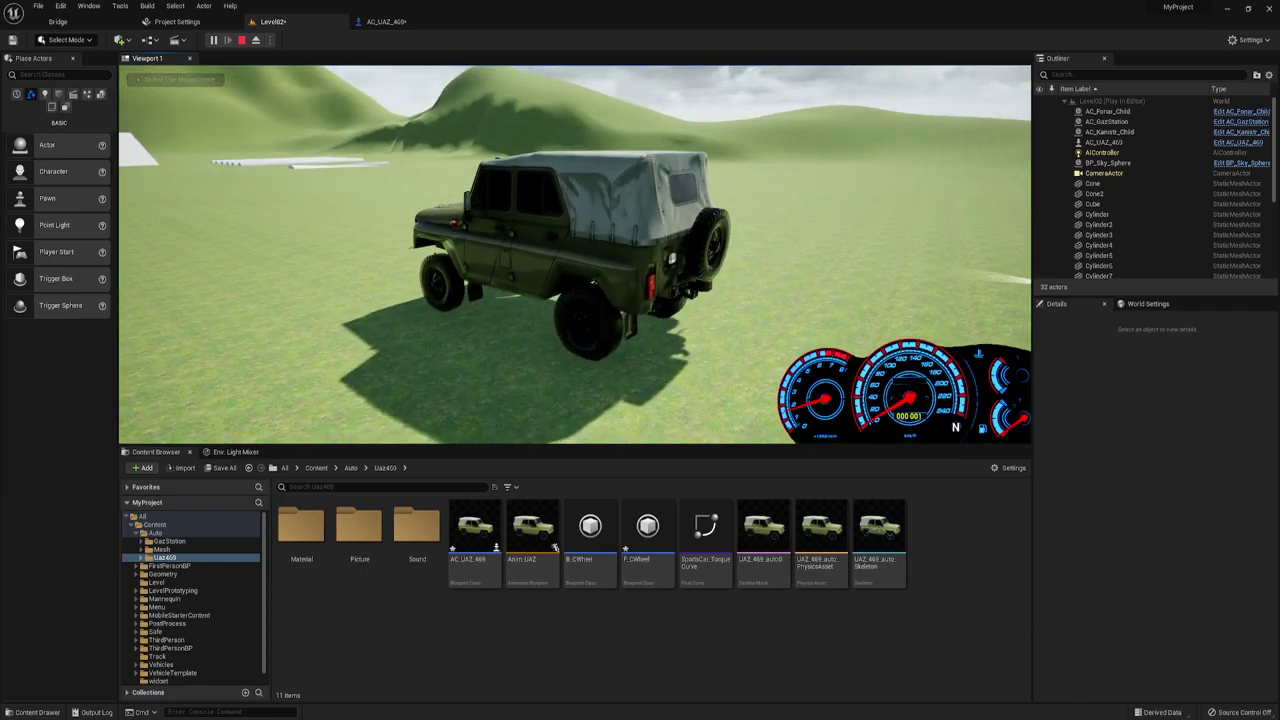
pyautogui.press('Escape')
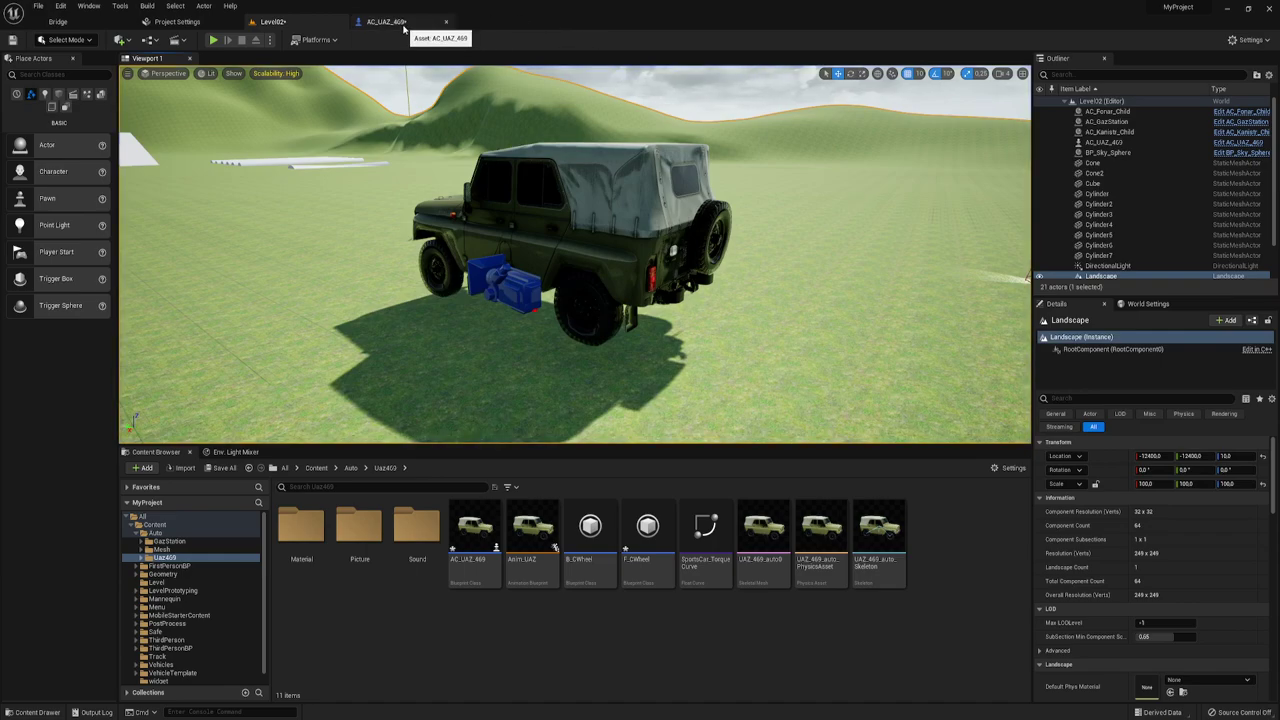
# - Open the AC_UAZ_469 blueprint and its BenzoBak function graph
pyautogui.click(405, 28)
pyautogui.scroll(1, 786, 277)
pyautogui.scroll(1, 786, 277)
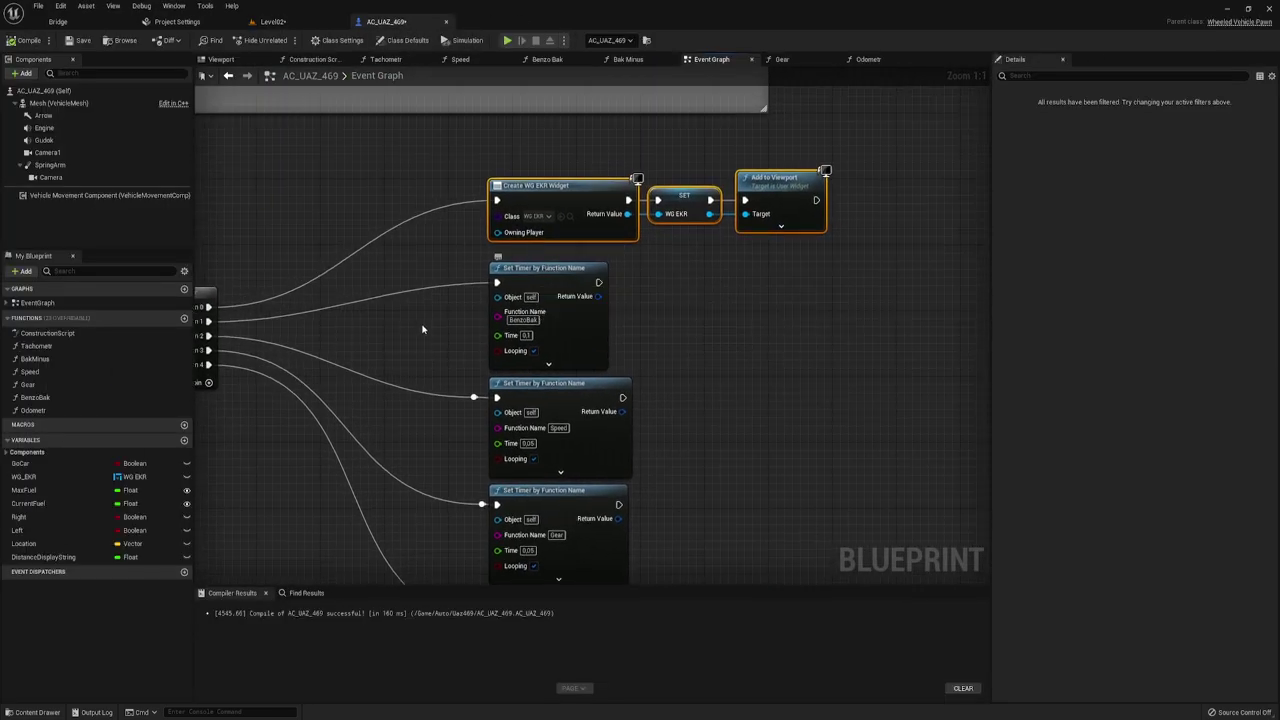
pyautogui.moveTo(447, 336); pyautogui.dragTo(594, 283, button='right')
pyautogui.click(660, 252)
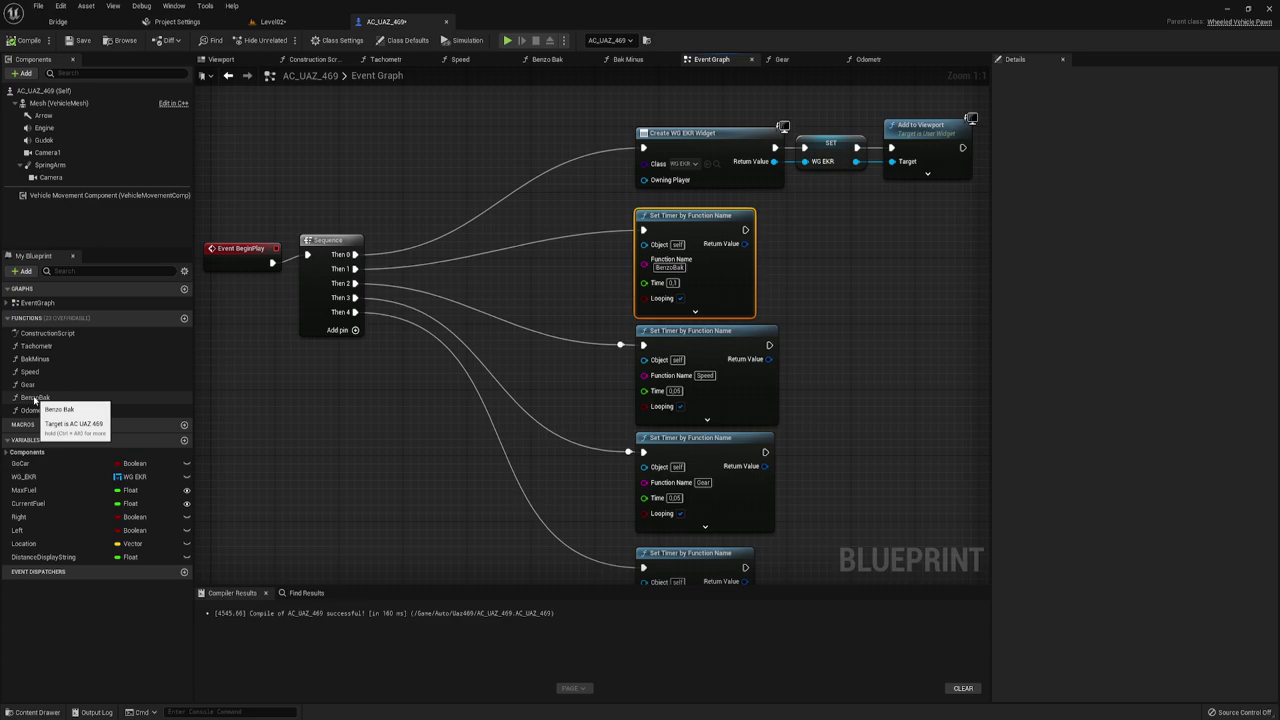
pyautogui.doubleClick(35, 398)
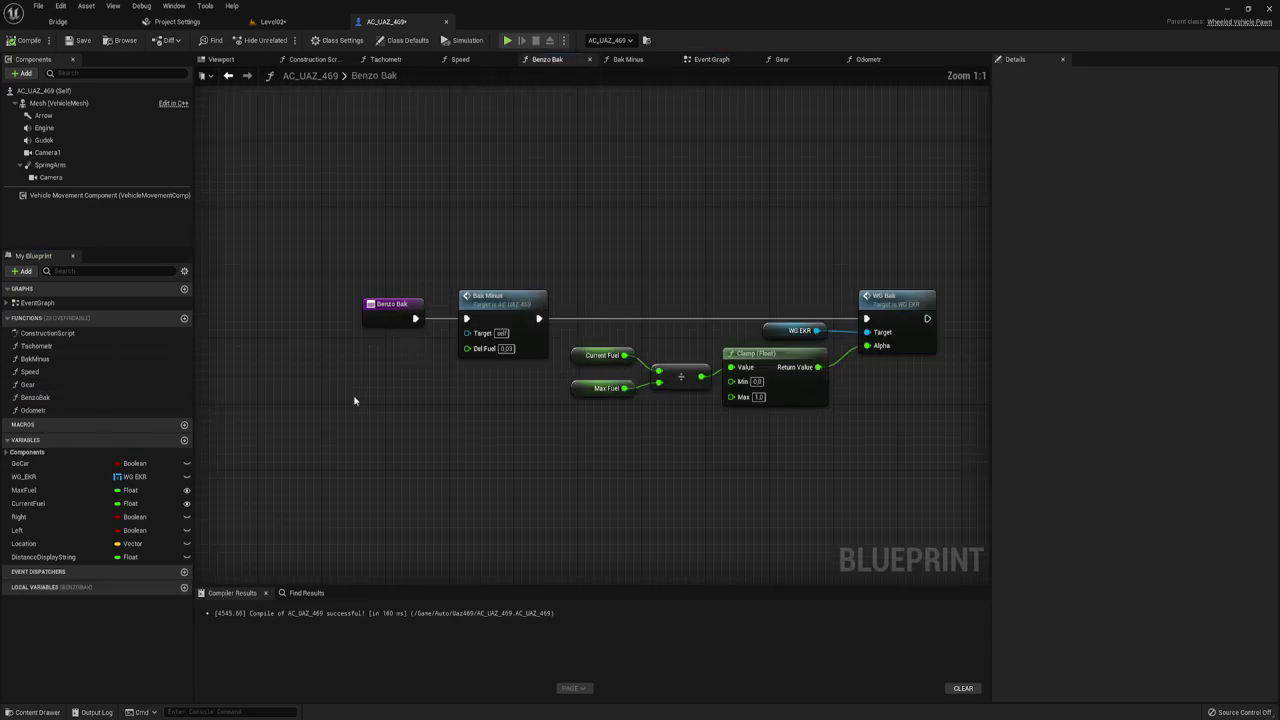
# - Inspect the Bak Minus function called from Benzo Bak, then come back to Benzo Bak
pyautogui.moveTo(461, 188); pyautogui.dragTo(556, 342)
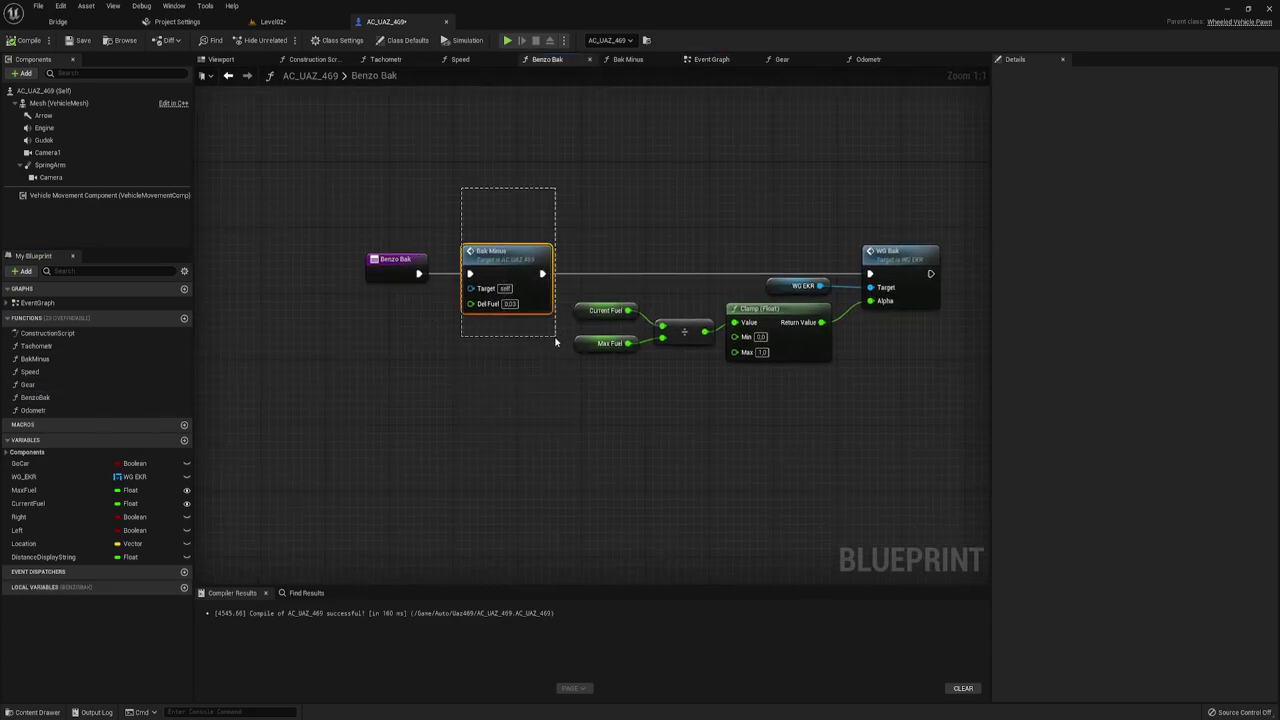
pyautogui.moveTo(486, 360); pyautogui.dragTo(436, 404, button='right')
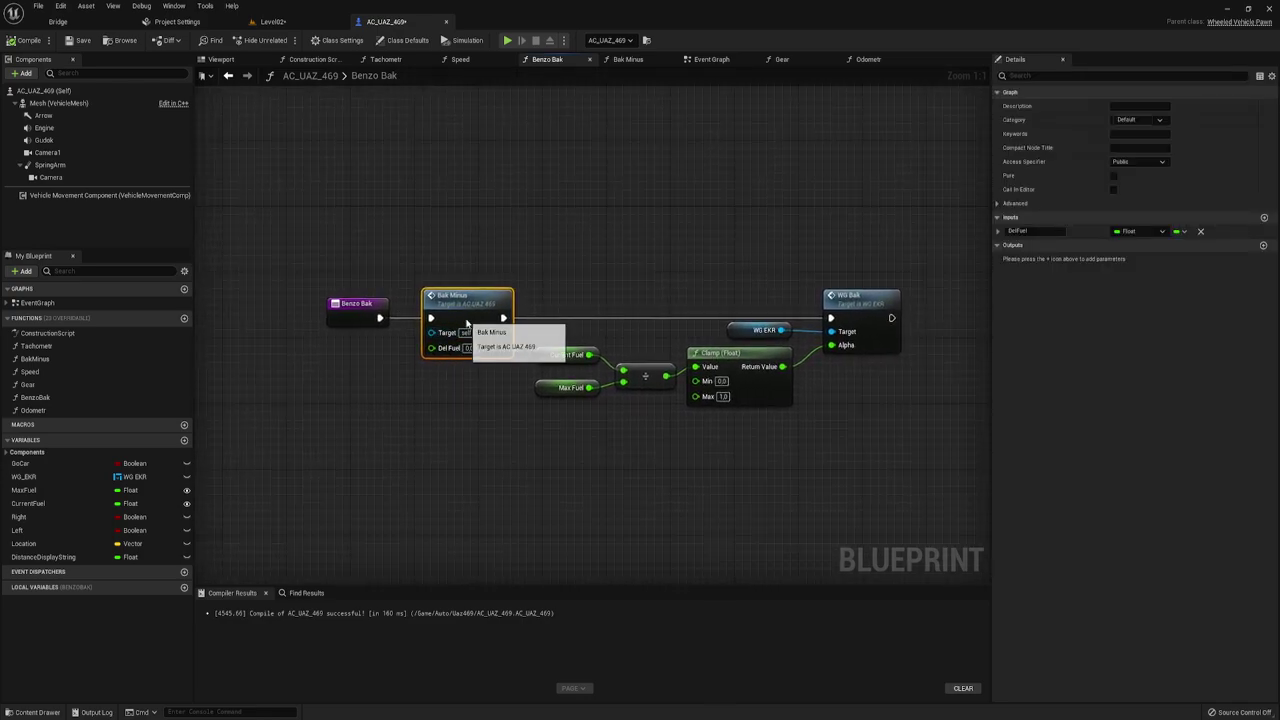
pyautogui.doubleClick(466, 318)
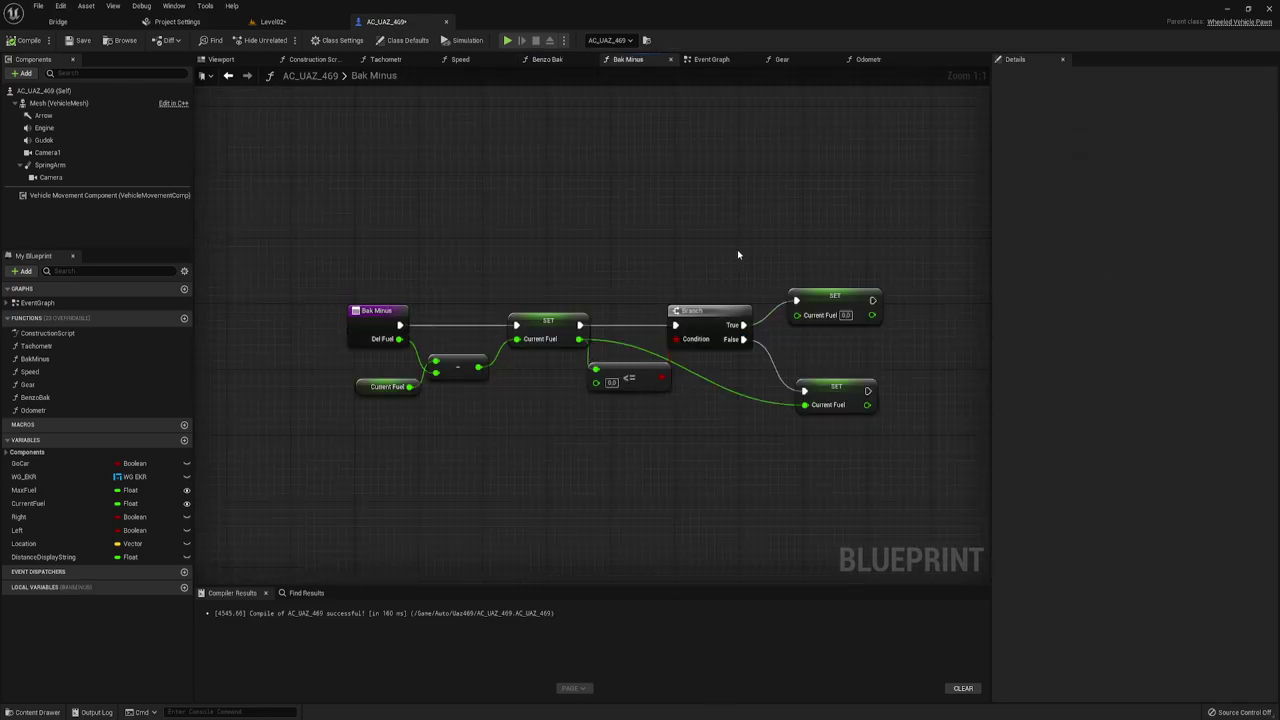
pyautogui.moveTo(820, 529); pyautogui.dragTo(697, 328, button='right')
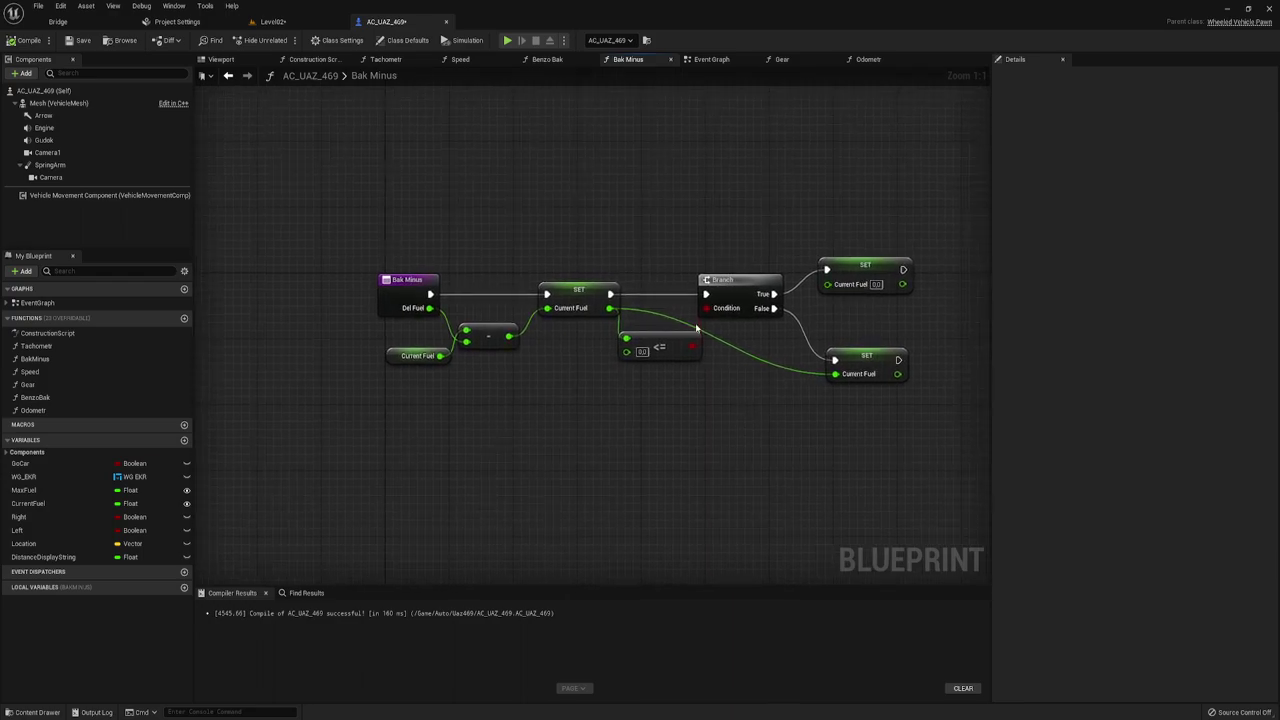
pyautogui.click(563, 62)
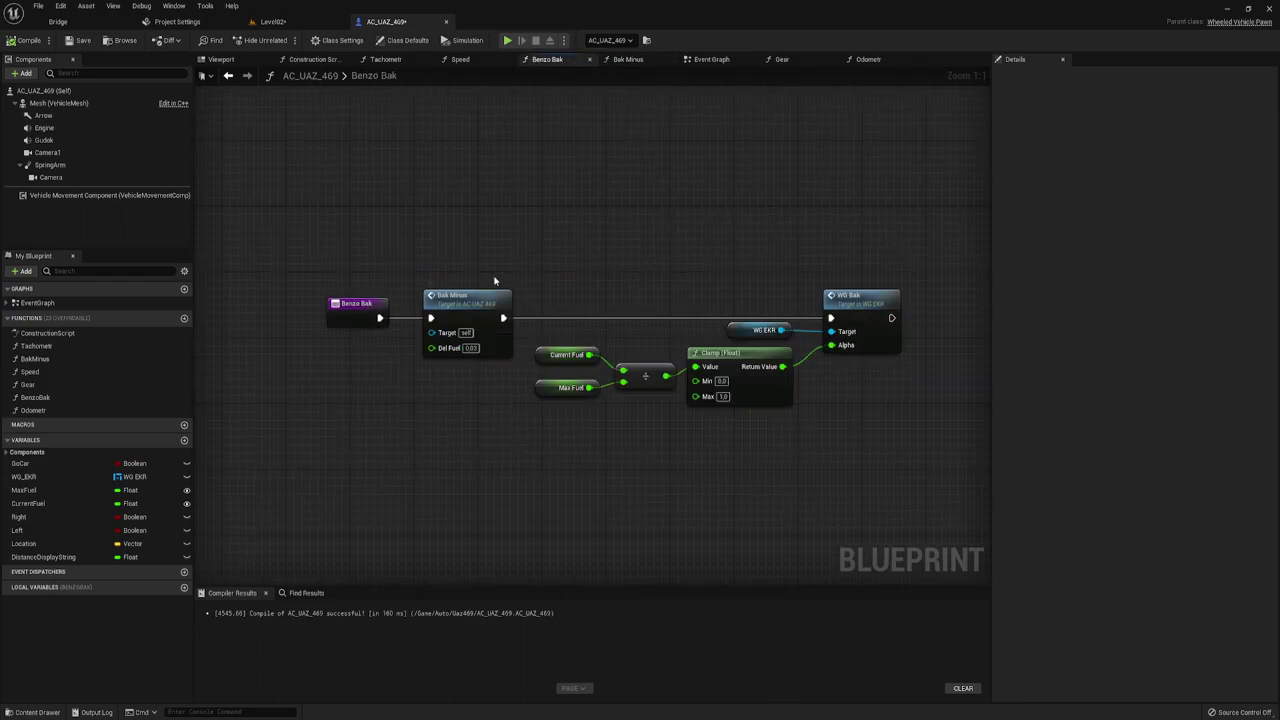
# - Move the Benzo Bak entry node left to make room before the Bak Minus call
pyautogui.moveTo(494, 280); pyautogui.dragTo(770, 281, button='right')
pyautogui.click(588, 300)
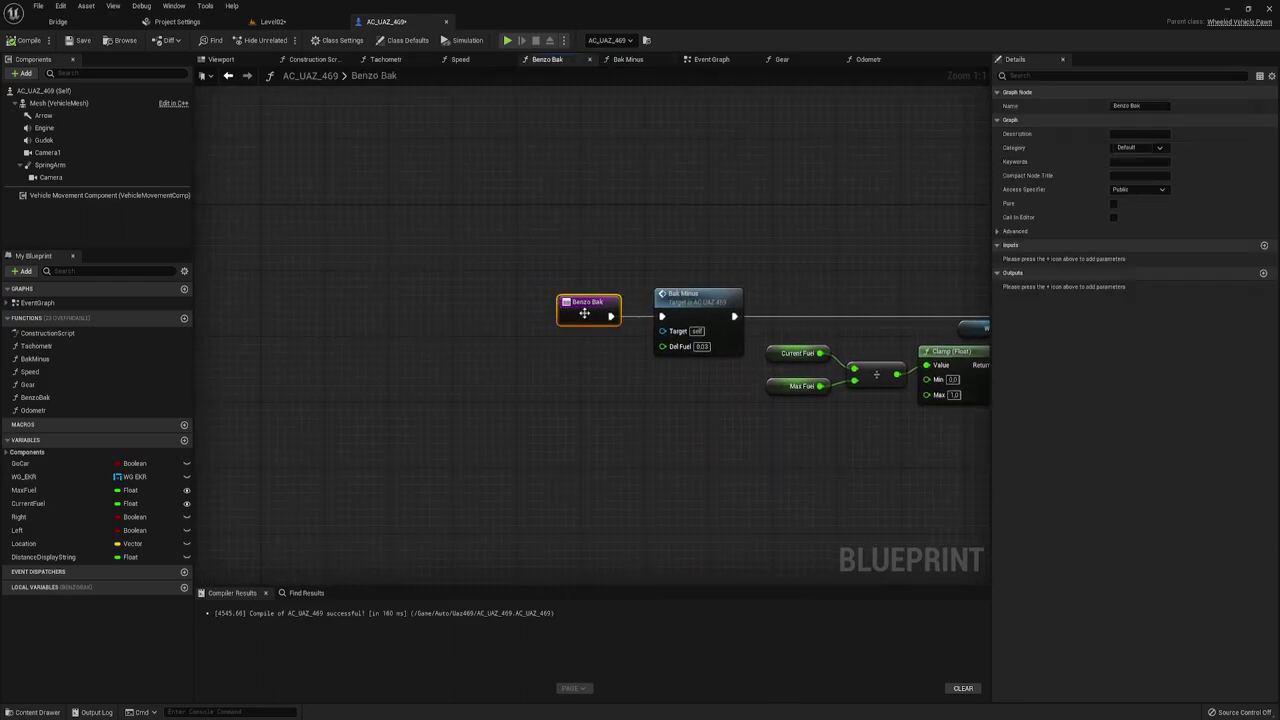
pyautogui.moveTo(590, 296); pyautogui.dragTo(429, 304)
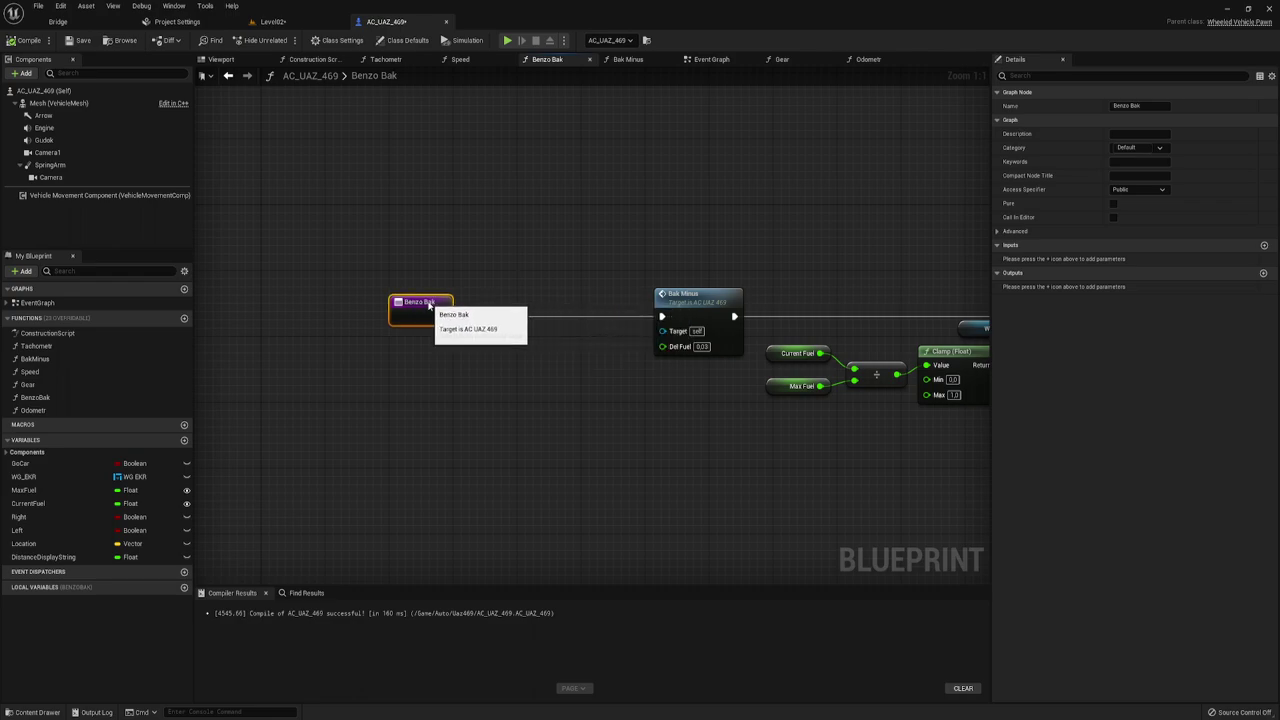
pyautogui.moveTo(578, 340); pyautogui.dragTo(527, 331, button='right')
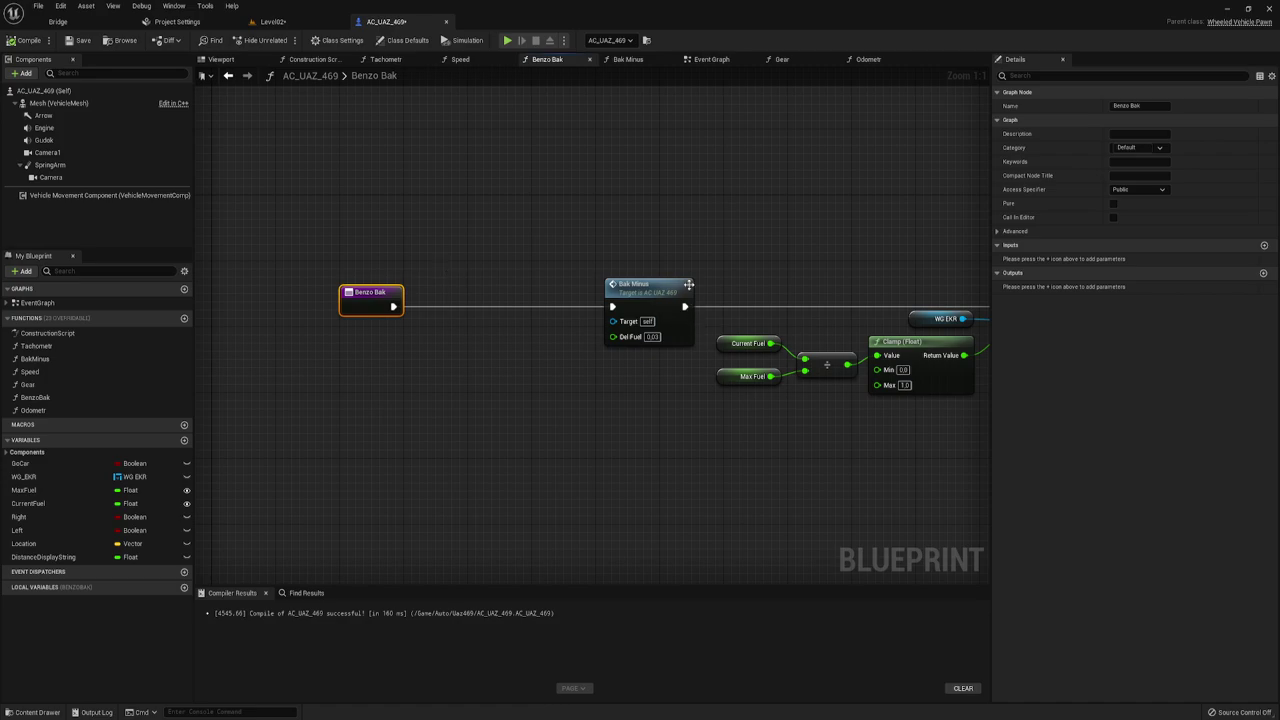
pyautogui.moveTo(557, 208); pyautogui.dragTo(701, 382)
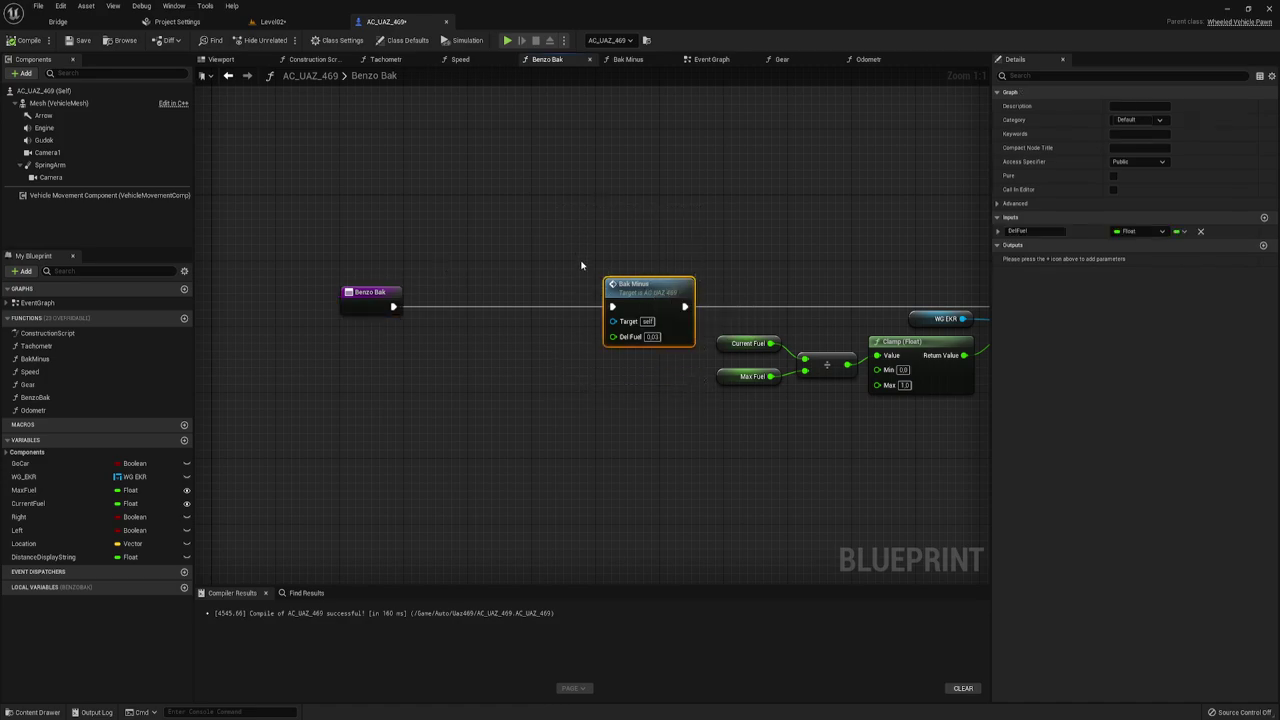
pyautogui.moveTo(575, 244)
pyautogui.mouseDown()
pyautogui.moveTo(712, 400)
pyautogui.moveTo(713, 389)
pyautogui.mouseUp()
pyautogui.moveTo(800, 415)
pyautogui.mouseDown(button='right')
pyautogui.moveTo(916, 417)
pyautogui.moveTo(828, 423)
pyautogui.mouseUp(button='right')
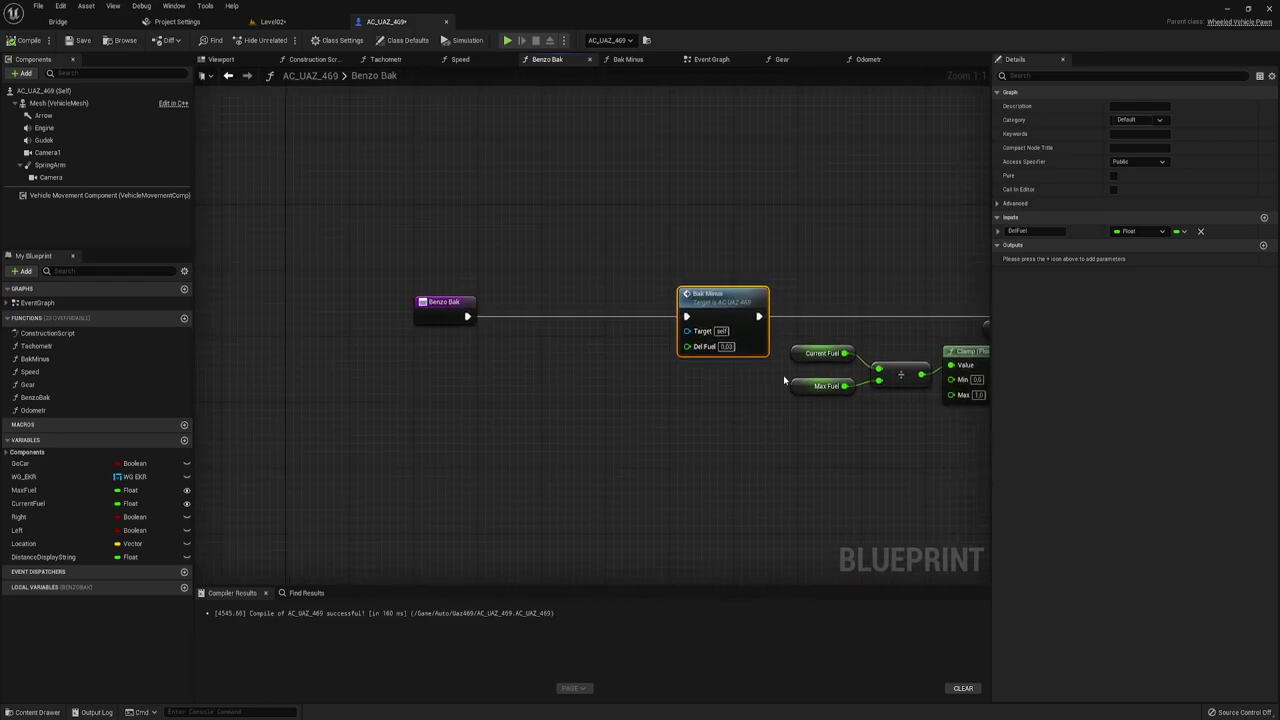
pyautogui.moveTo(797, 334); pyautogui.dragTo(857, 369)
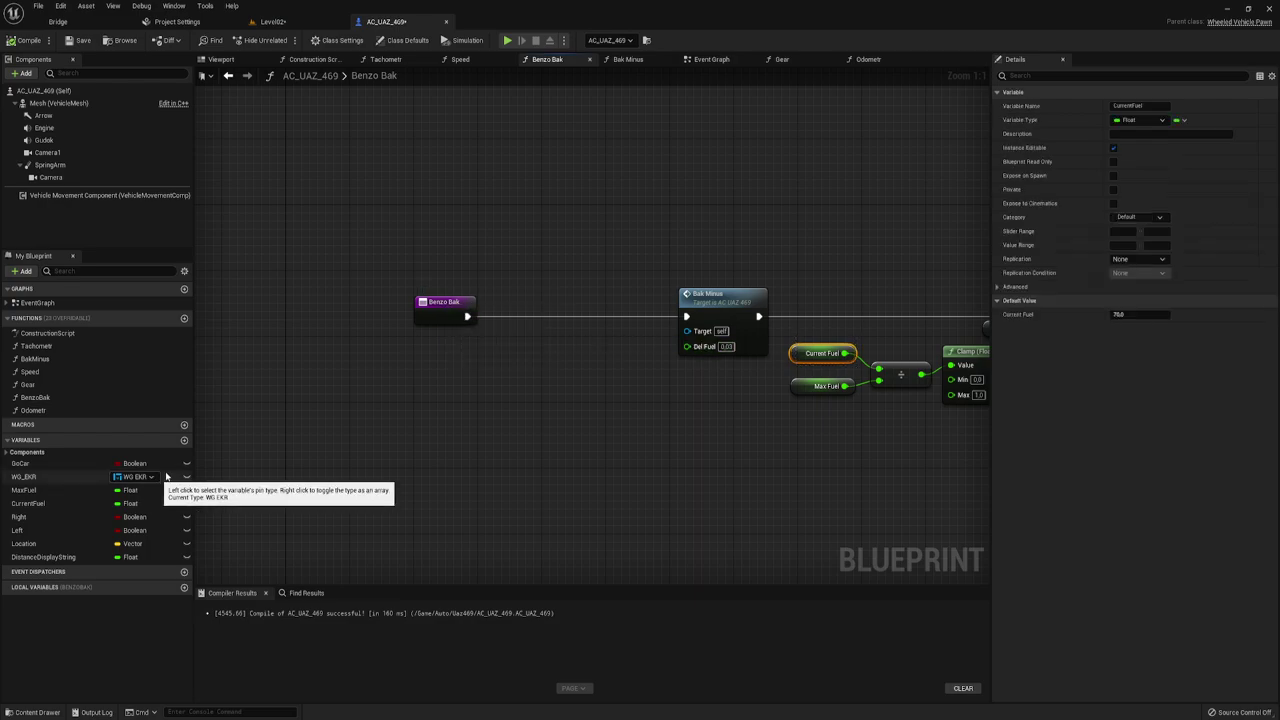
# - Find the Event Tick Branch on Go Car after Odometr, and select its Go Car node
pyautogui.click(712, 62)
pyautogui.scroll(-1, 800, 250)
pyautogui.scroll(-1, 780, 255)
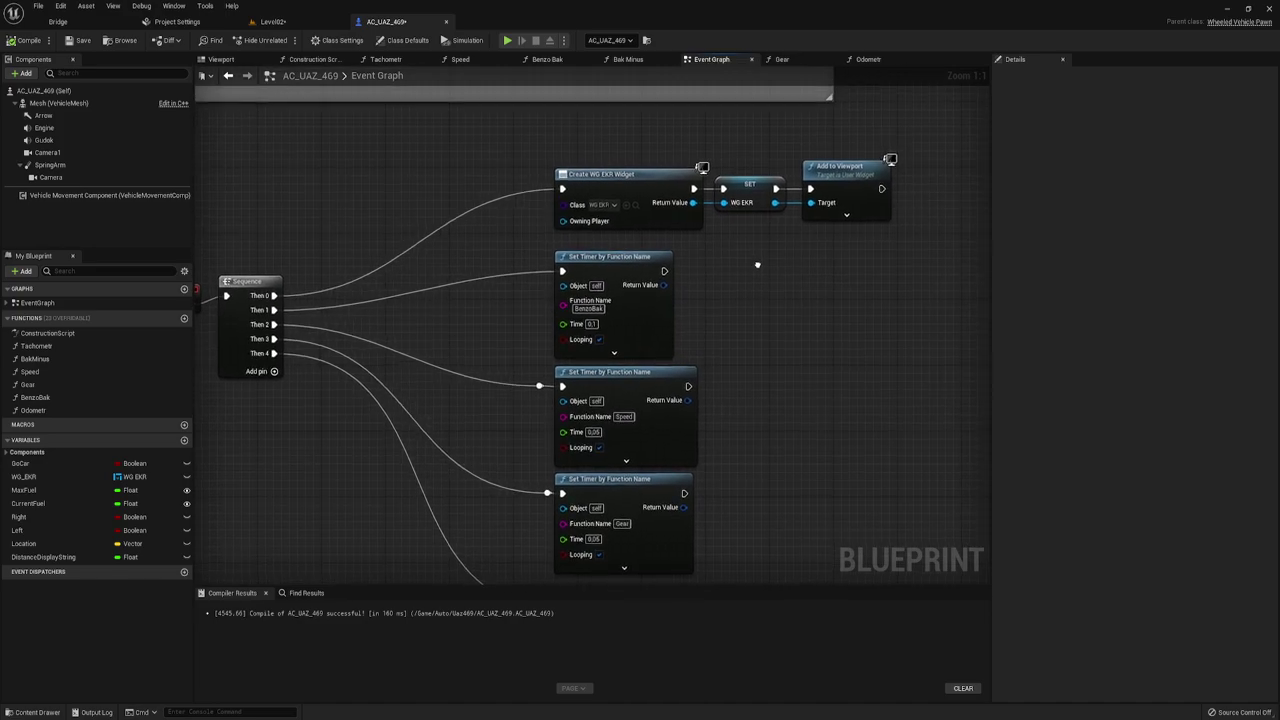
pyautogui.scroll(-3, 757, 255)
pyautogui.scroll(4, 754, 229)
pyautogui.moveTo(754, 229); pyautogui.dragTo(657, 360, button='right')
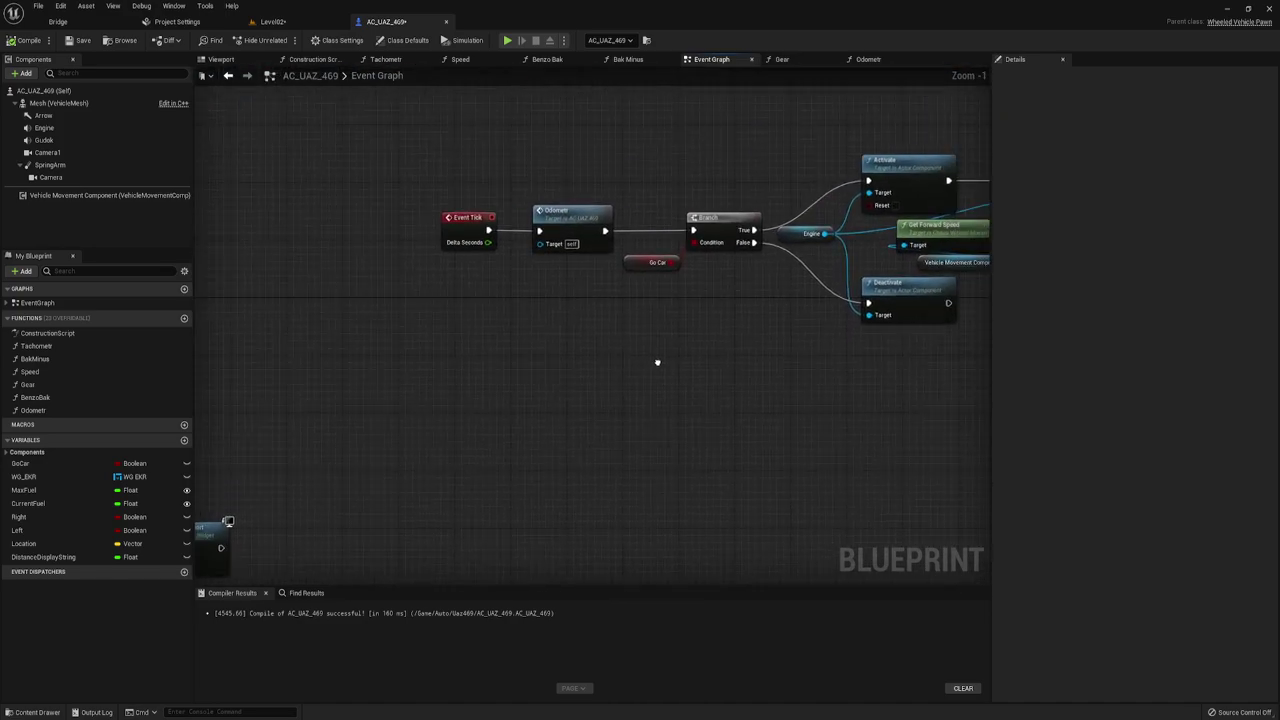
pyautogui.moveTo(675, 260); pyautogui.dragTo(742, 194)
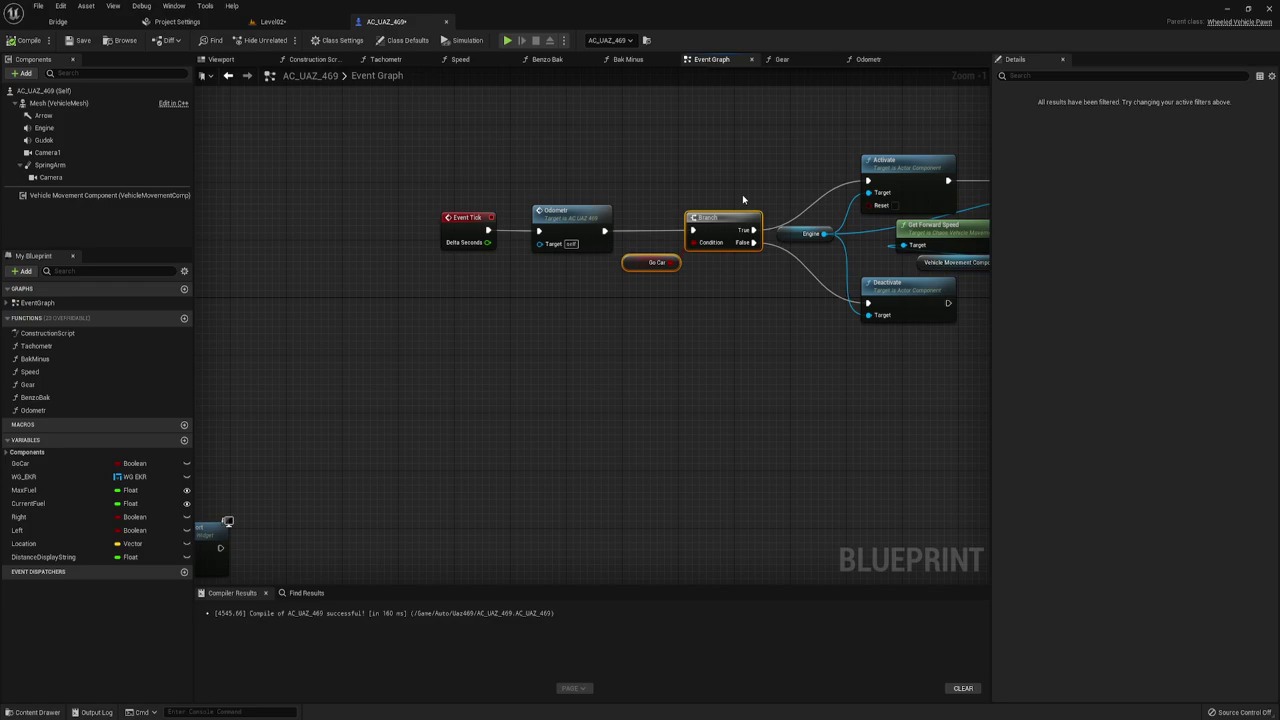
pyautogui.moveTo(640, 160); pyautogui.dragTo(690, 298)
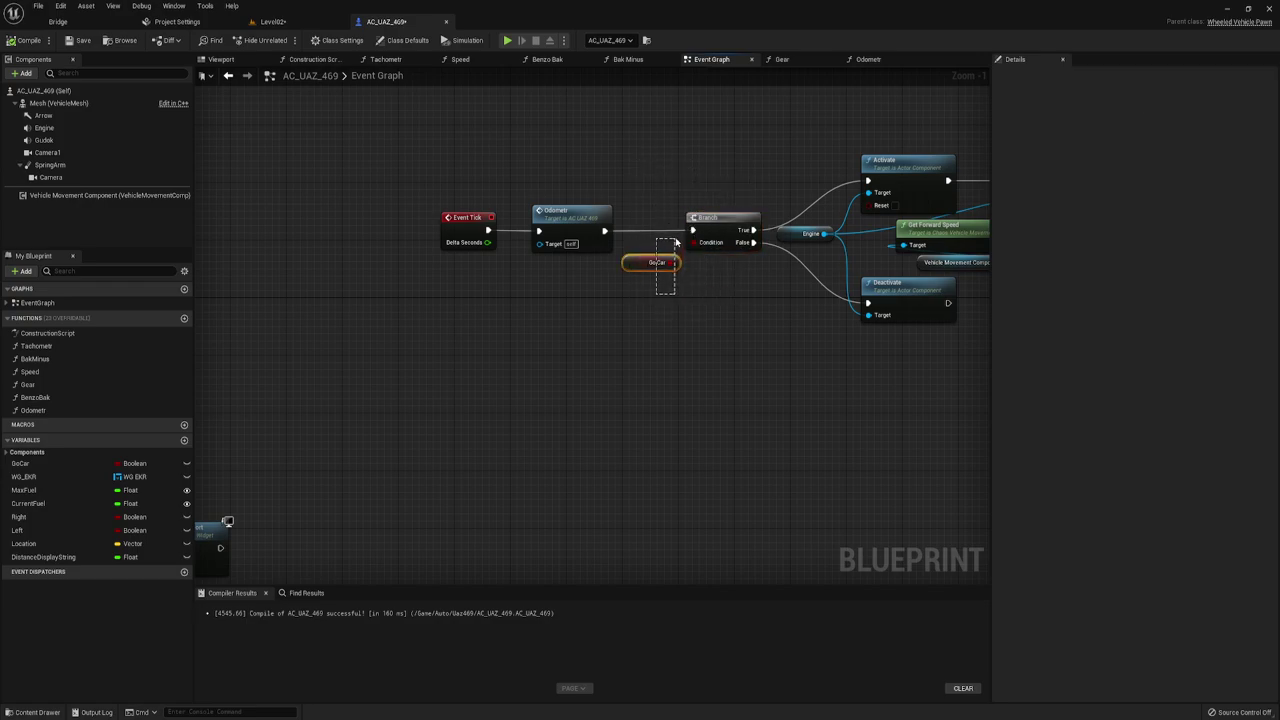
pyautogui.moveTo(680, 270); pyautogui.dragTo(659, 250)
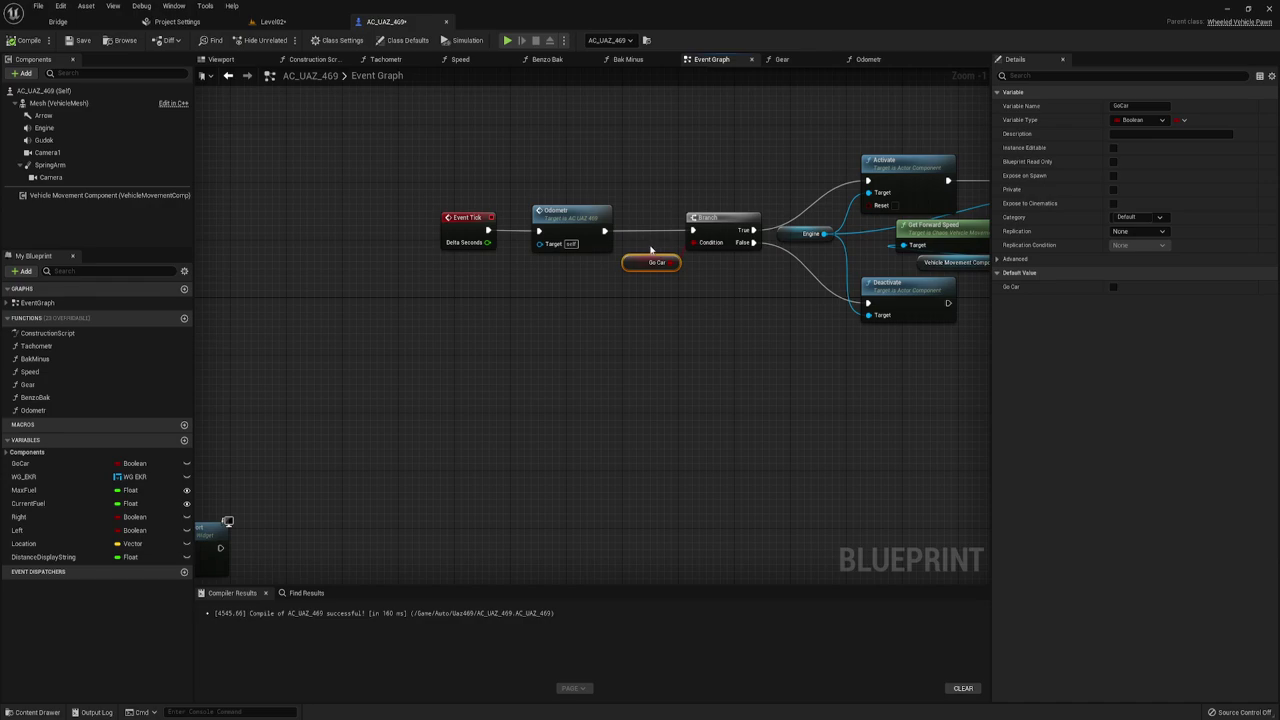
pyautogui.click(547, 61)
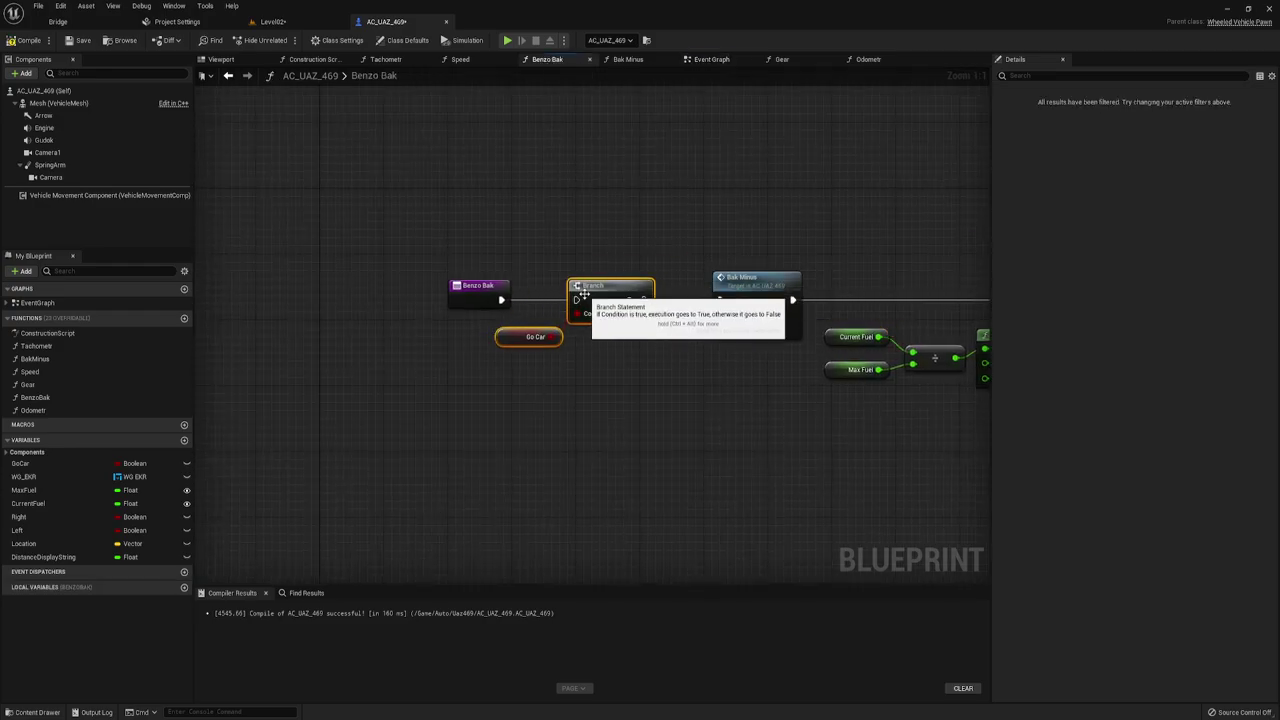
pyautogui.moveTo(626, 265)
pyautogui.mouseDown()
pyautogui.moveTo(593, 290)
pyautogui.moveTo(500, 300)
pyautogui.mouseUp()
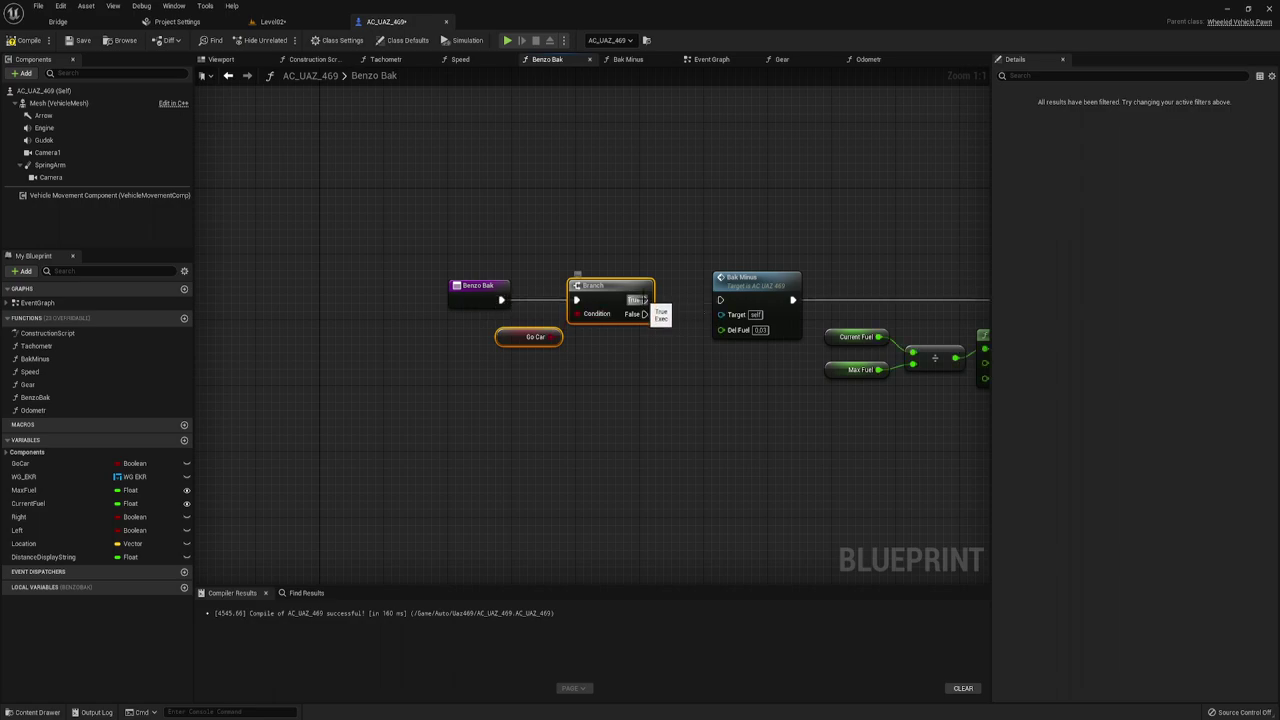
pyautogui.moveTo(645, 300); pyautogui.dragTo(720, 300)
pyautogui.moveTo(686, 185); pyautogui.dragTo(713, 300)
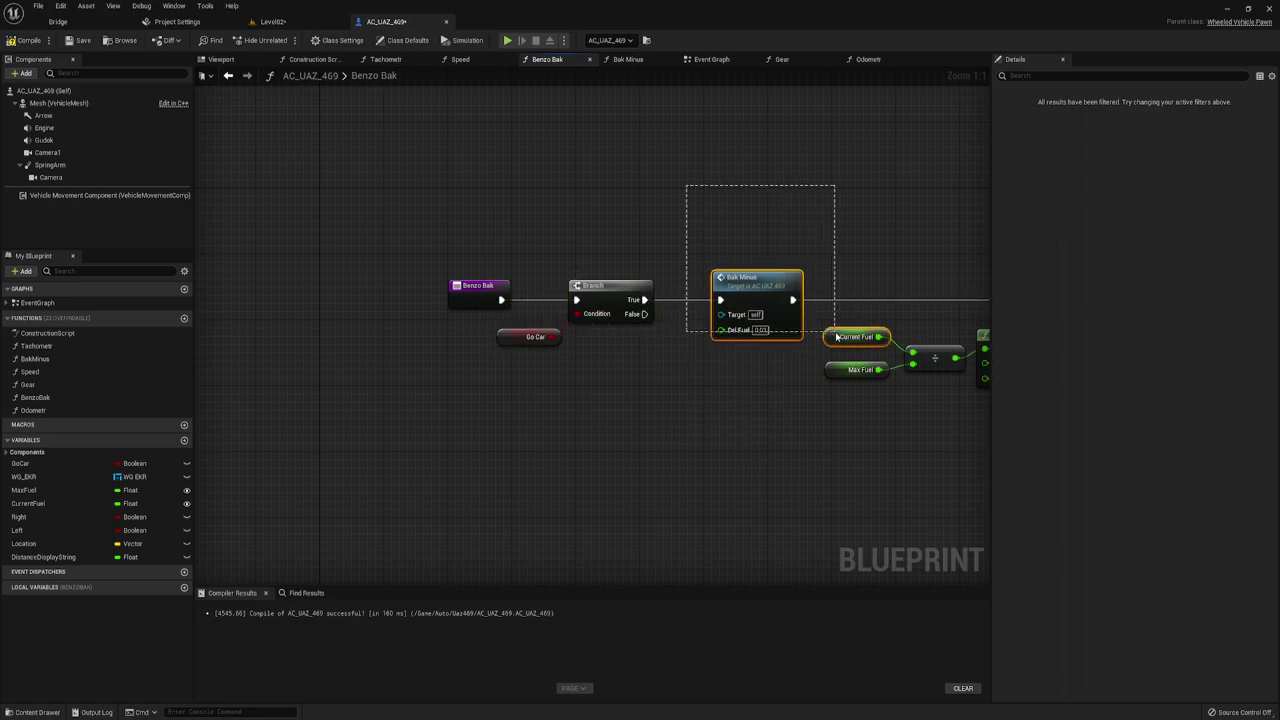
pyautogui.moveTo(734, 383); pyautogui.dragTo(811, 349)
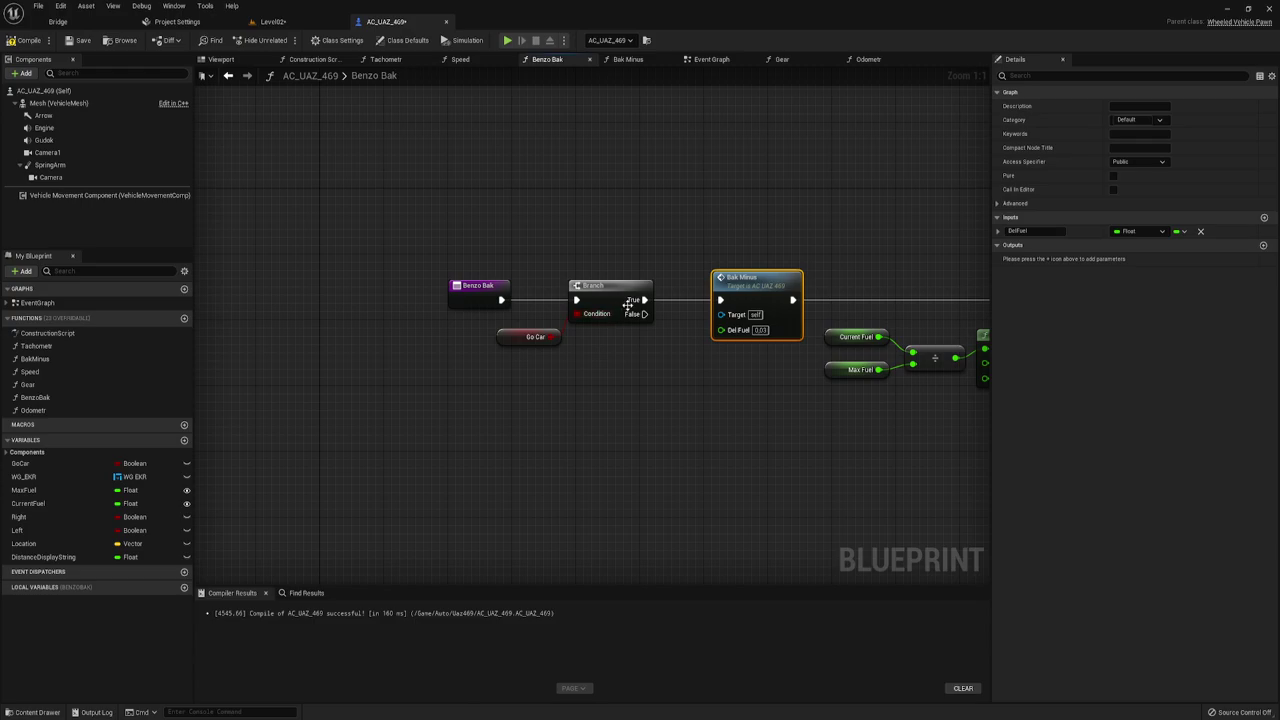
pyautogui.moveTo(717, 220); pyautogui.dragTo(496, 210, button='right')
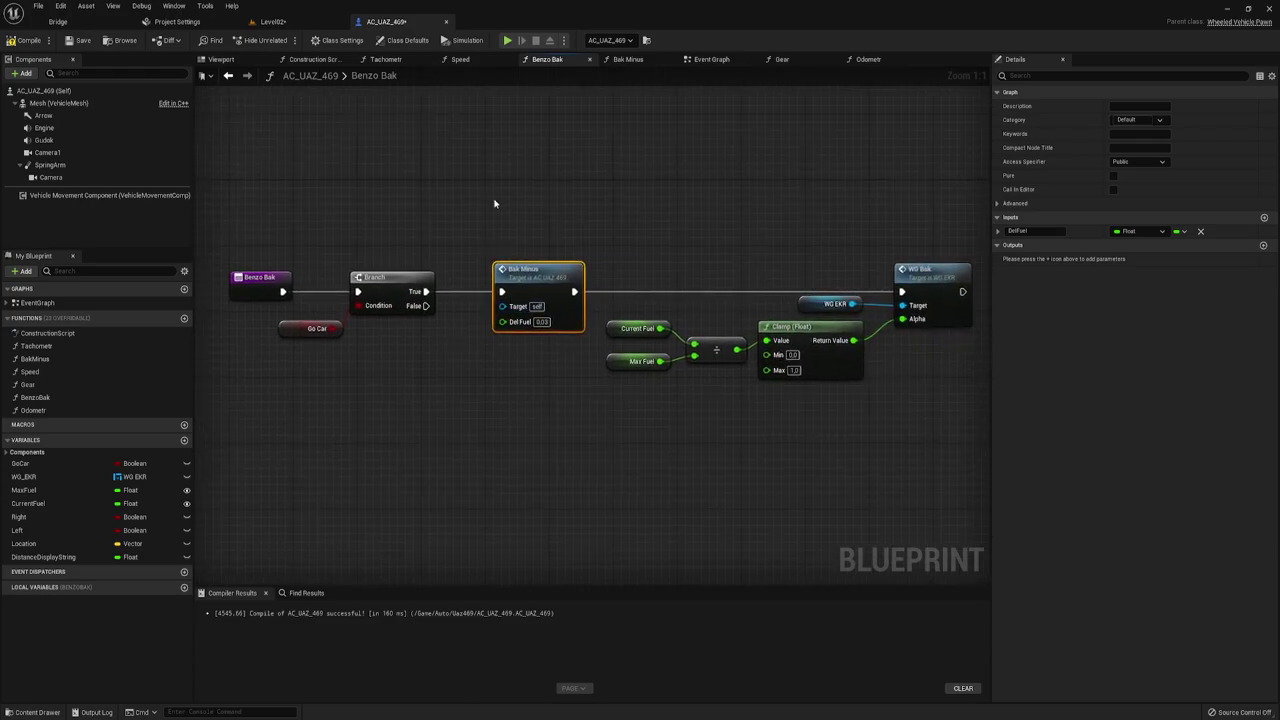
pyautogui.click(491, 244)
pyautogui.moveTo(489, 212); pyautogui.dragTo(568, 348)
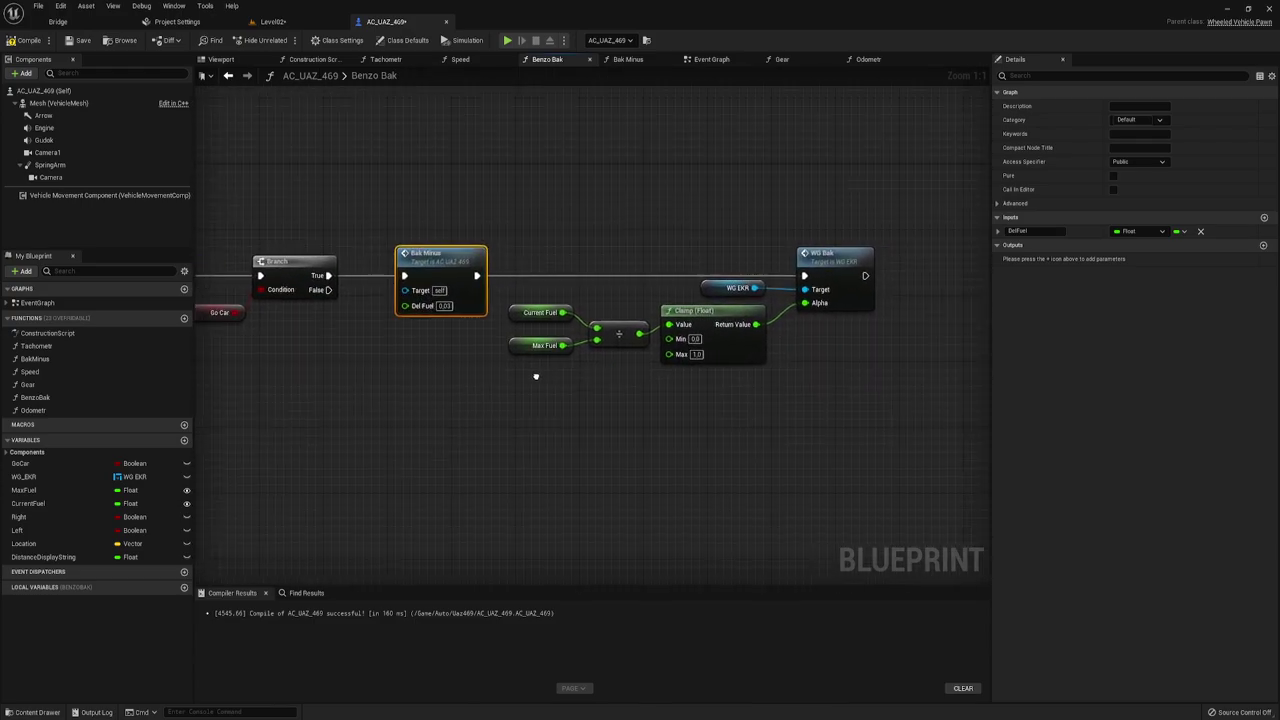
pyautogui.moveTo(666, 399); pyautogui.dragTo(523, 385, button='right')
pyautogui.moveTo(485, 375); pyautogui.dragTo(787, 222)
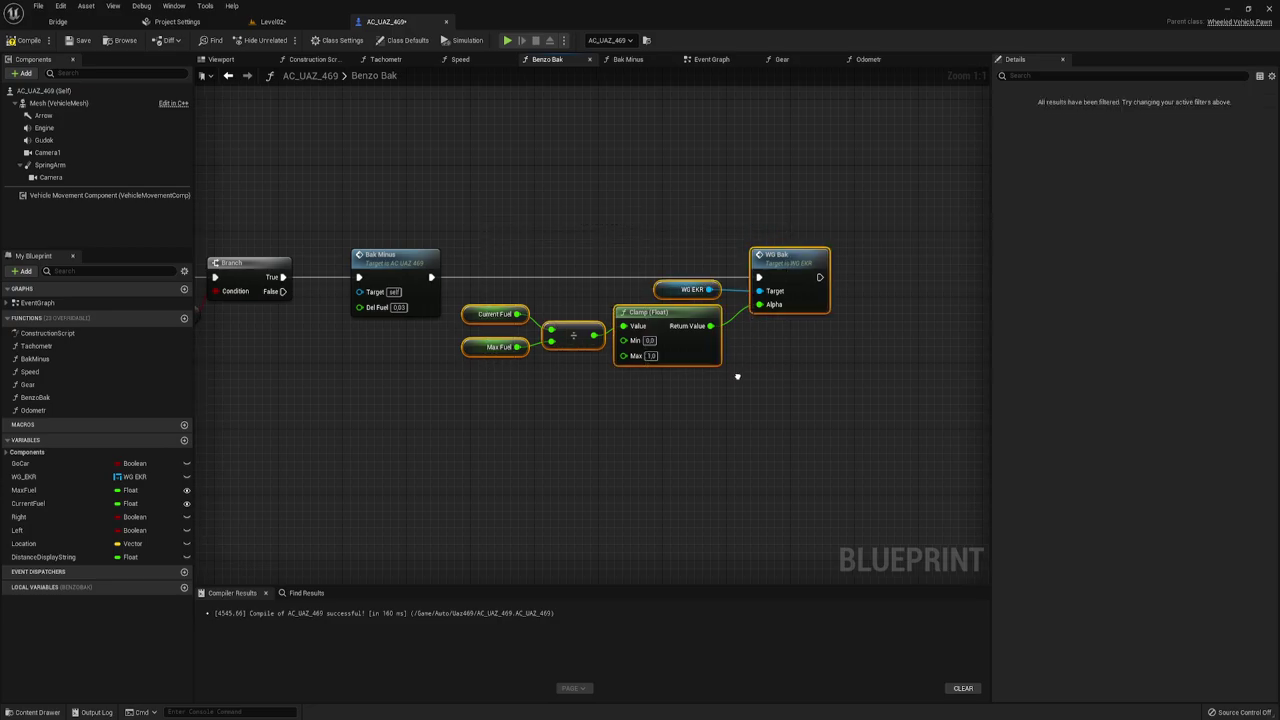
pyautogui.moveTo(801, 253); pyautogui.dragTo(864, 248, button='right')
pyautogui.moveTo(516, 342); pyautogui.dragTo(590, 368, button='right')
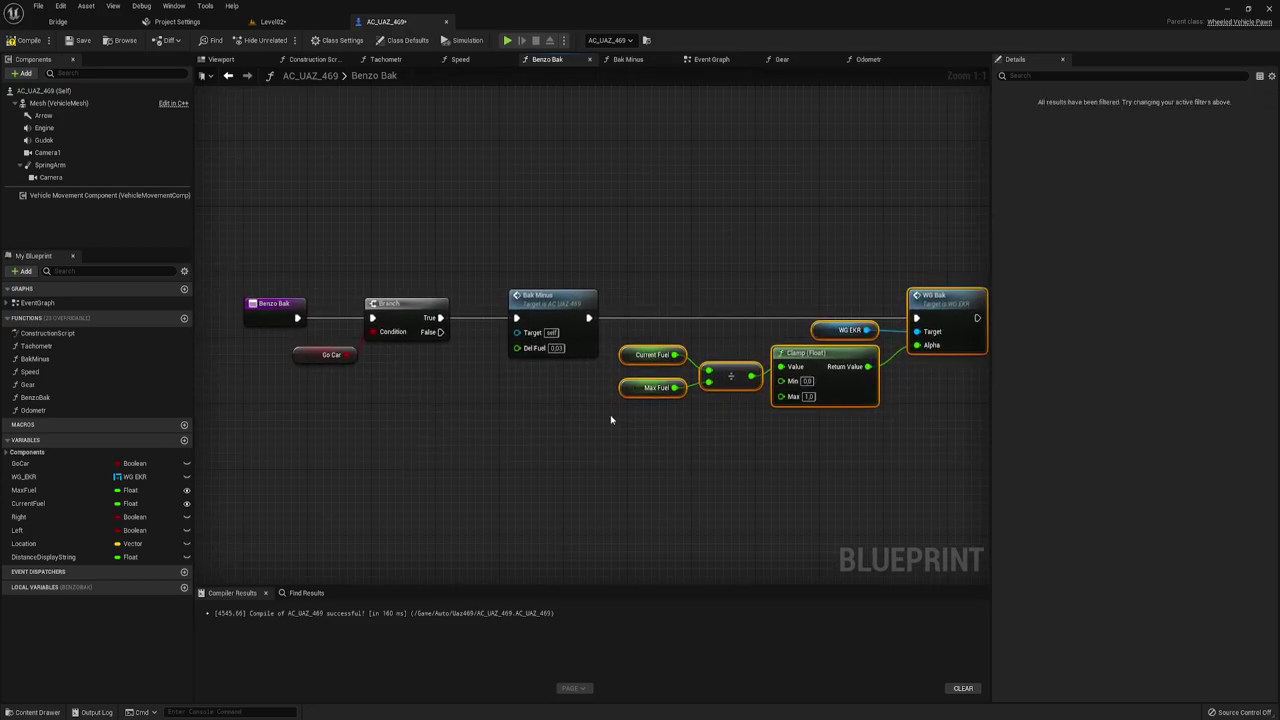
pyautogui.click(505, 291)
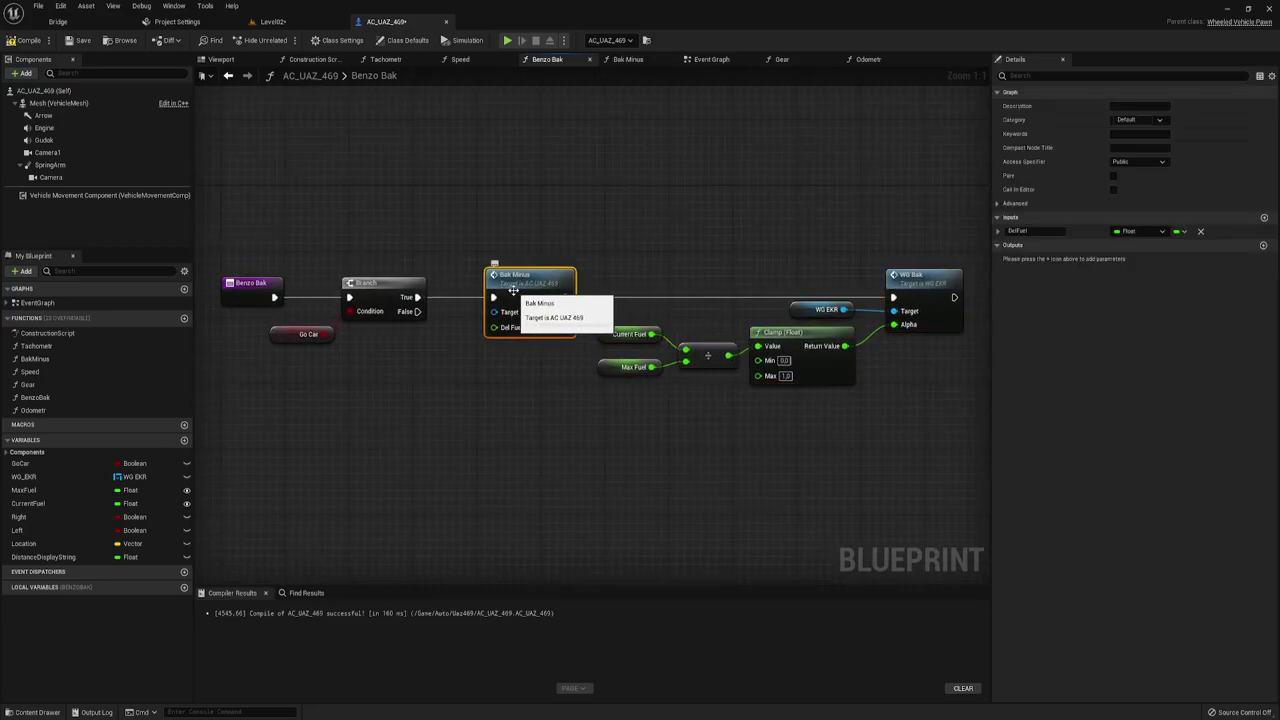
pyautogui.moveTo(471, 226); pyautogui.dragTo(588, 396)
pyautogui.moveTo(546, 289); pyautogui.dragTo(516, 292)
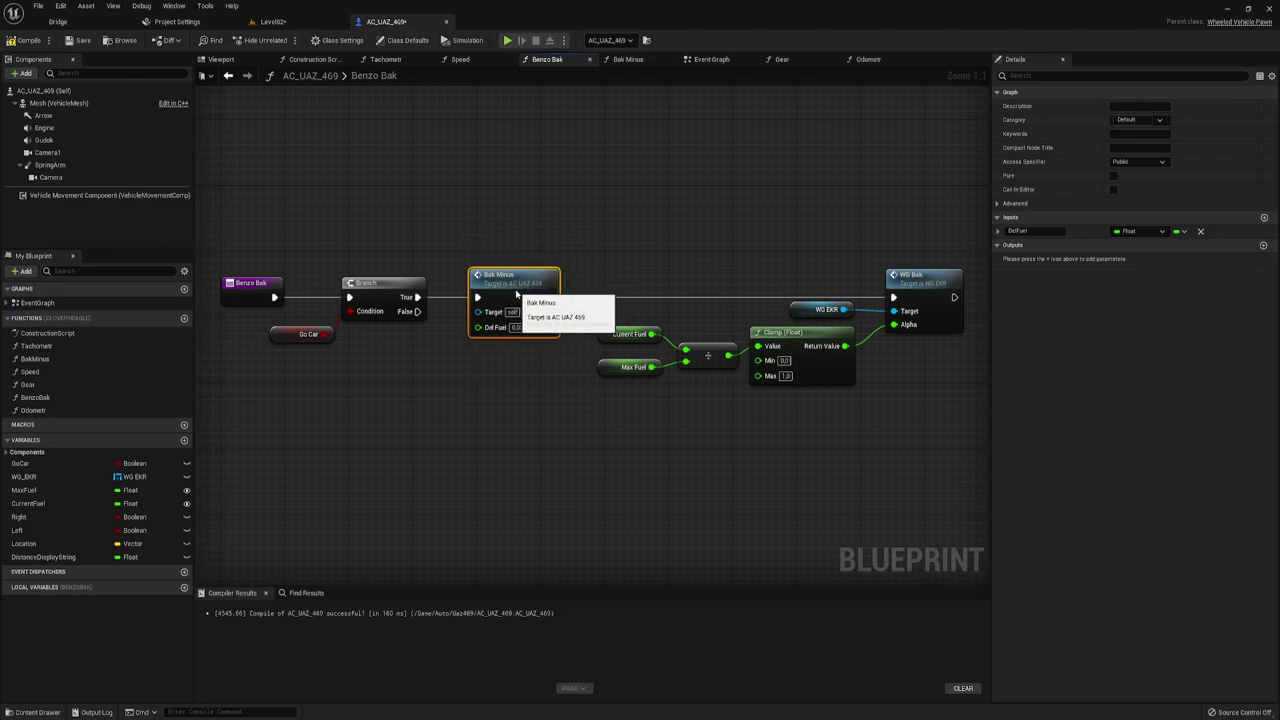
# - In Bak Minus, wire a Set Go Car (false) after the fuel-empty SET Current Fuel
pyautogui.doubleClick(533, 290)
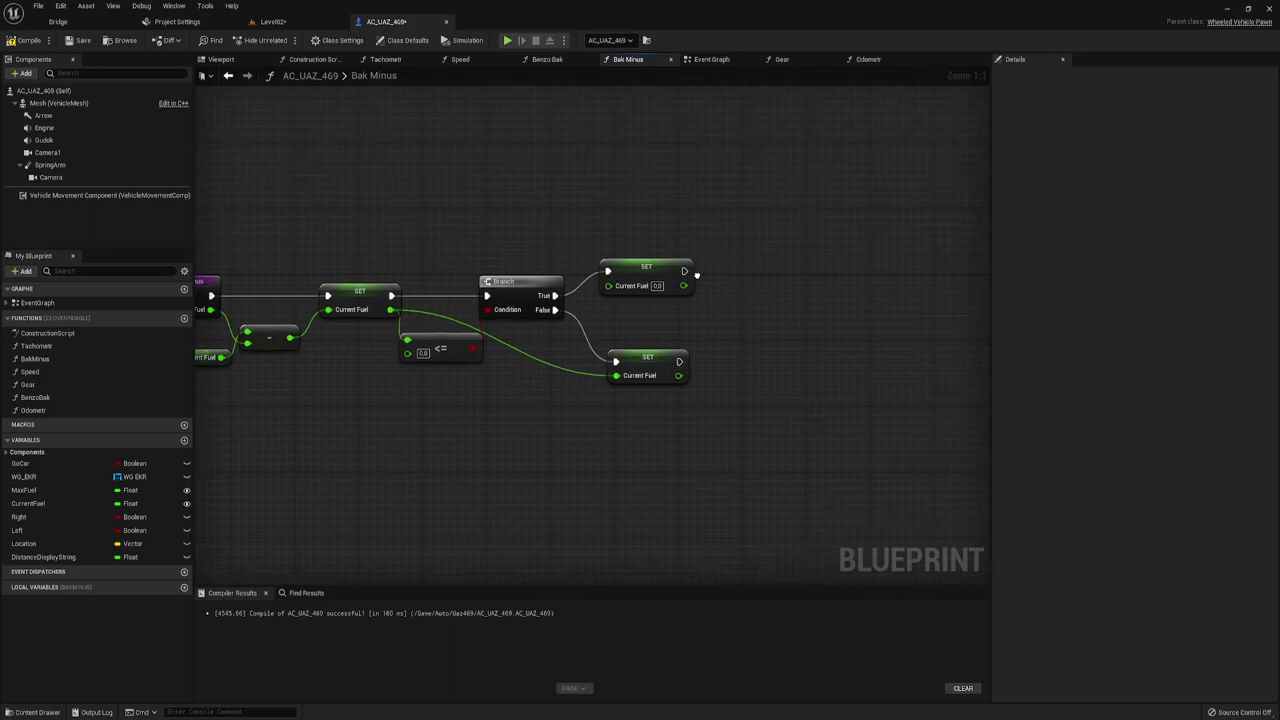
pyautogui.moveTo(788, 234); pyautogui.dragTo(719, 289)
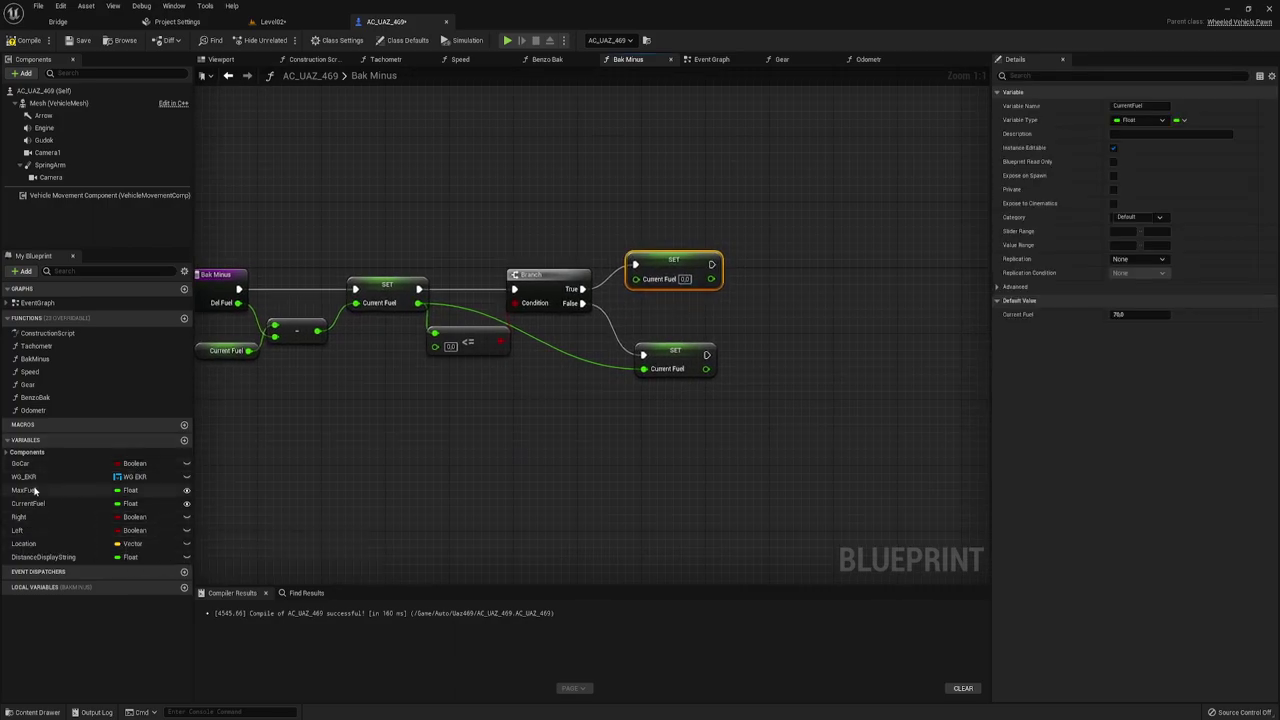
pyautogui.moveTo(50, 463)
pyautogui.mouseDown()
pyautogui.moveTo(697, 302)
pyautogui.moveTo(728, 264)
pyautogui.mouseUp()
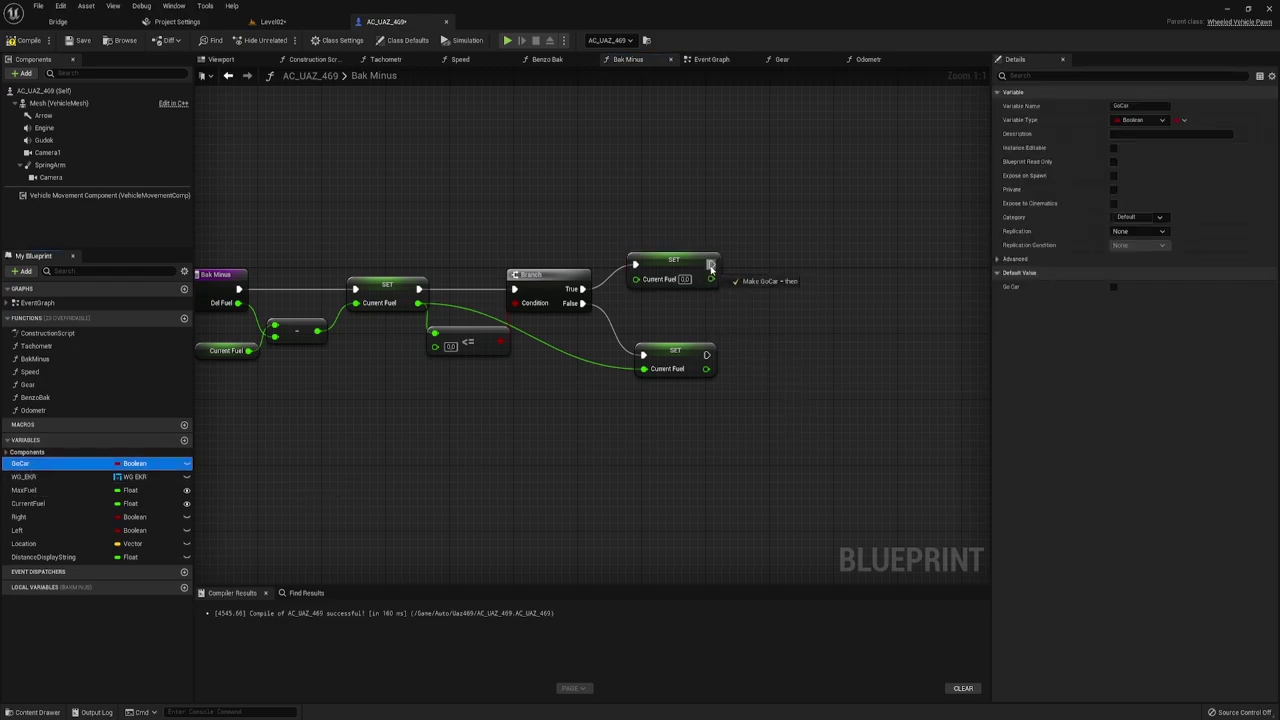
pyautogui.click(780, 290)
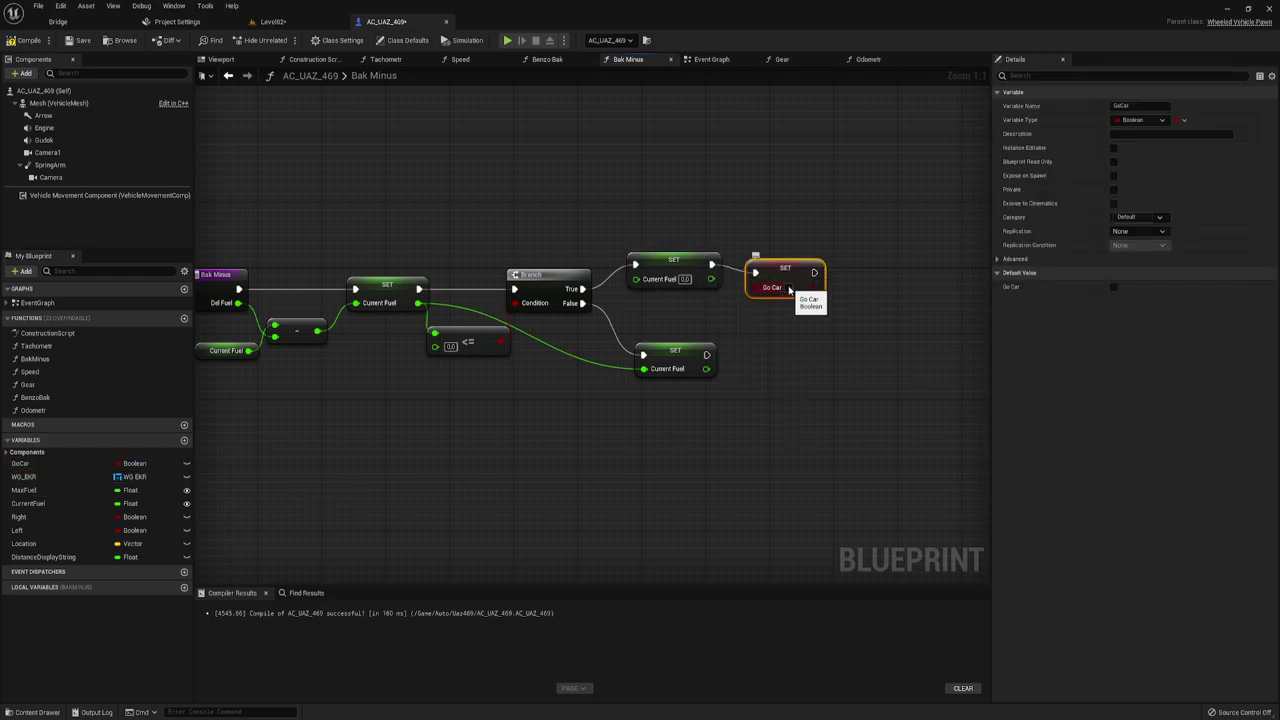
pyautogui.moveTo(634, 297)
pyautogui.mouseDown()
pyautogui.moveTo(711, 301)
pyautogui.moveTo(779, 271)
pyautogui.mouseUp()
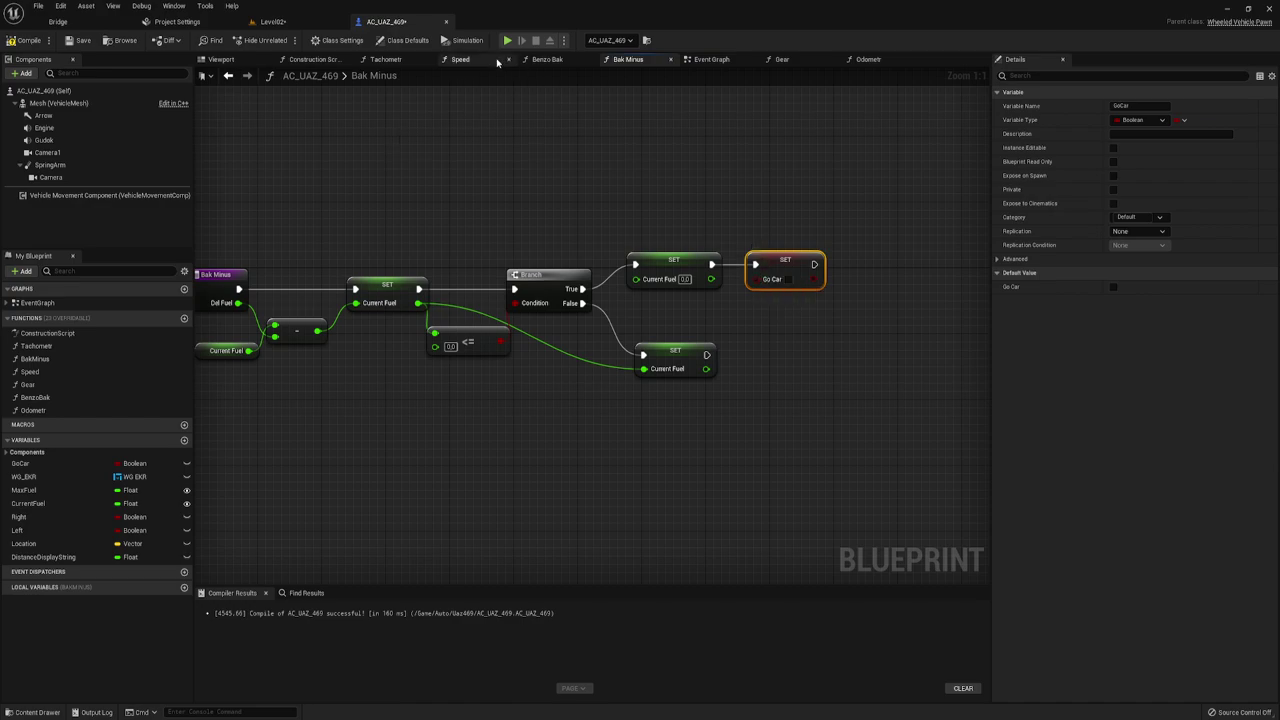
# - On the Event Graph, select the Branch and Go Car nodes that gate the engine
pyautogui.click(710, 59)
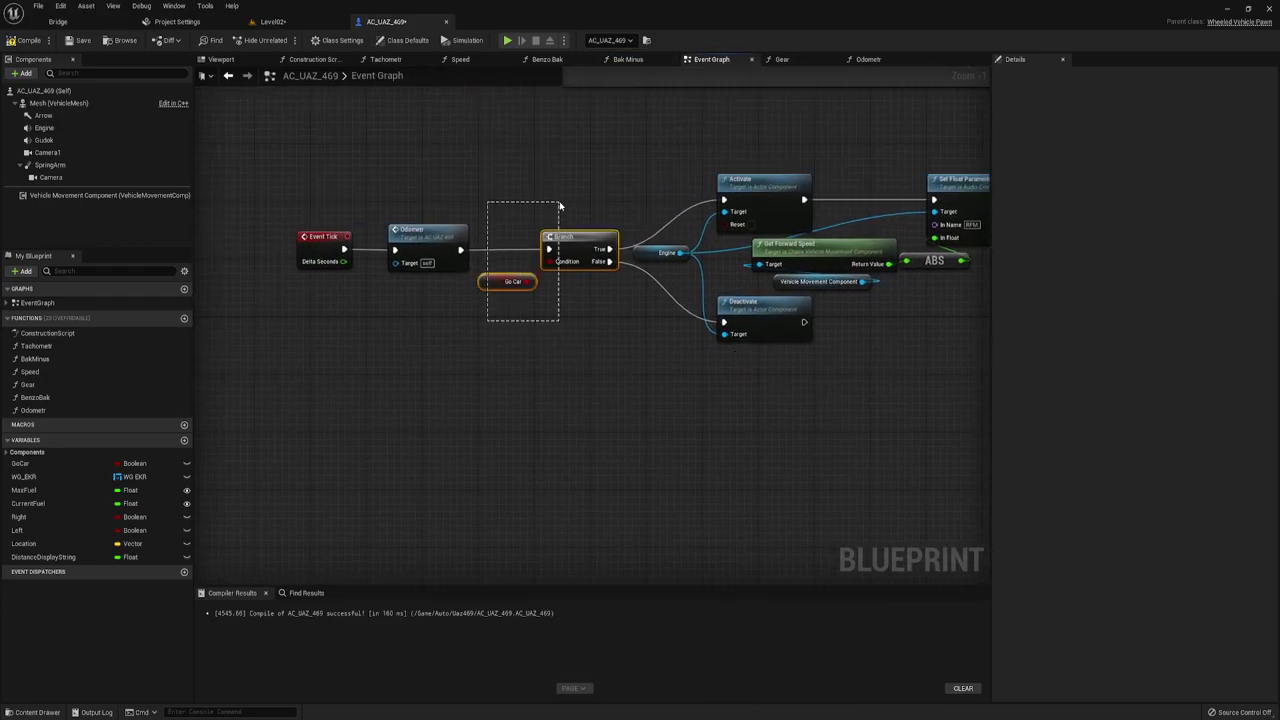
pyautogui.moveTo(493, 328)
pyautogui.mouseDown()
pyautogui.moveTo(560, 206)
pyautogui.moveTo(596, 342)
pyautogui.mouseUp()
pyautogui.click(512, 350)
pyautogui.moveTo(604, 330); pyautogui.dragTo(563, 346, button='right')
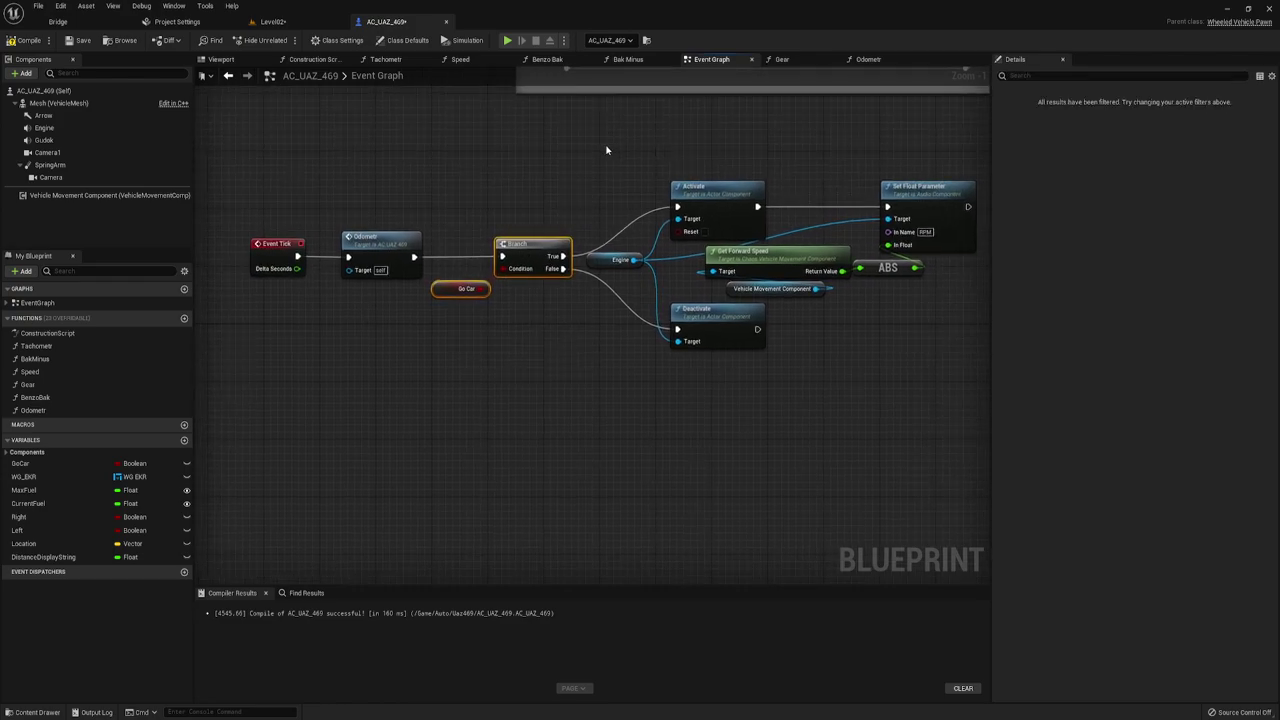
pyautogui.click(661, 220)
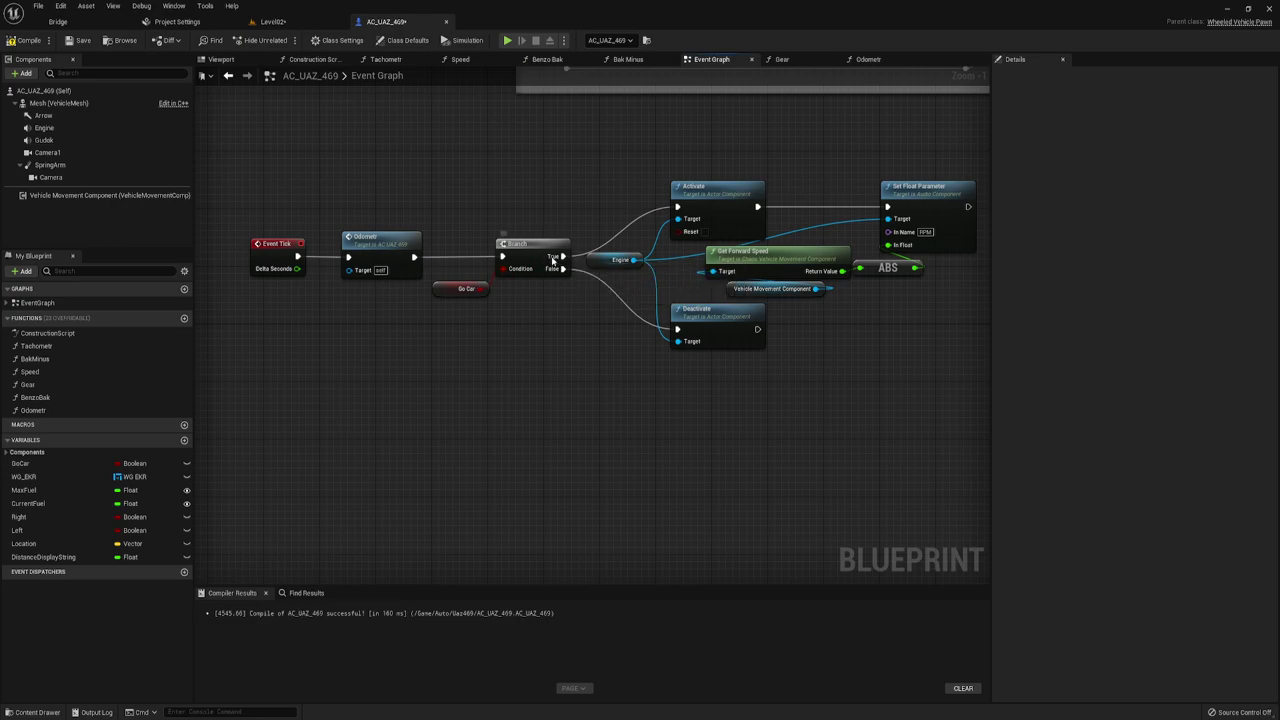
# - Inspect the engine Activate, Set Float Parameter and Deactivate nodes driven by the Go Car branch
pyautogui.moveTo(603, 153); pyautogui.dragTo(968, 254)
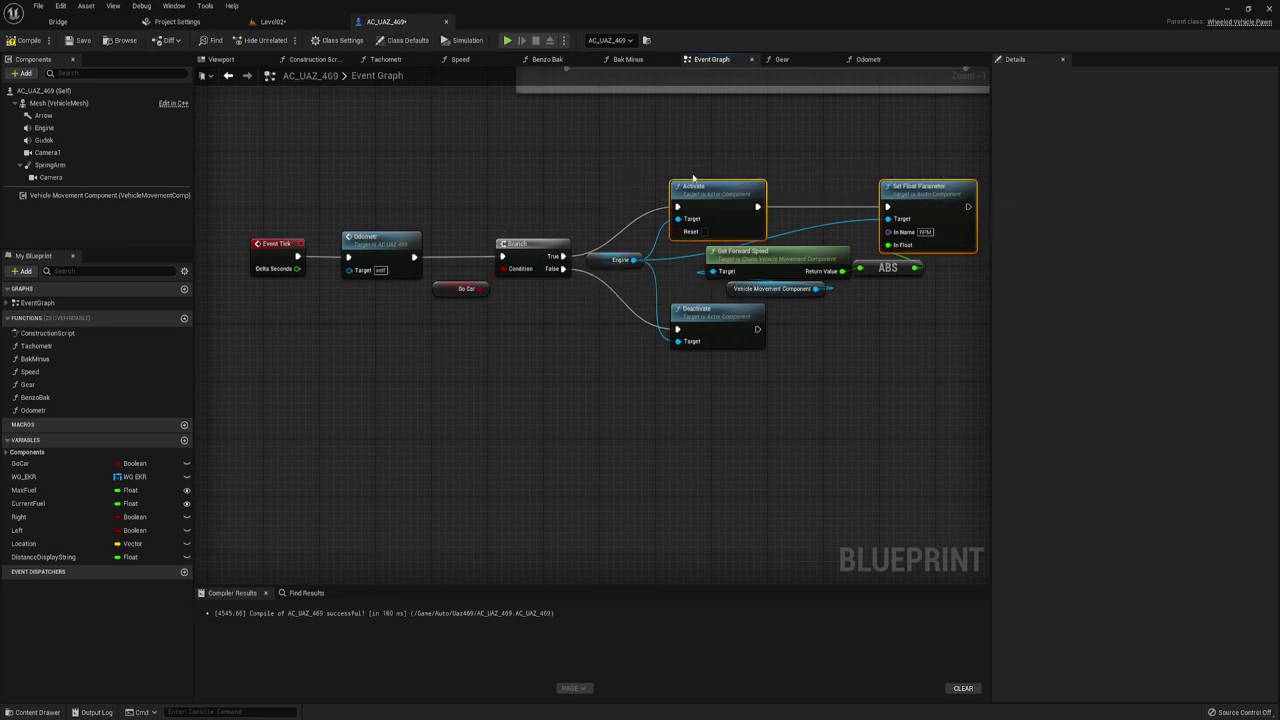
pyautogui.moveTo(789, 191); pyautogui.dragTo(742, 210, button='right')
pyautogui.moveTo(527, 174); pyautogui.dragTo(948, 300)
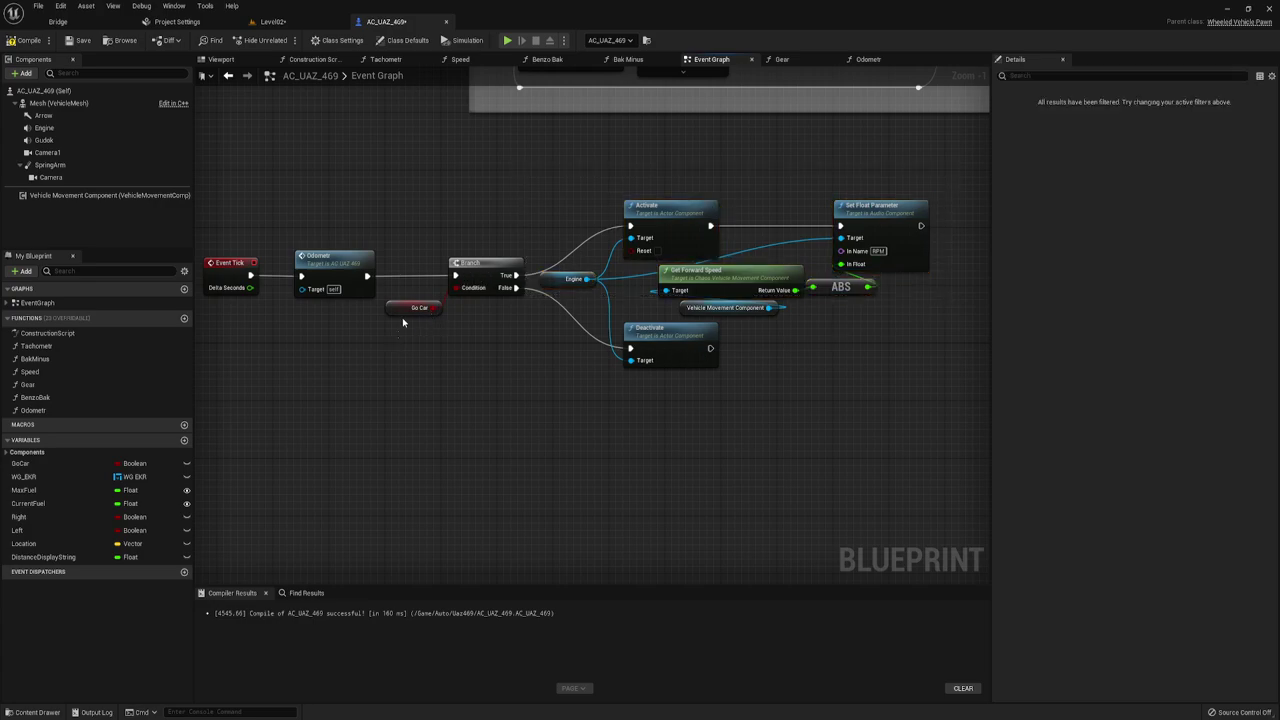
pyautogui.moveTo(398, 338)
pyautogui.mouseDown()
pyautogui.moveTo(463, 270)
pyautogui.moveTo(525, 302)
pyautogui.mouseUp()
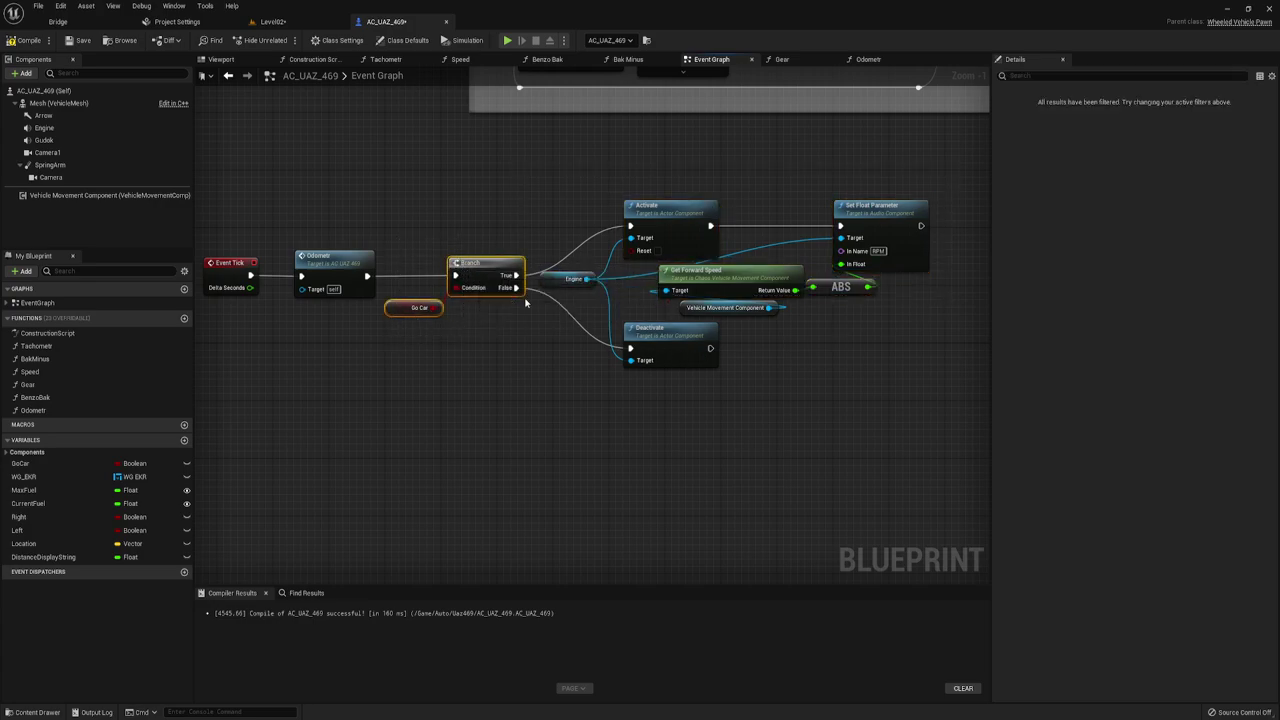
pyautogui.moveTo(578, 393); pyautogui.dragTo(812, 337)
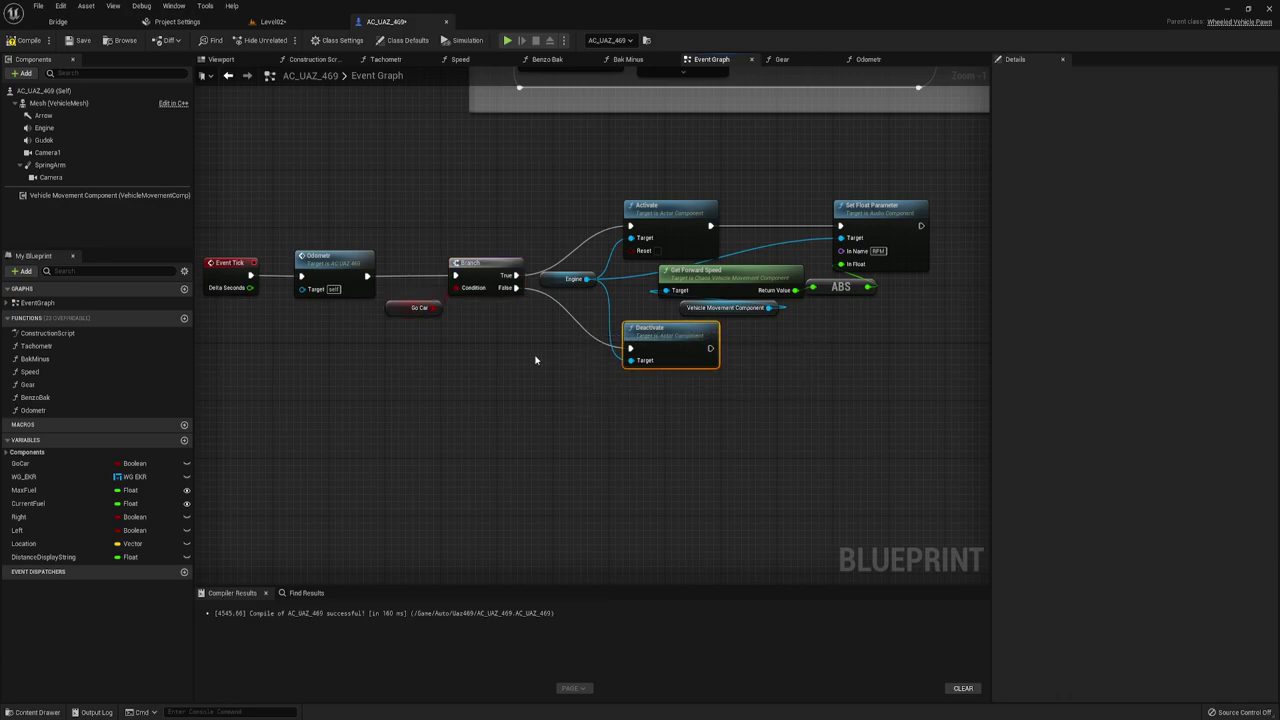
pyautogui.click(535, 360)
pyautogui.scroll(-1, 486, 366)
pyautogui.moveTo(486, 366)
pyautogui.mouseDown(button='right')
pyautogui.moveTo(503, 385)
pyautogui.moveTo(605, 326)
pyautogui.moveTo(473, 380)
pyautogui.moveTo(490, 375)
pyautogui.mouseUp(button='right')
# - Review the MoveForward block's >= check and its Set Throttle Input and Set Brake Input nodes
pyautogui.scroll(1, 473, 380)
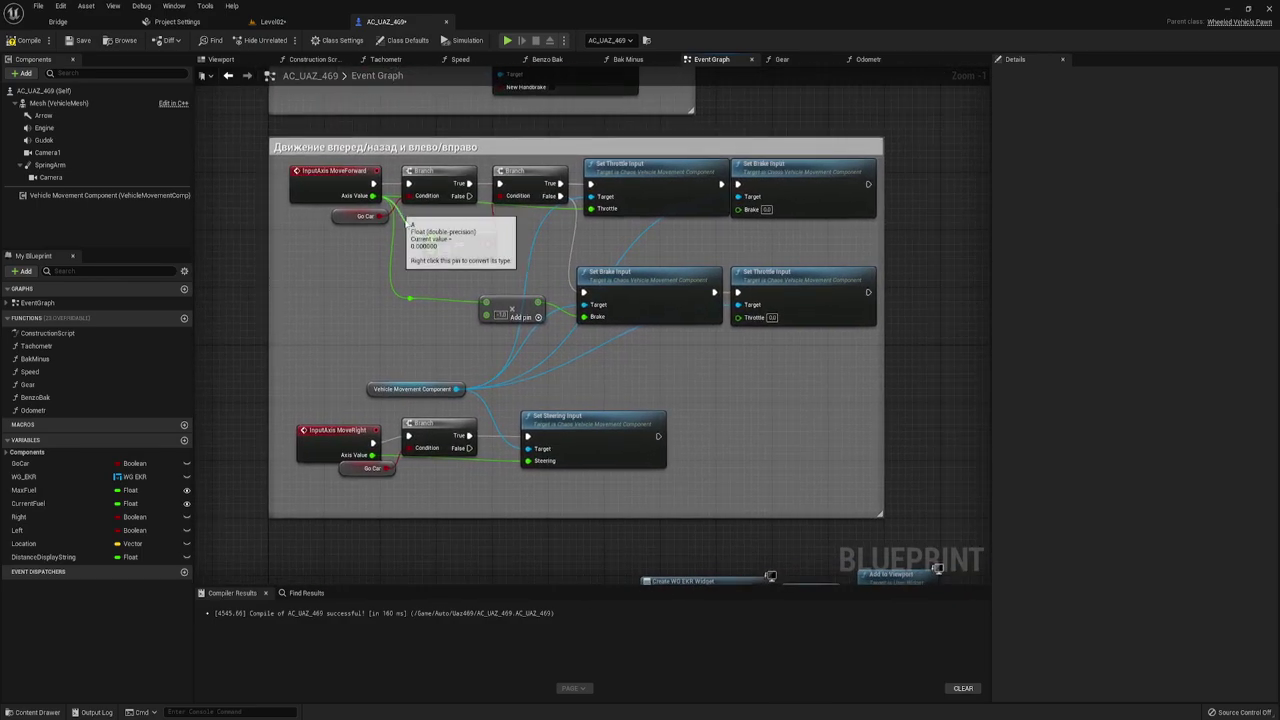
pyautogui.moveTo(442, 276); pyautogui.dragTo(476, 293, button='right')
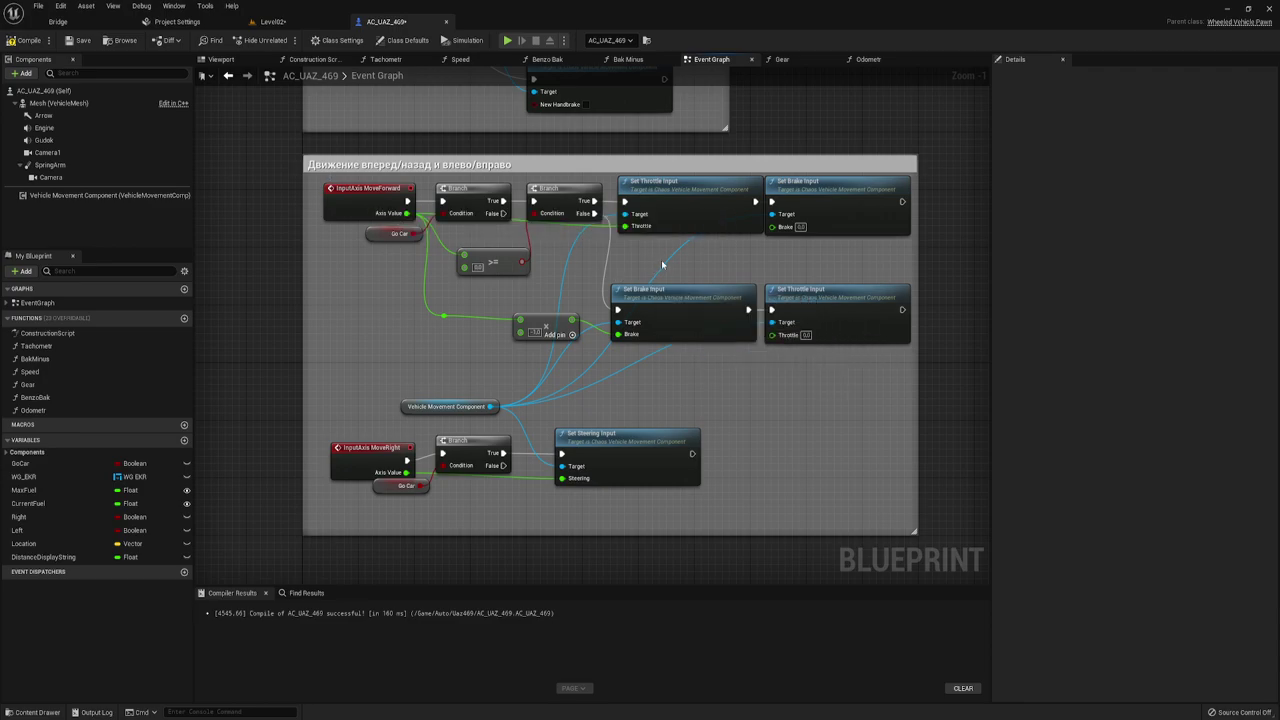
pyautogui.moveTo(661, 263); pyautogui.dragTo(646, 256, button='right')
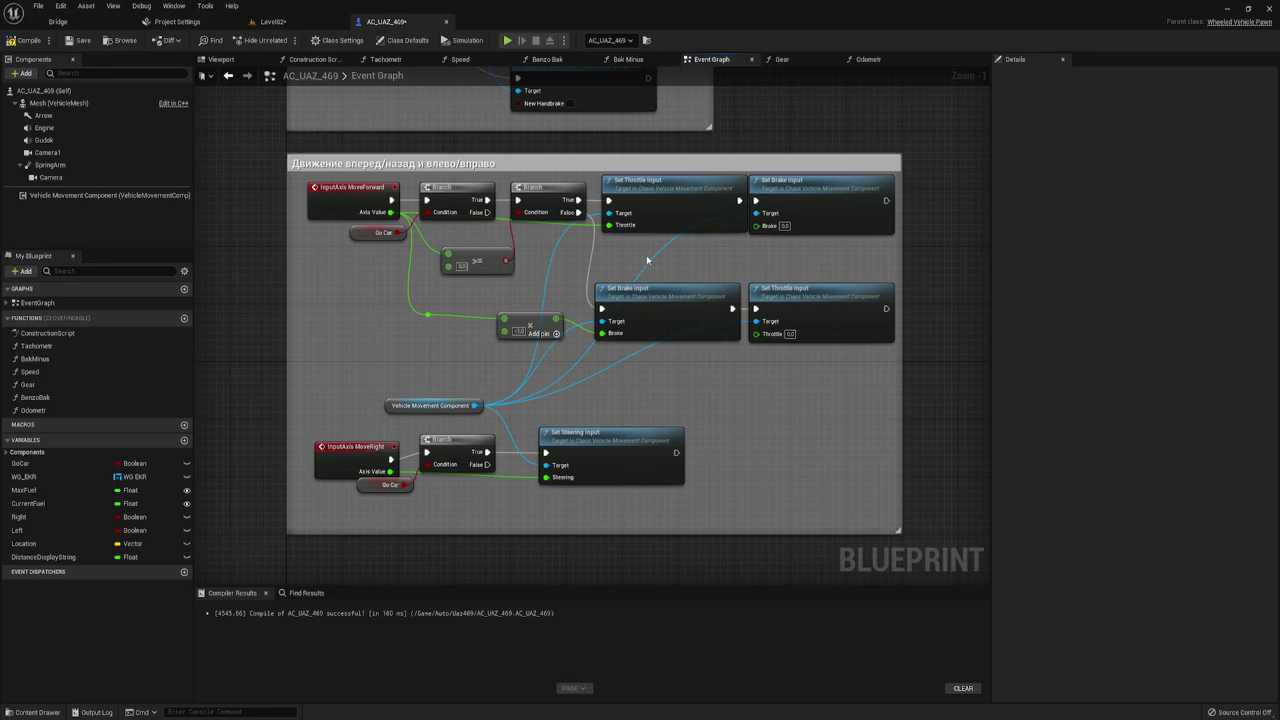
pyautogui.click(483, 261)
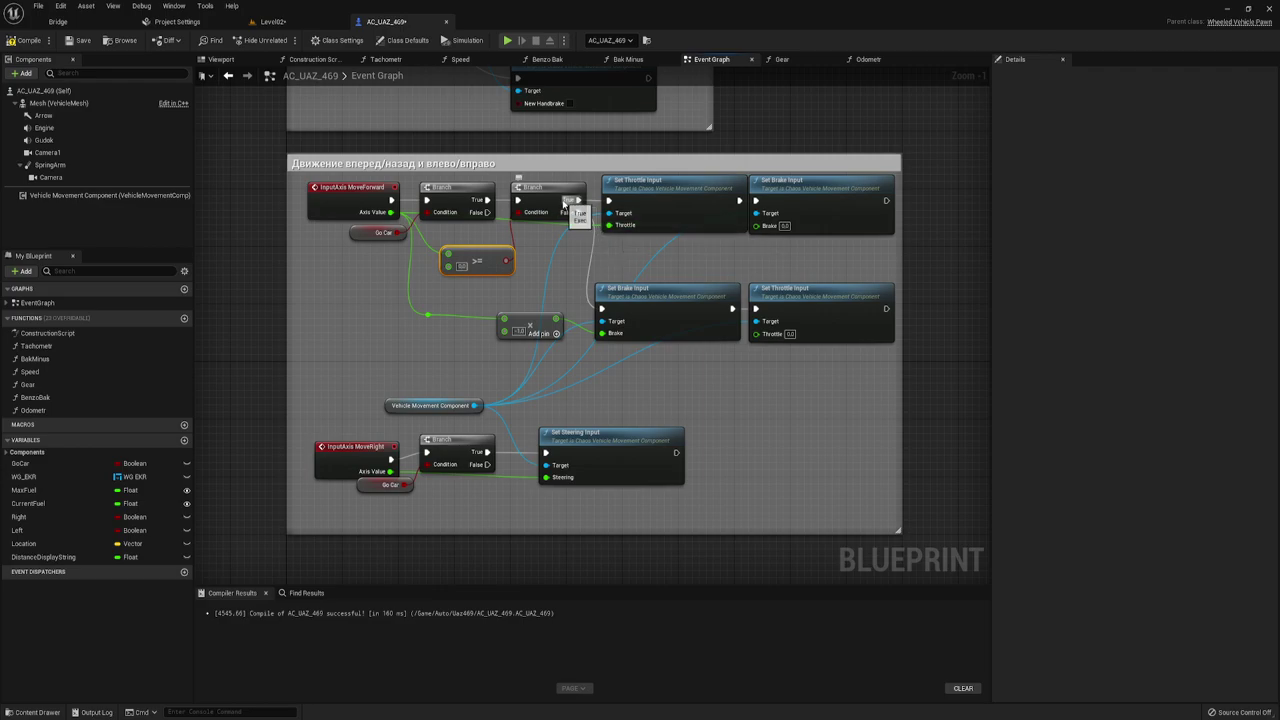
pyautogui.moveTo(625, 242); pyautogui.dragTo(836, 180)
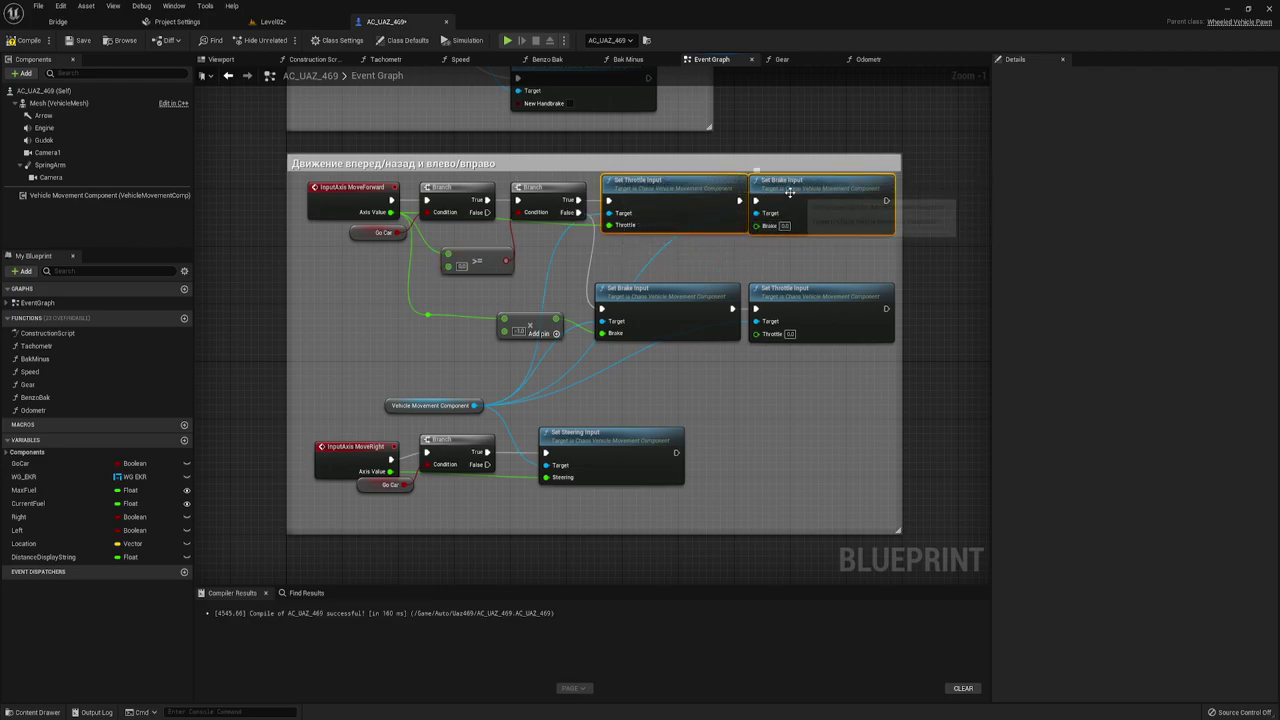
pyautogui.moveTo(790, 192); pyautogui.dragTo(755, 190, button='right')
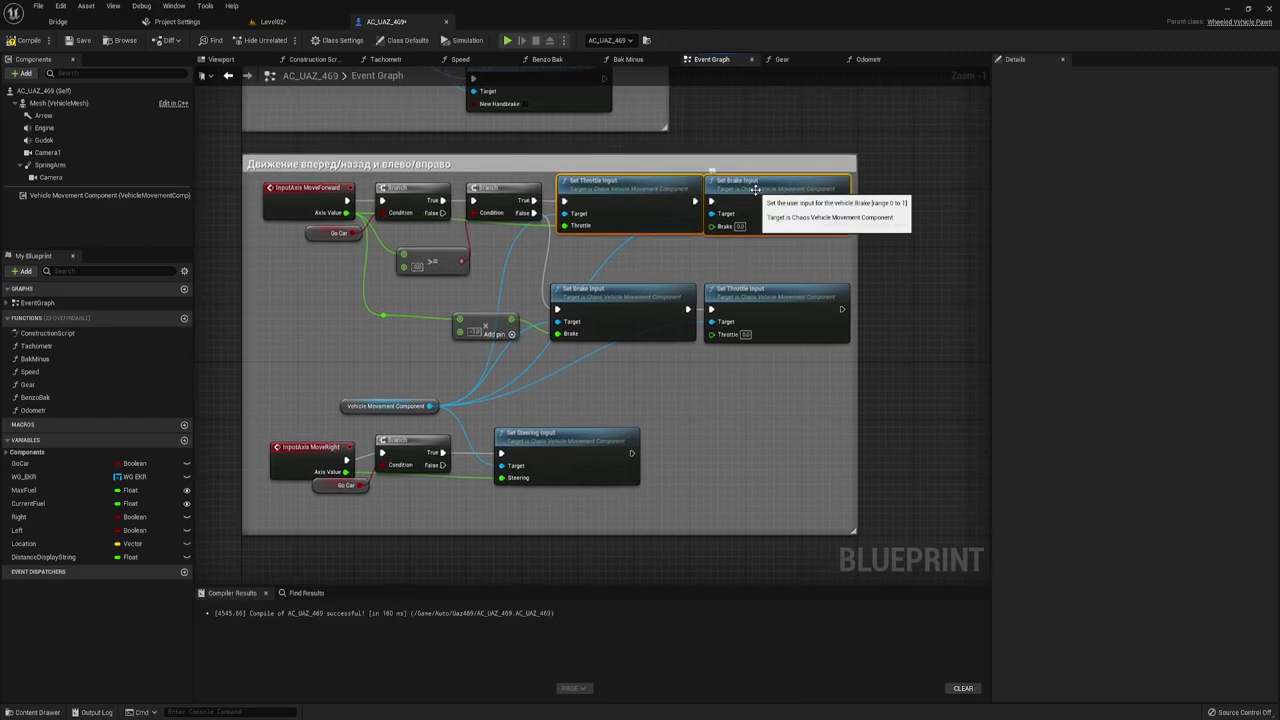
pyautogui.click(755, 190)
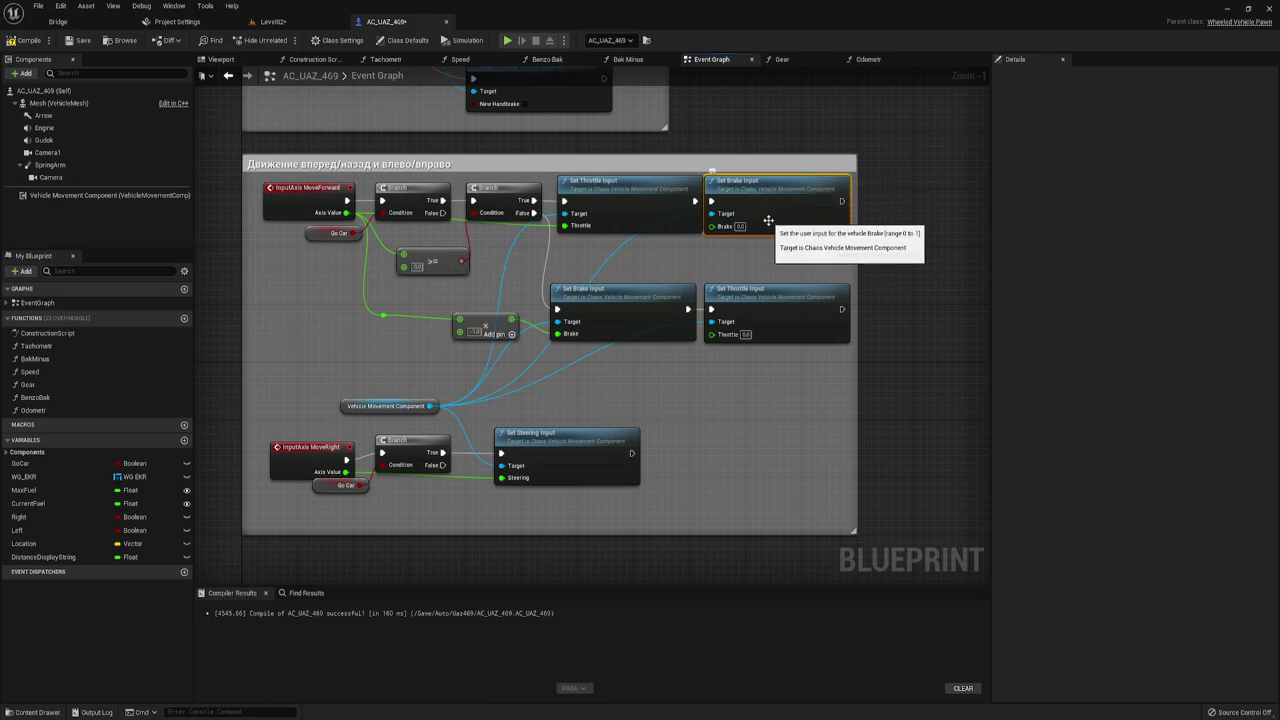
pyautogui.moveTo(631, 255); pyautogui.dragTo(626, 262, button='right')
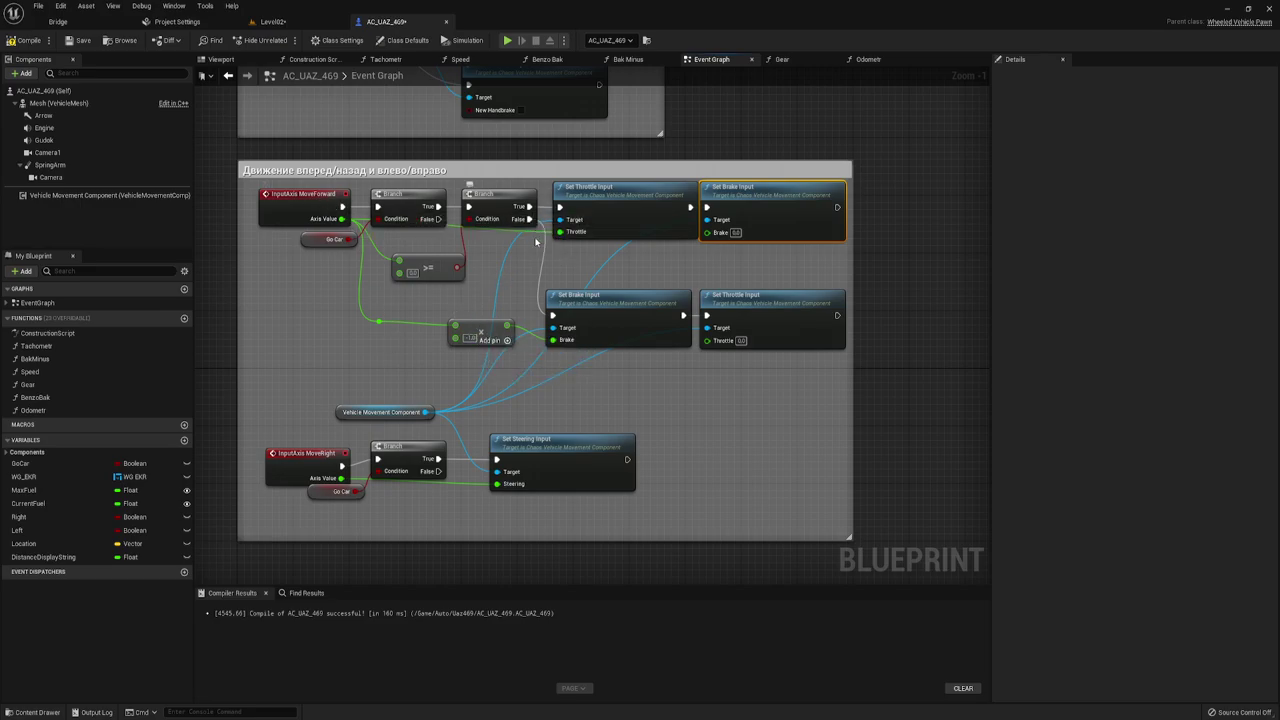
pyautogui.moveTo(554, 269); pyautogui.dragTo(848, 362)
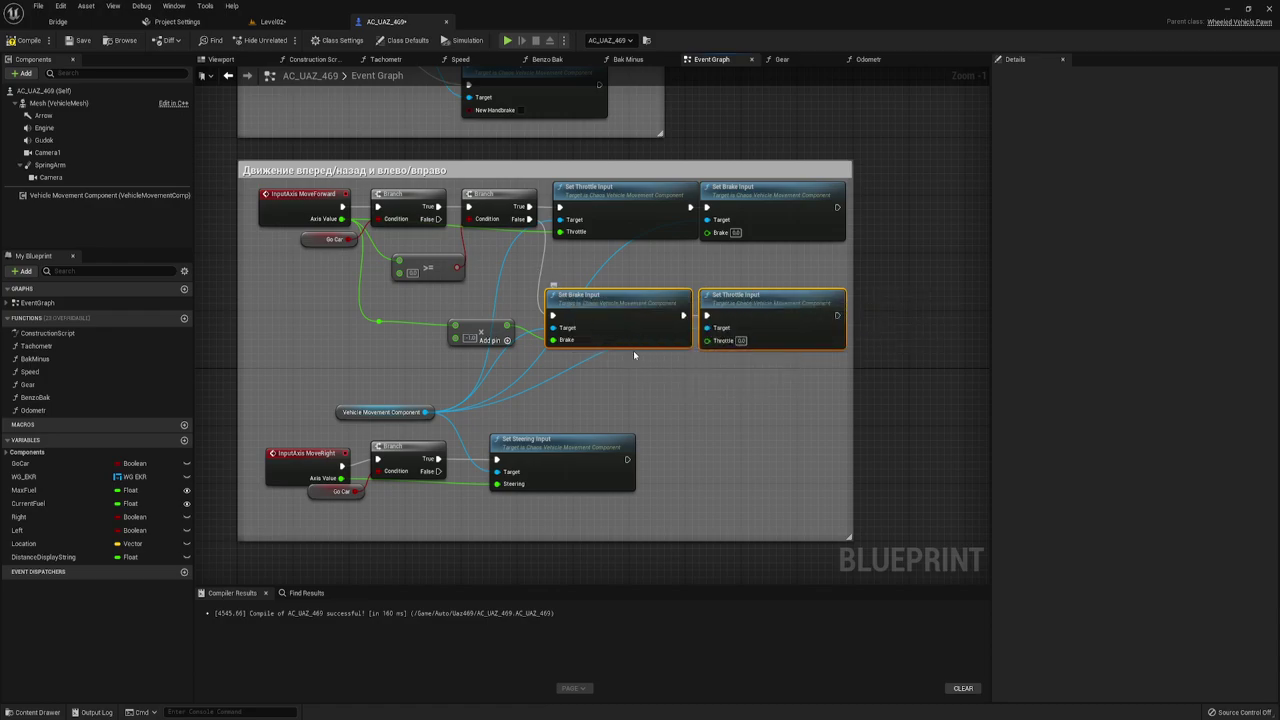
pyautogui.moveTo(644, 376); pyautogui.dragTo(613, 346, button='right')
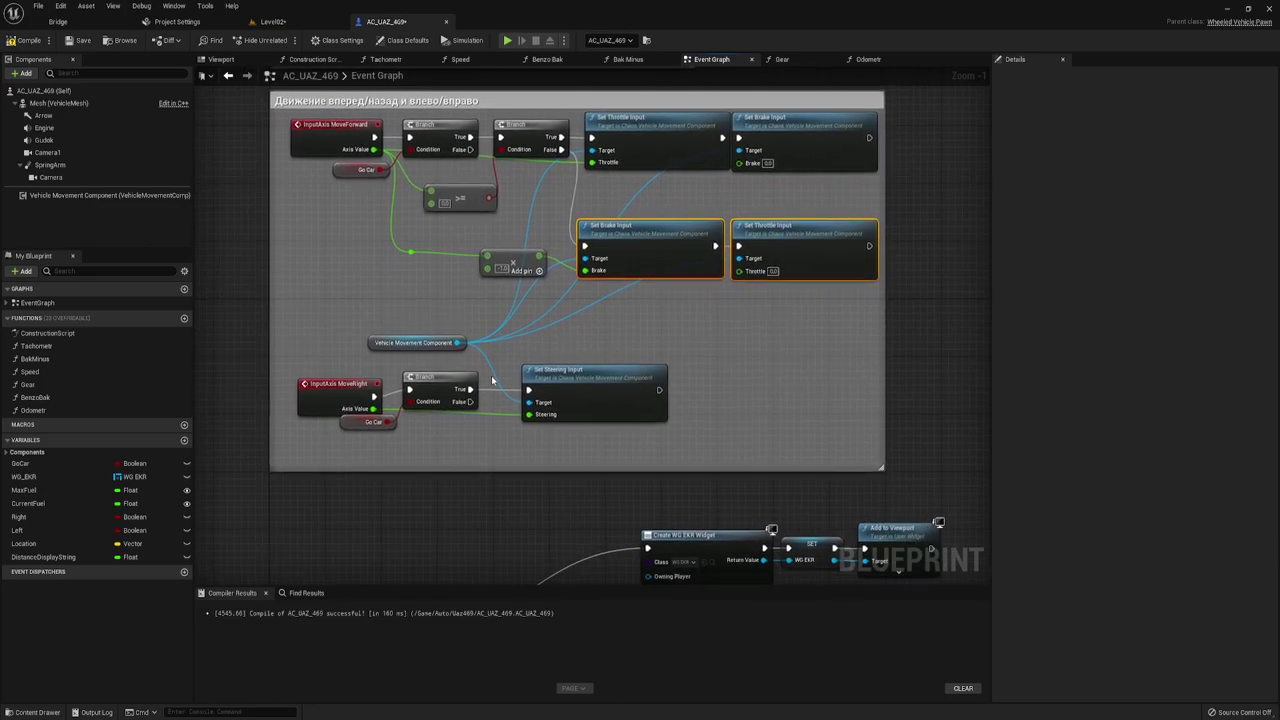
# - Survey the Event Graph from InputAxis MoveRight, then compile AC_UAZ_469 successfully
pyautogui.click(331, 378)
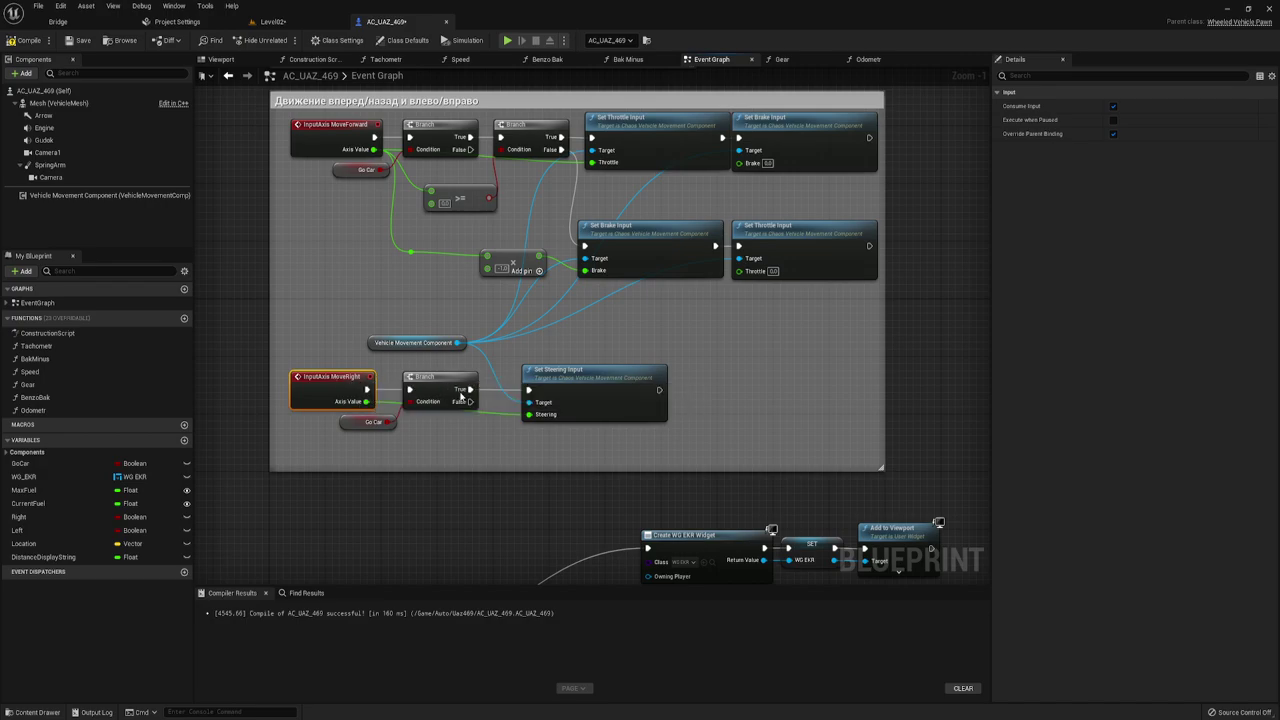
pyautogui.moveTo(472, 432)
pyautogui.mouseDown(button='right')
pyautogui.moveTo(570, 523)
pyautogui.moveTo(523, 486)
pyautogui.mouseUp(button='right')
pyautogui.scroll(-1, 570, 523)
pyautogui.scroll(-2, 697, 371)
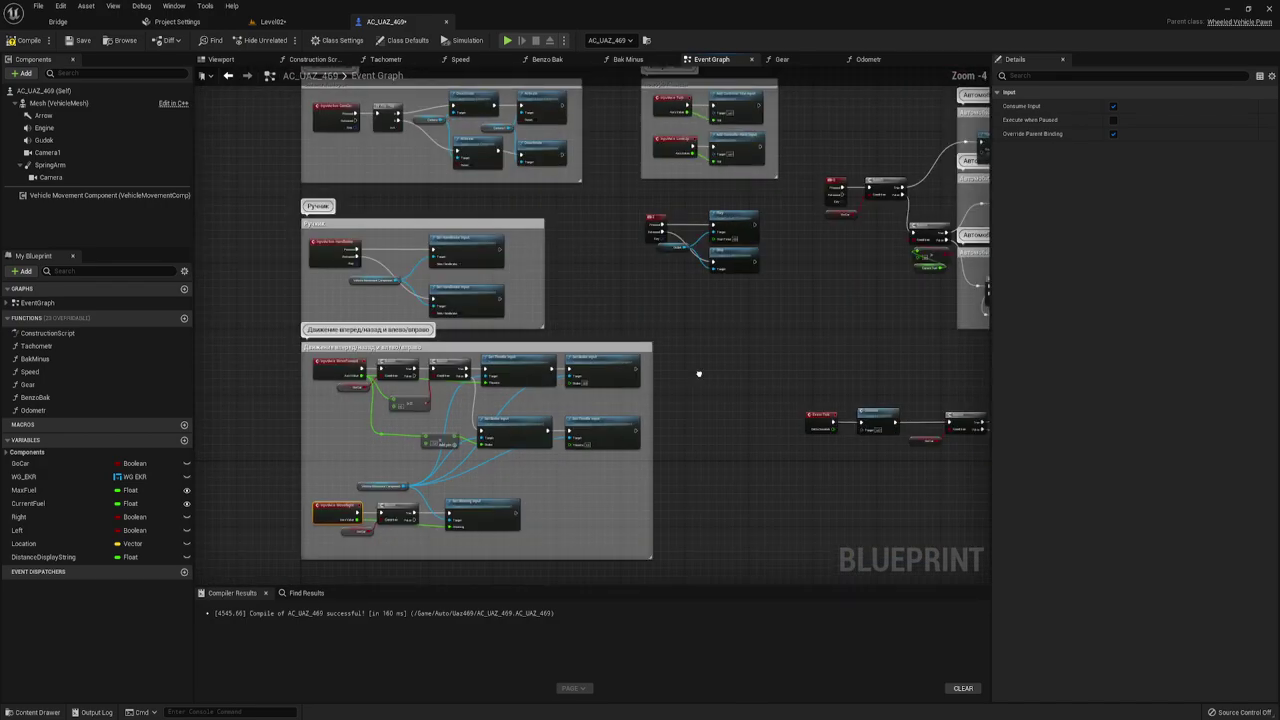
pyautogui.moveTo(697, 371)
pyautogui.mouseDown(button='right')
pyautogui.moveTo(735, 405)
pyautogui.moveTo(654, 314)
pyautogui.moveTo(559, 458)
pyautogui.mouseUp(button='right')
pyautogui.scroll(1, 654, 314)
pyautogui.scroll(1, 660, 300)
pyautogui.scroll(-3, 668, 316)
pyautogui.scroll(-1, 559, 458)
pyautogui.scroll(1, 671, 452)
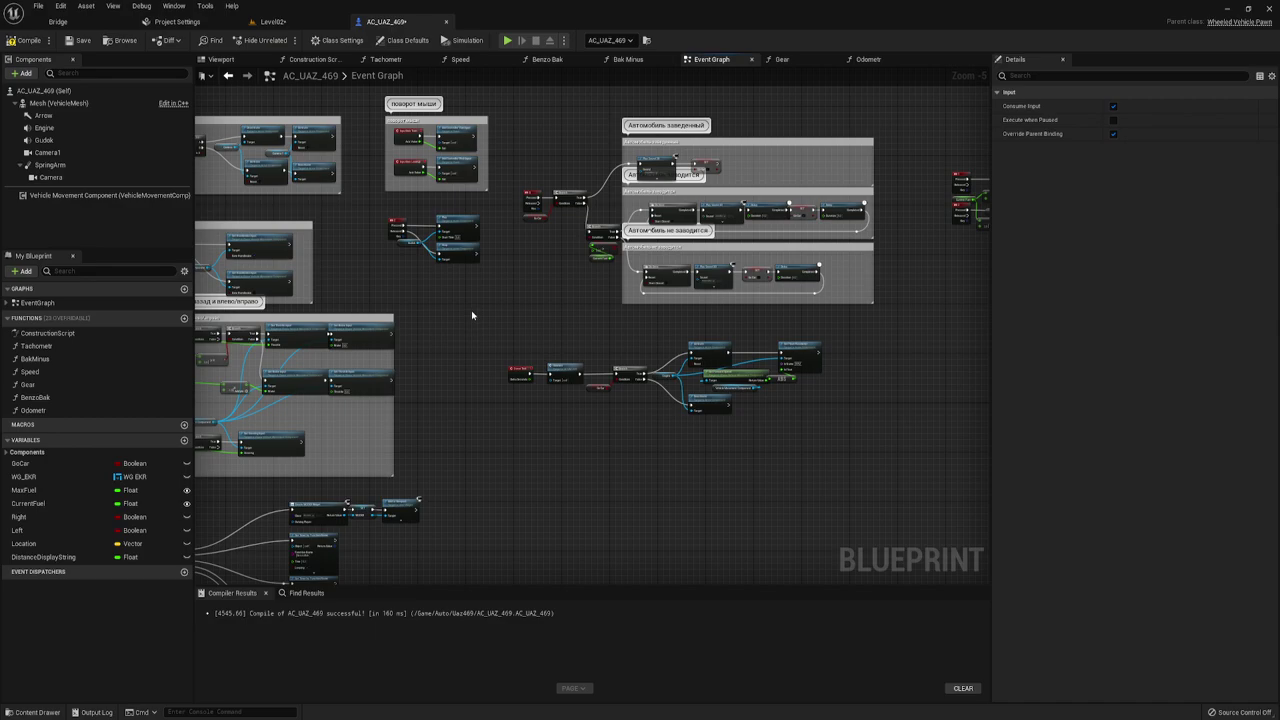
pyautogui.scroll(3, 472, 315)
pyautogui.scroll(-4, 472, 315)
pyautogui.moveTo(472, 315)
pyautogui.mouseDown(button='right')
pyautogui.moveTo(591, 360)
pyautogui.moveTo(697, 228)
pyautogui.moveTo(667, 362)
pyautogui.mouseUp(button='right')
pyautogui.scroll(4, 591, 360)
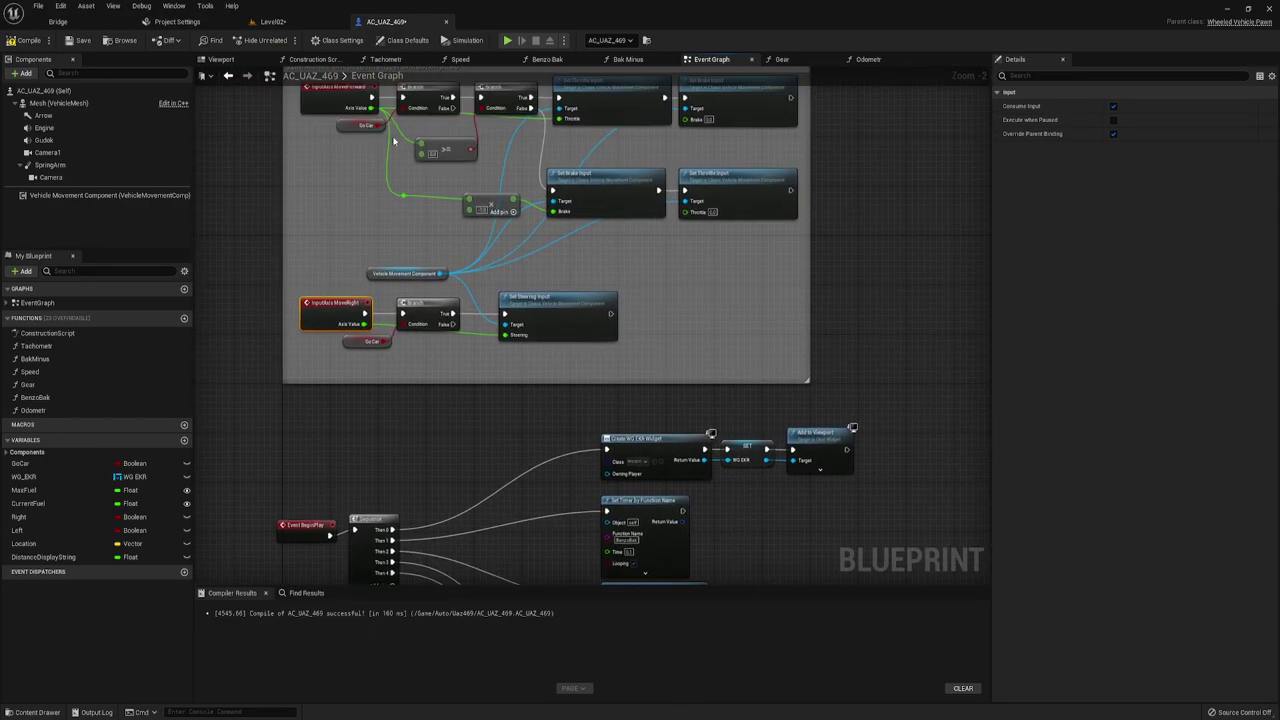
pyautogui.click(19, 38)
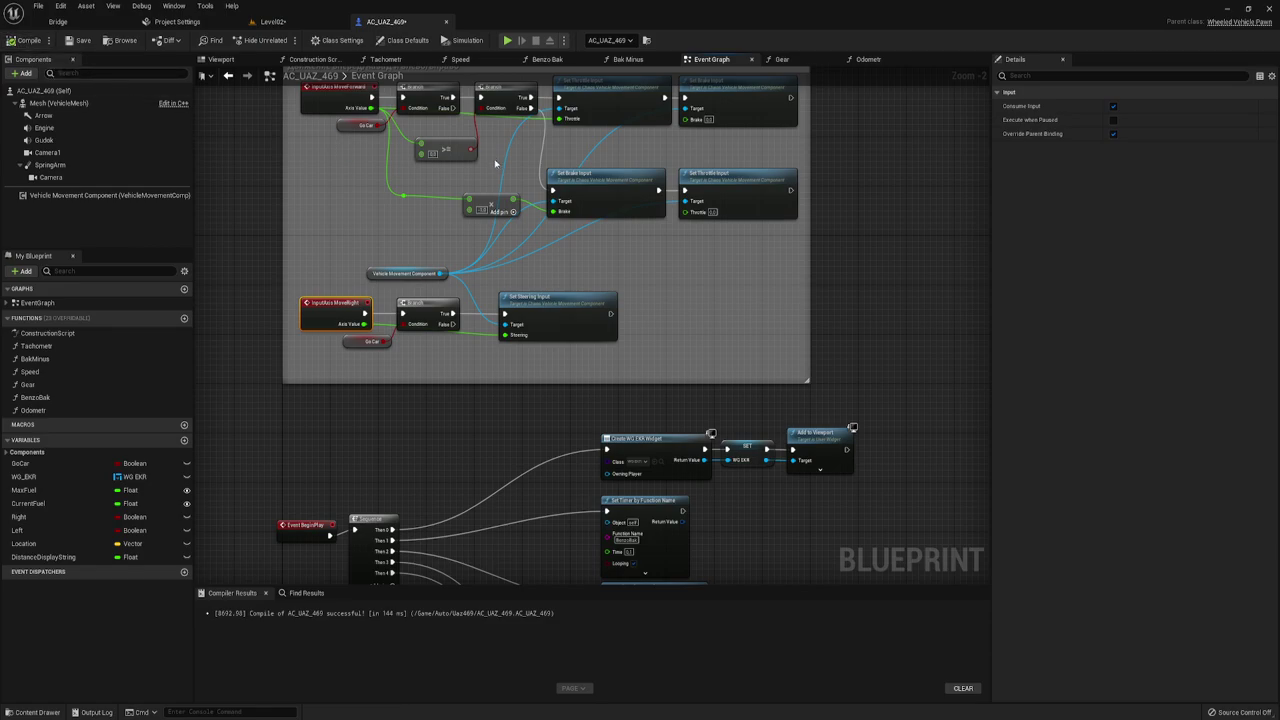